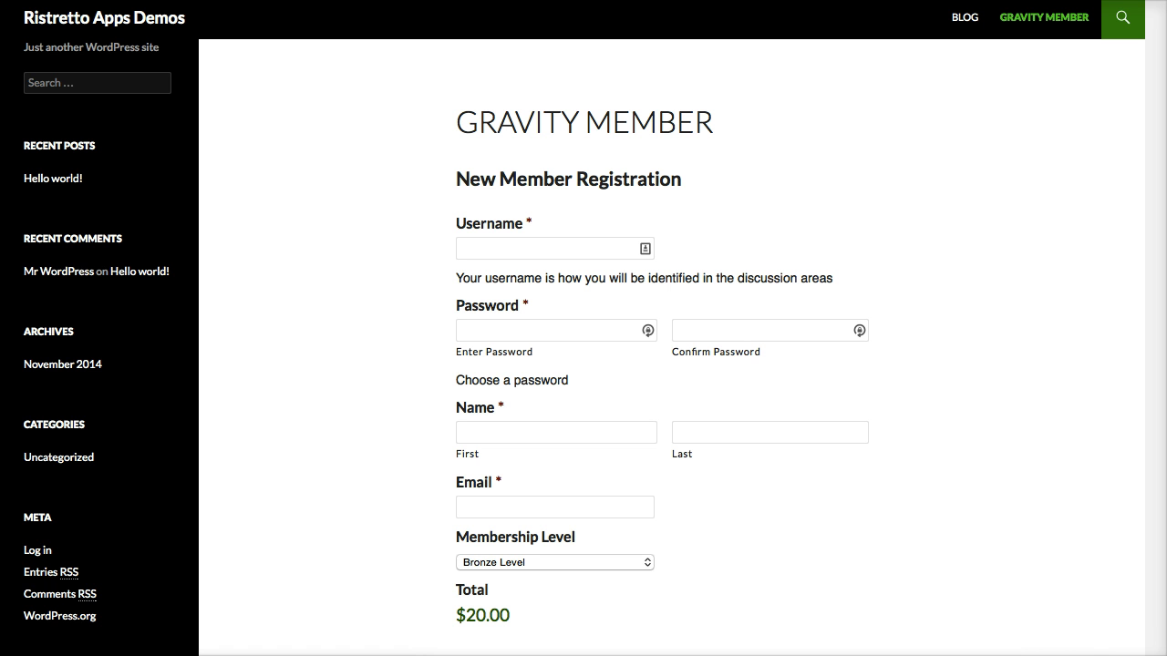
Review the New Member Registration form on the Gravity Member page, from the Username field to the registration button.
click(1042, 618)
scroll(1044, 620, down, 2)
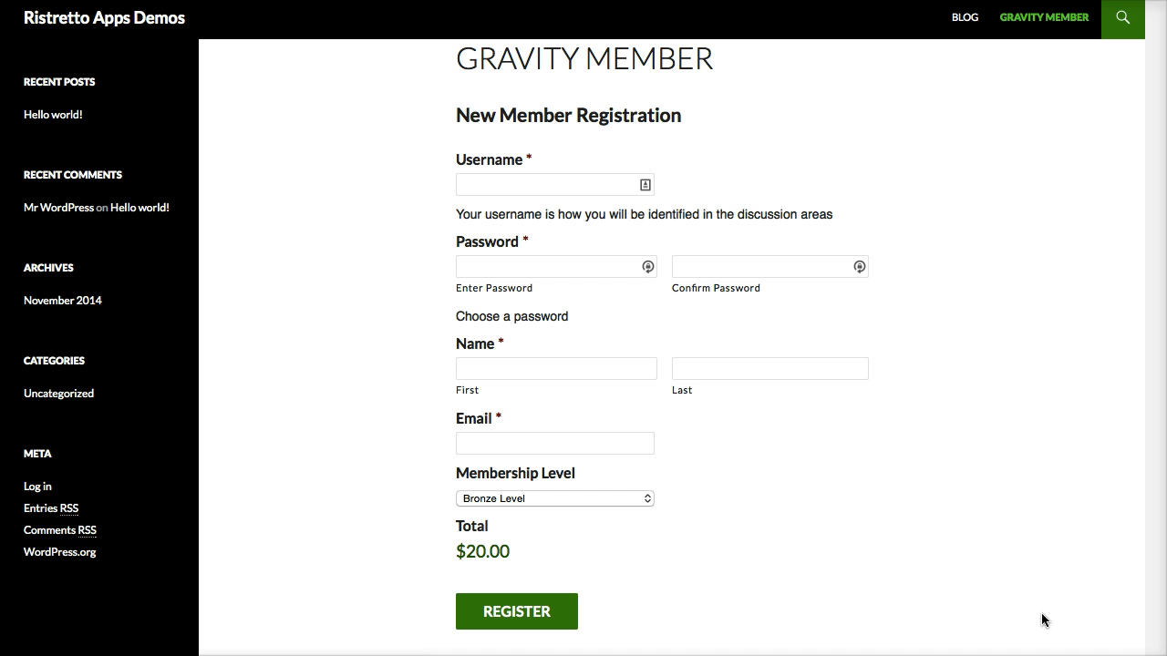
scroll(880, 396, up, 2)
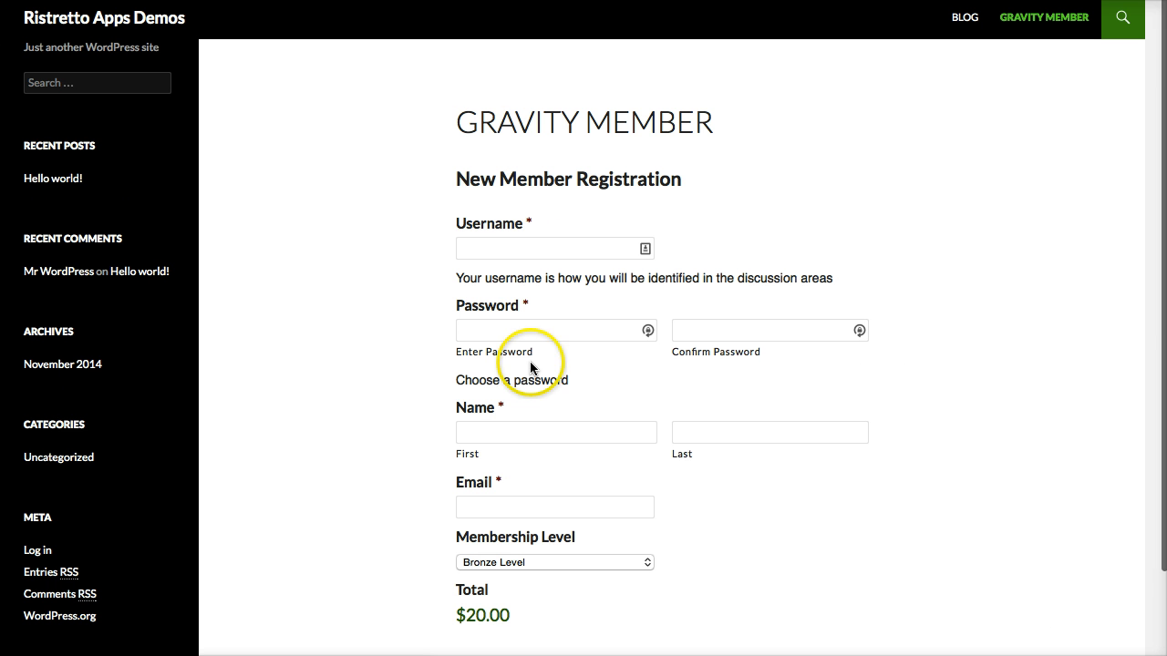
scroll(585, 424, down, 3)
scroll(584, 424, up, 3)
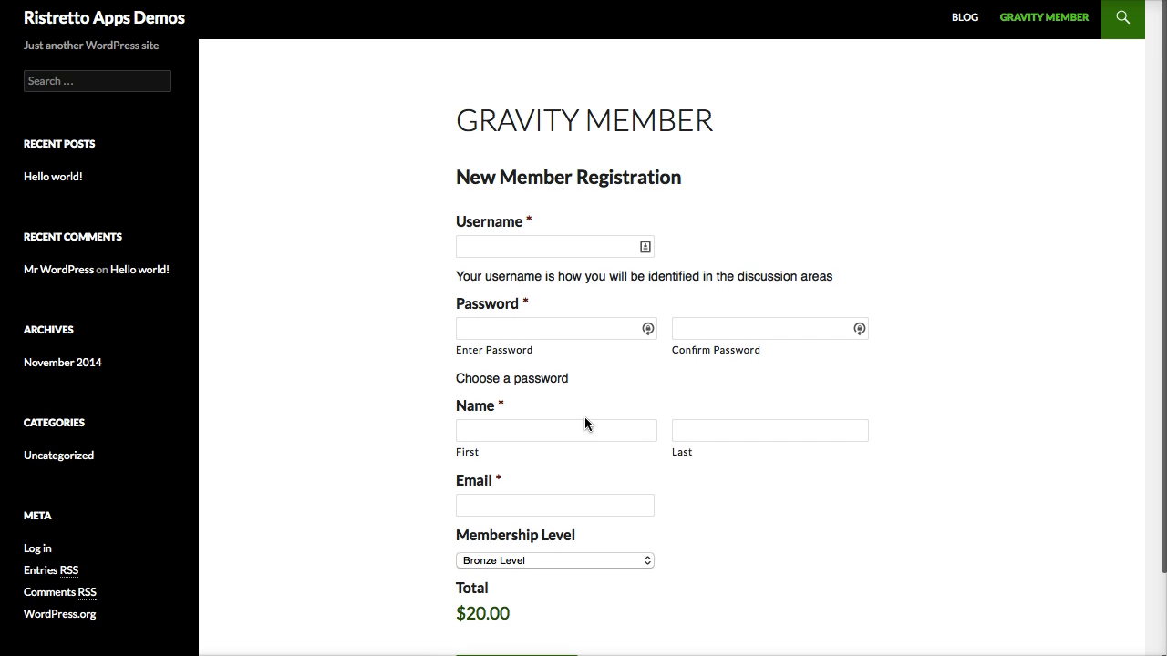
scroll(584, 423, down, 2)
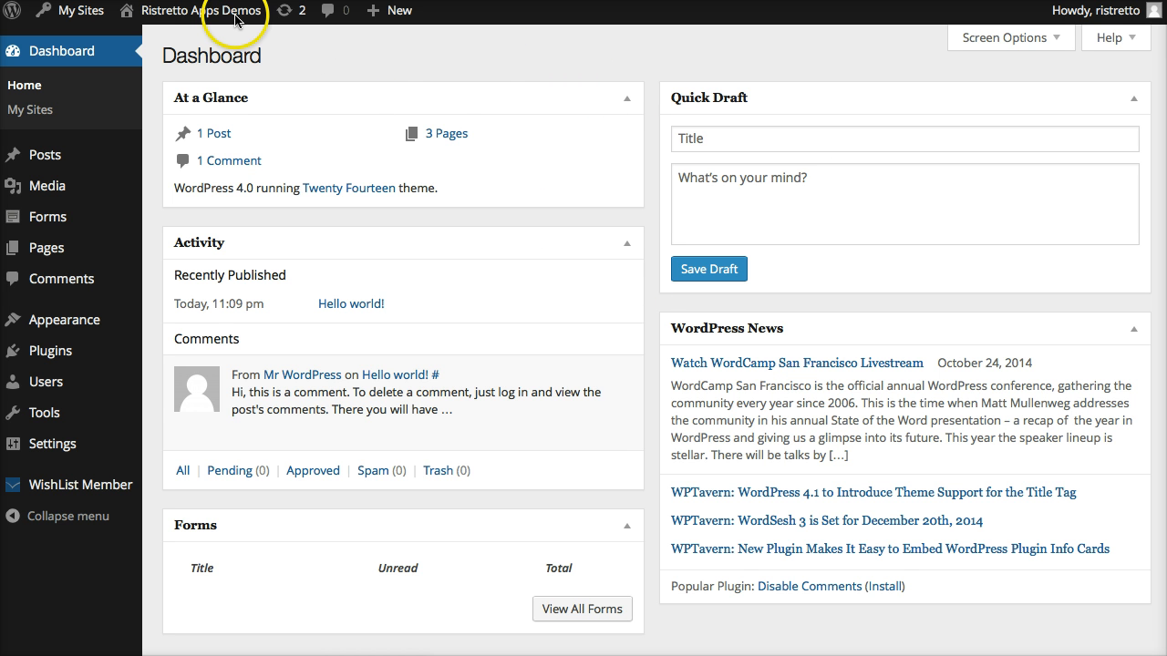
Open the New Member Registration form for editing from the site's list of forms.
mouse_move(56, 200)
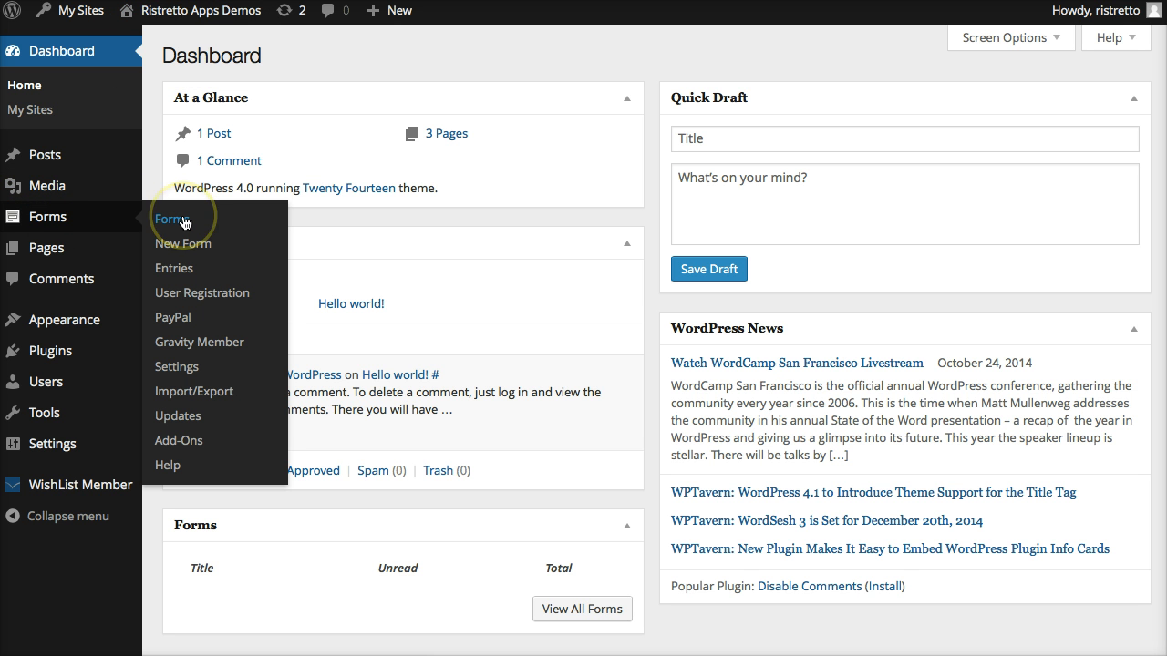
click(185, 224)
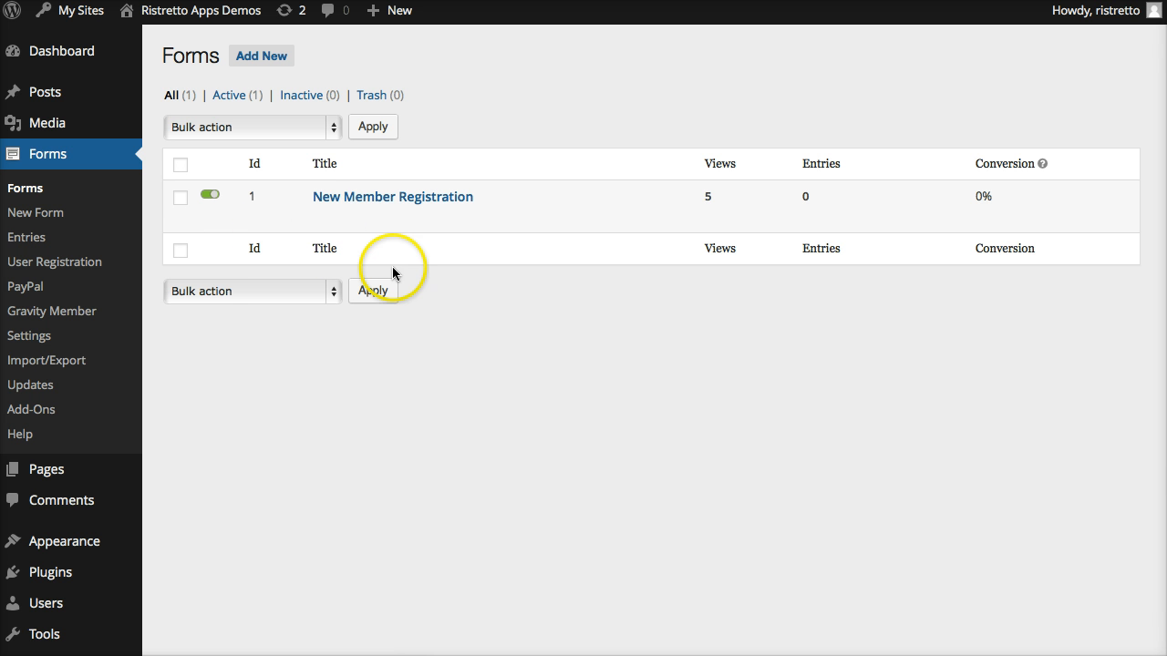
click(323, 218)
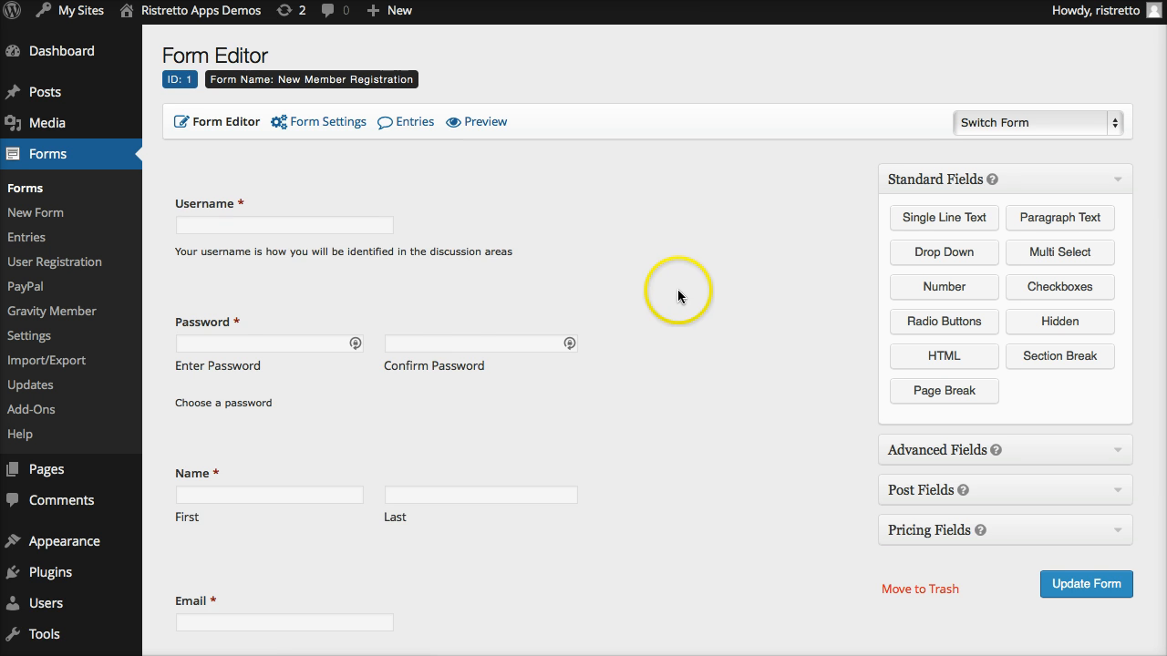
Examine the form's Username, Password, Name, Email, Membership Level and Total fields in the form editor.
scroll(677, 218, down, 2)
scroll(657, 245, down, 1)
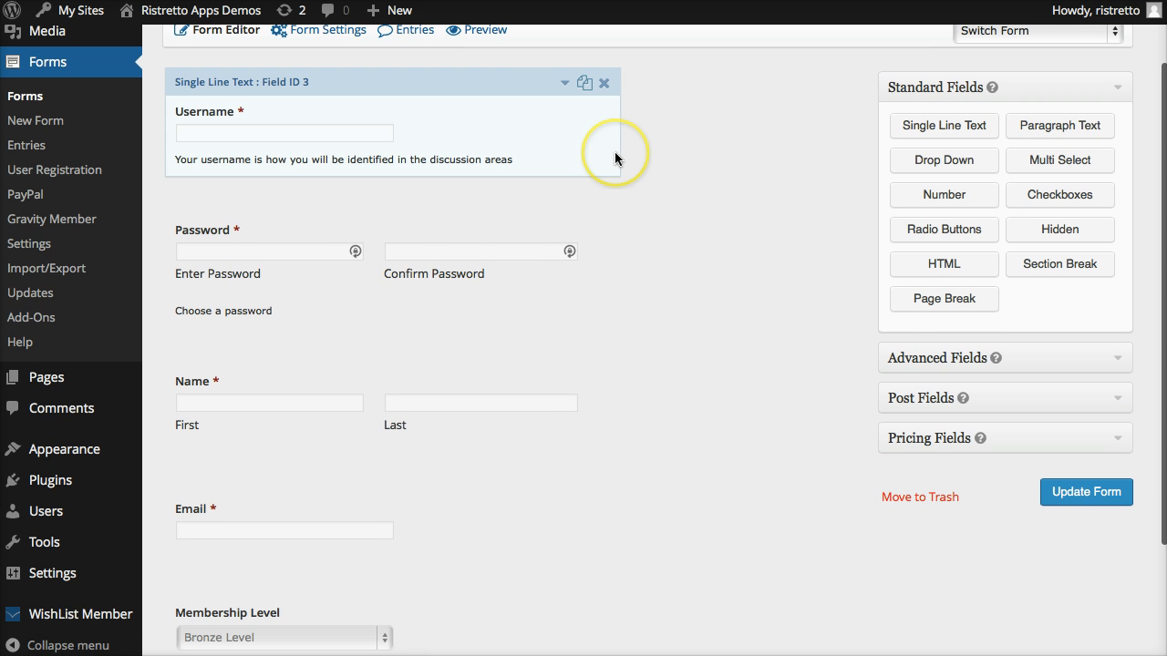
scroll(614, 157, down, 1)
scroll(614, 156, down, 1)
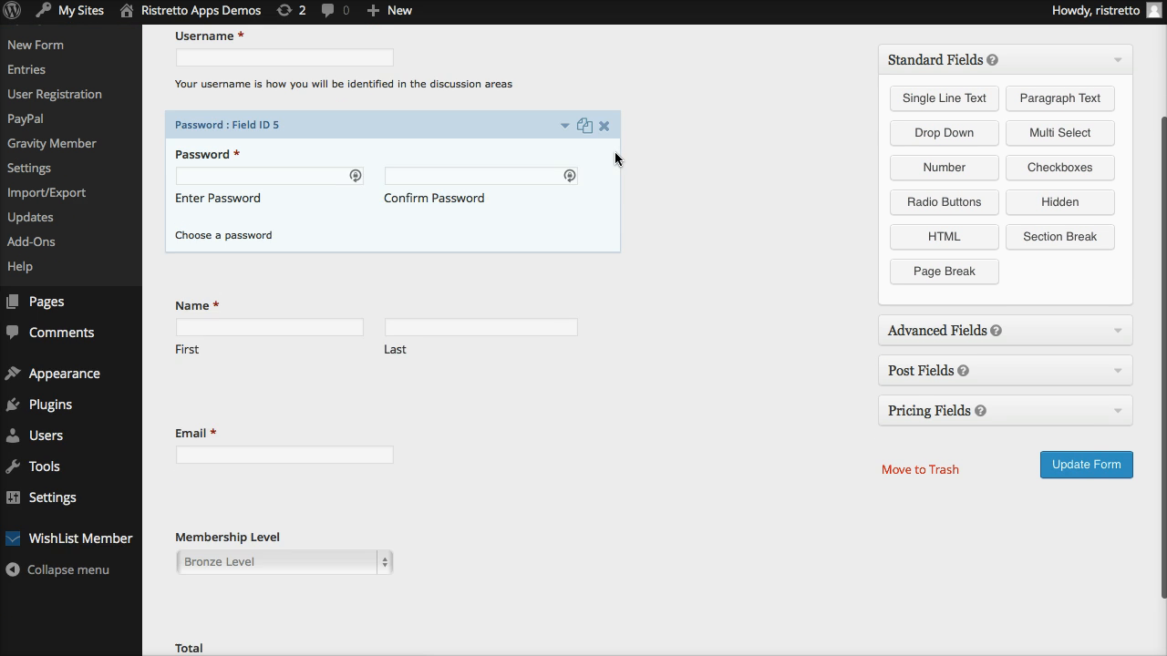
scroll(614, 157, up, 2)
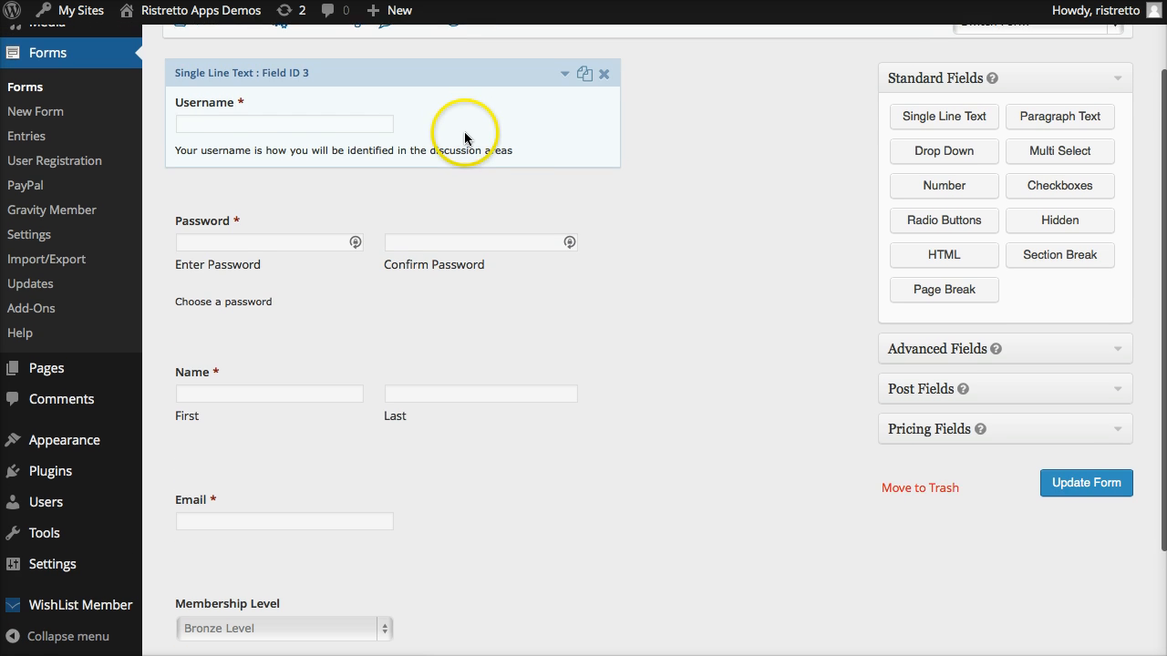
scroll(462, 131, down, 4)
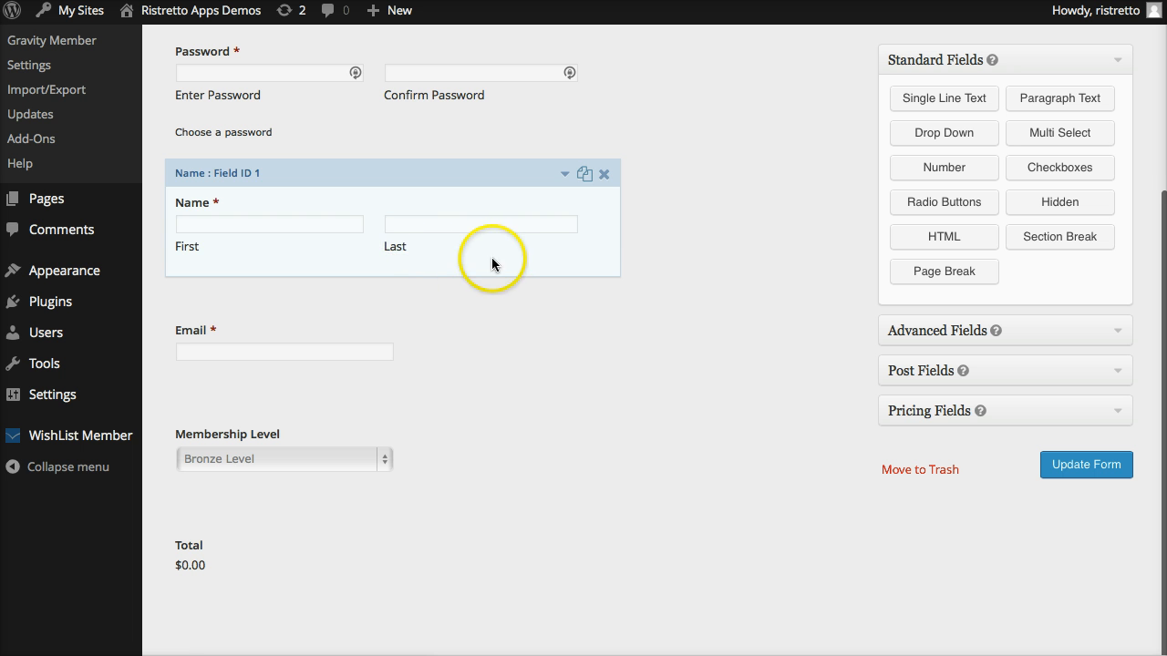
scroll(471, 270, down, 1)
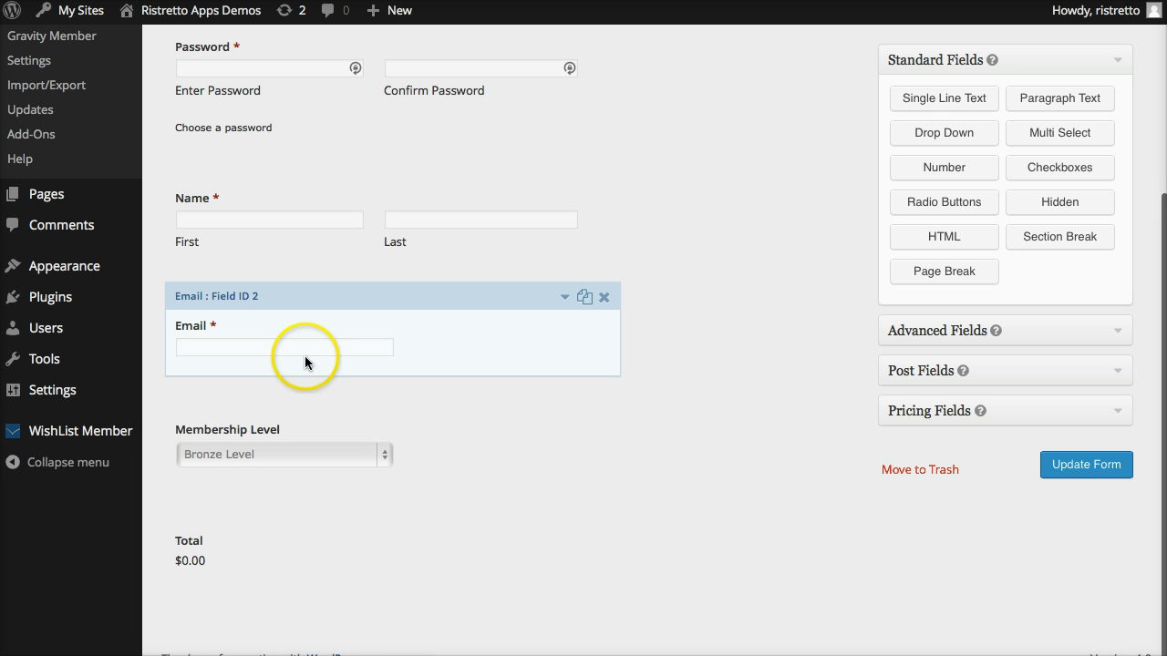
scroll(365, 354, up, 1)
scroll(364, 356, up, 3)
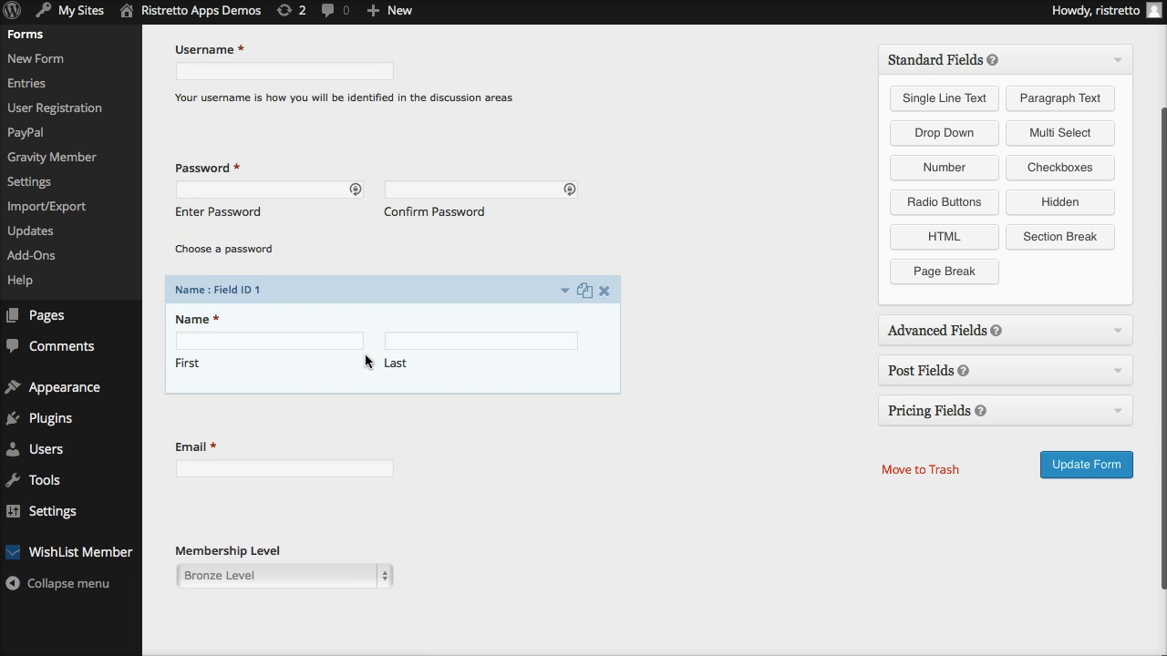
scroll(365, 355, down, 2)
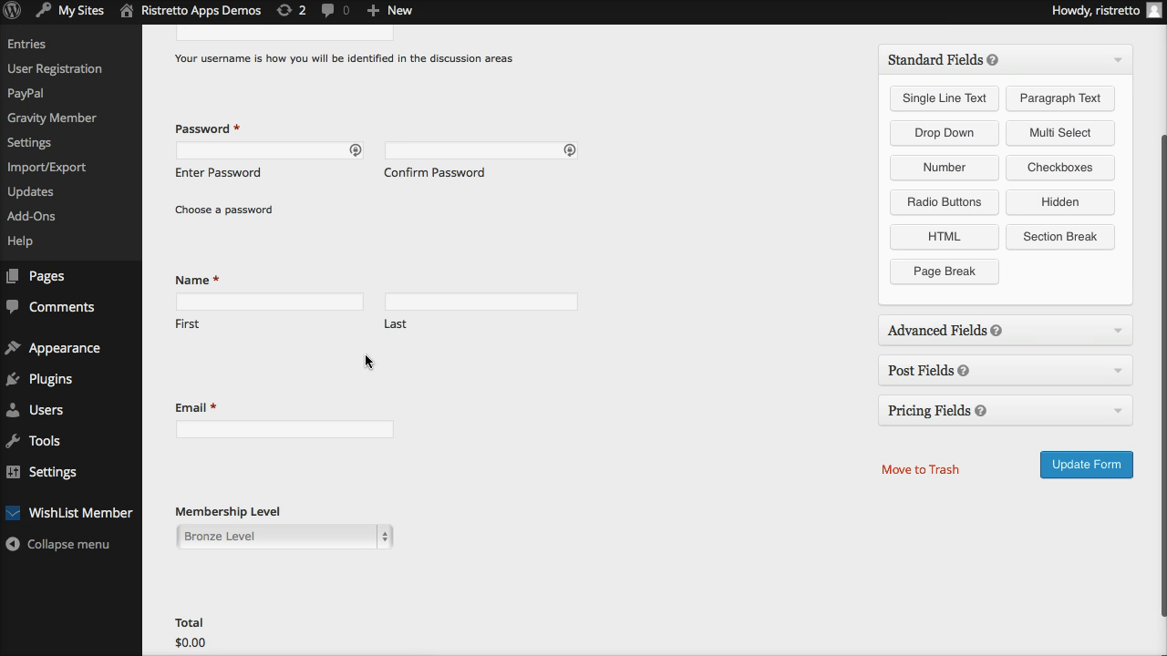
scroll(365, 359, down, 2)
scroll(364, 359, up, 6)
click(753, 359)
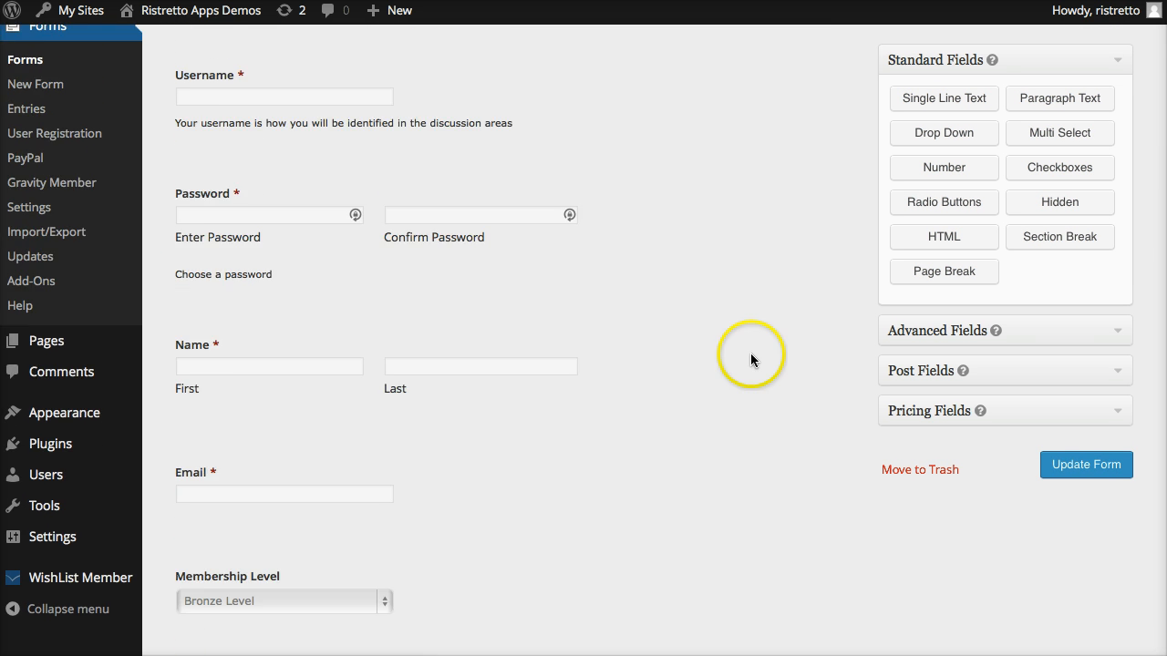
scroll(751, 360, down, 5)
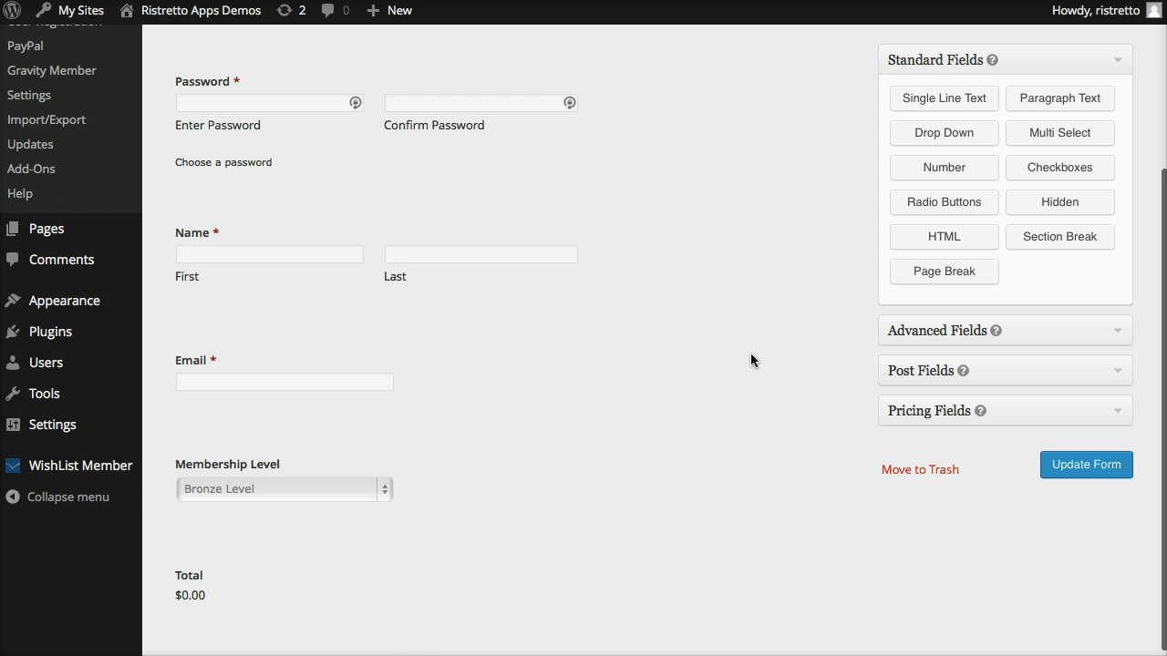
scroll(751, 360, up, 3)
scroll(750, 353, up, 2)
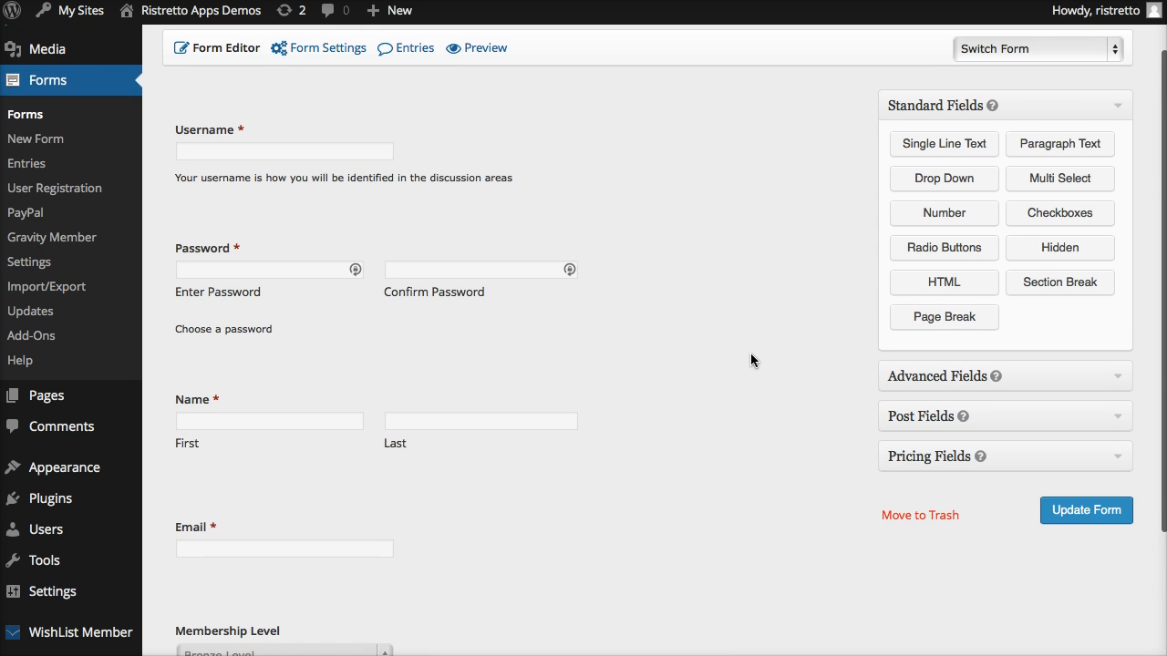
scroll(751, 354, down, 4)
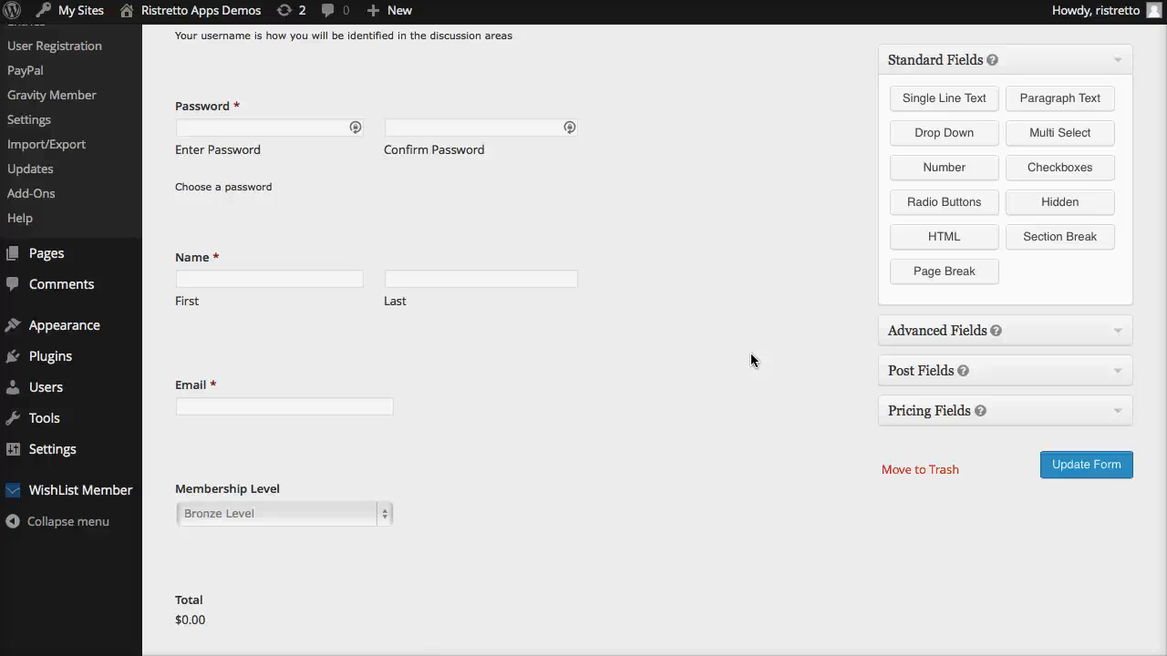
scroll(462, 323, up, 2)
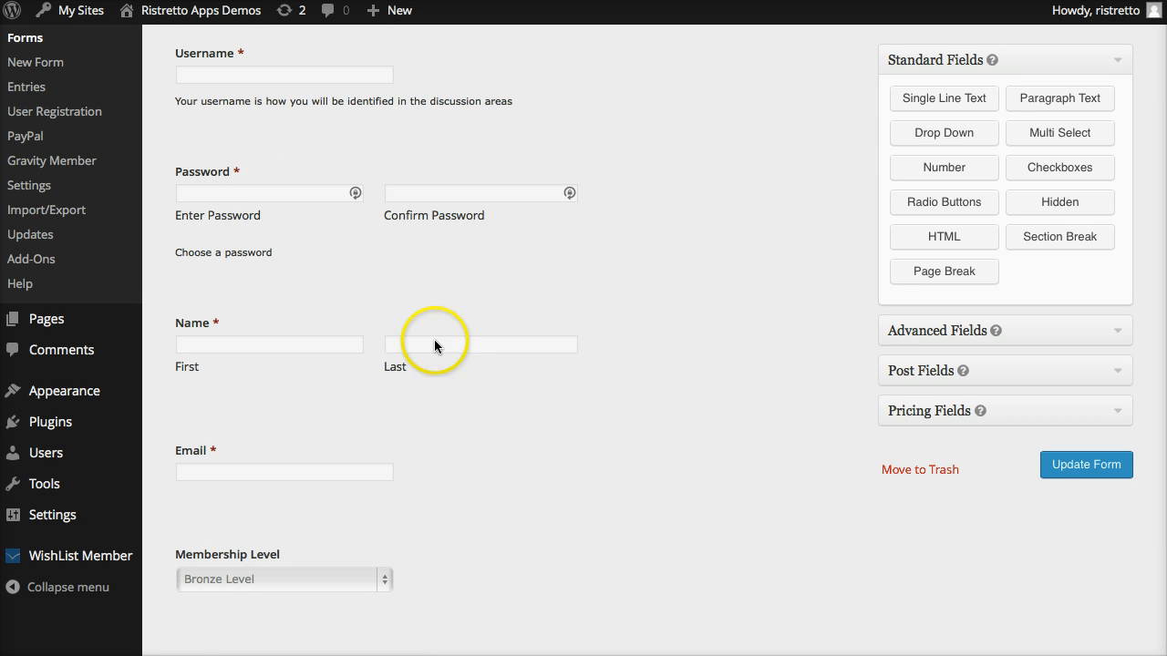
scroll(471, 286, down, 3)
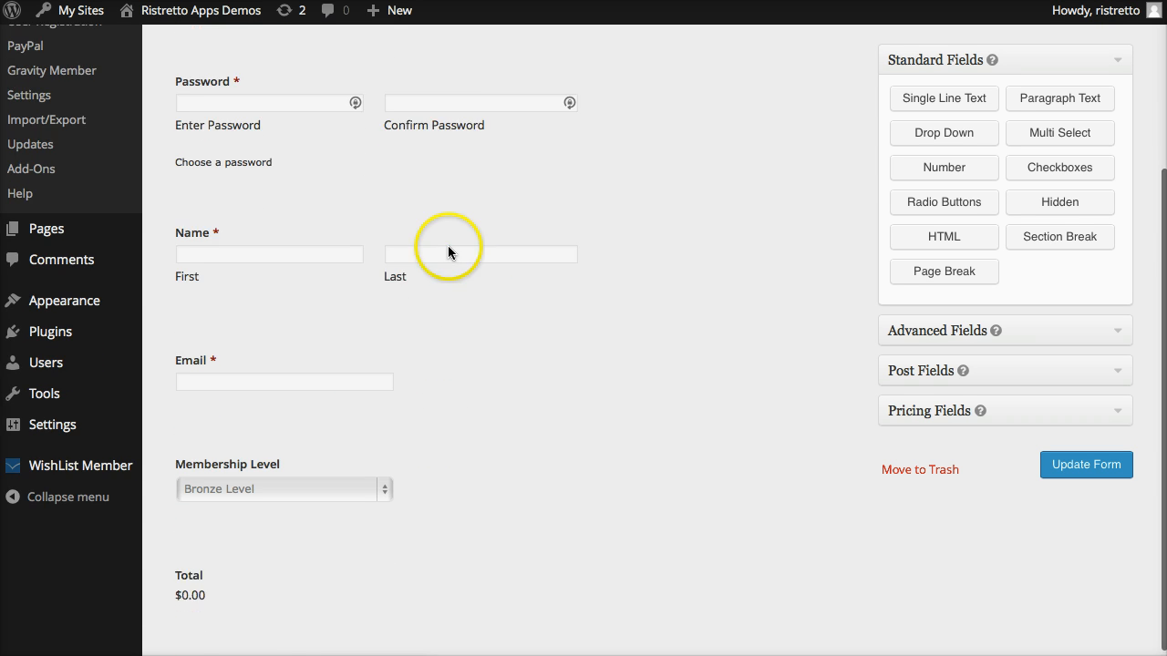
scroll(448, 245, down, 1)
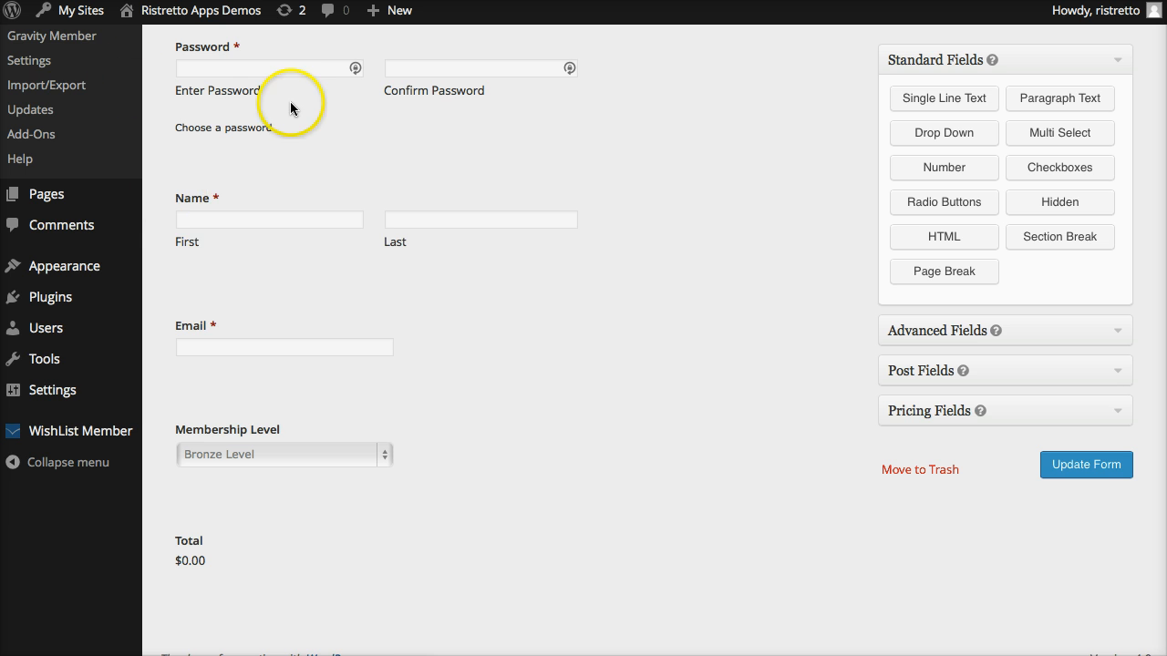
scroll(290, 104, up, 5)
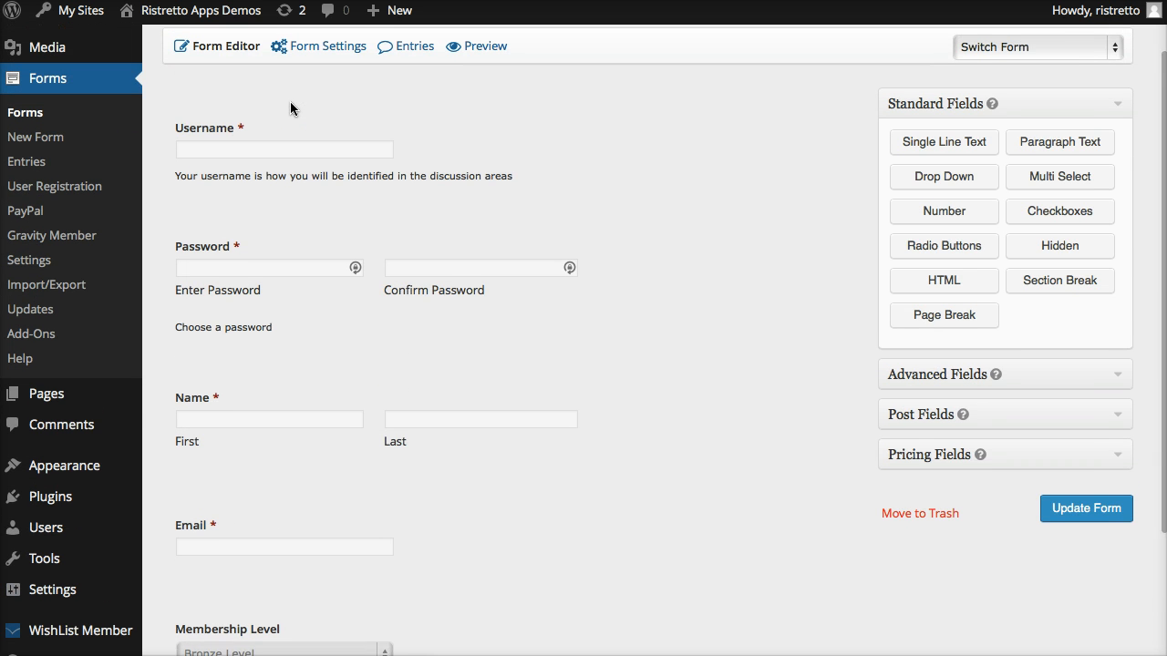
scroll(290, 103, down, 5)
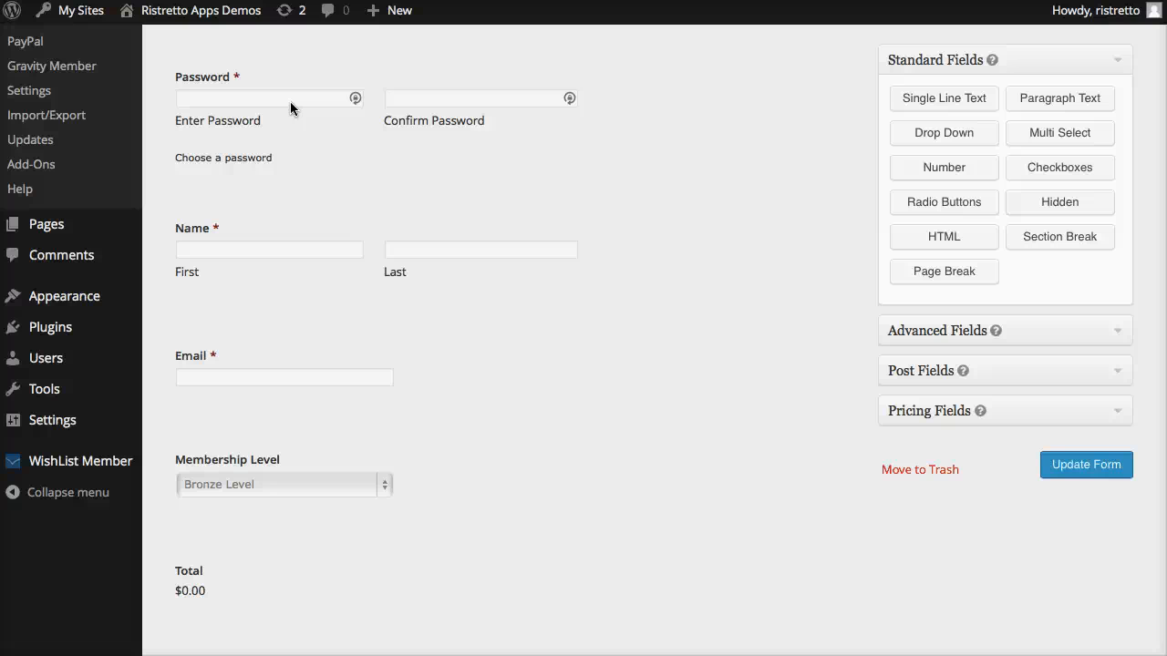
scroll(364, 125, up, 3)
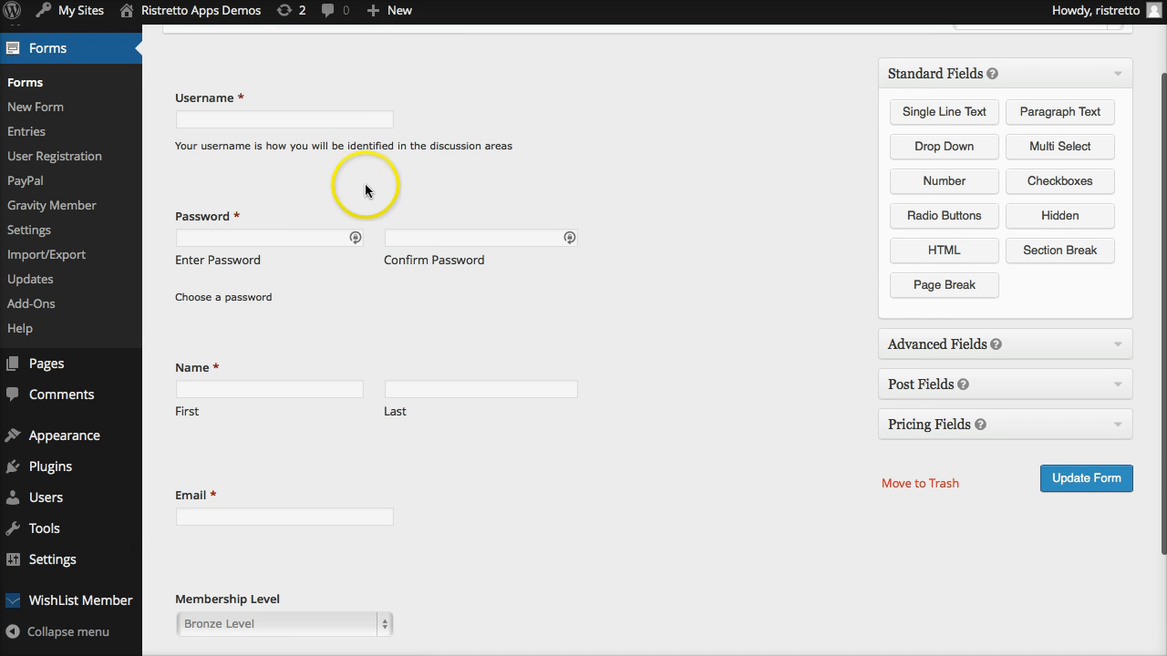
scroll(282, 323, down, 2)
scroll(285, 310, up, 1)
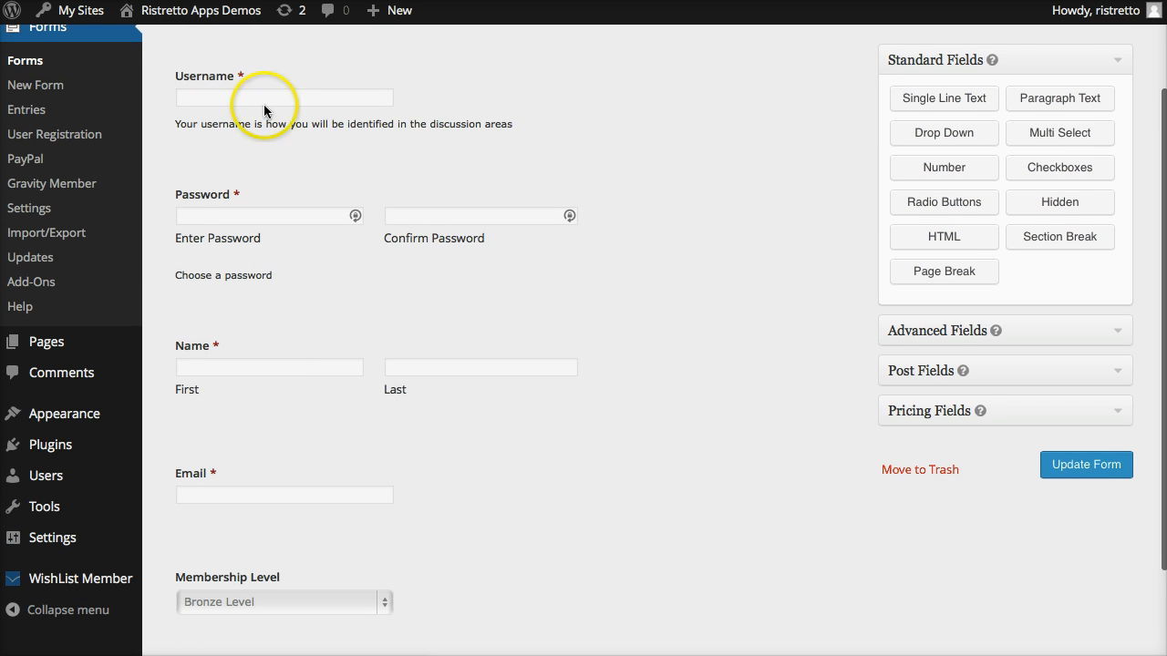
scroll(285, 237, down, 1)
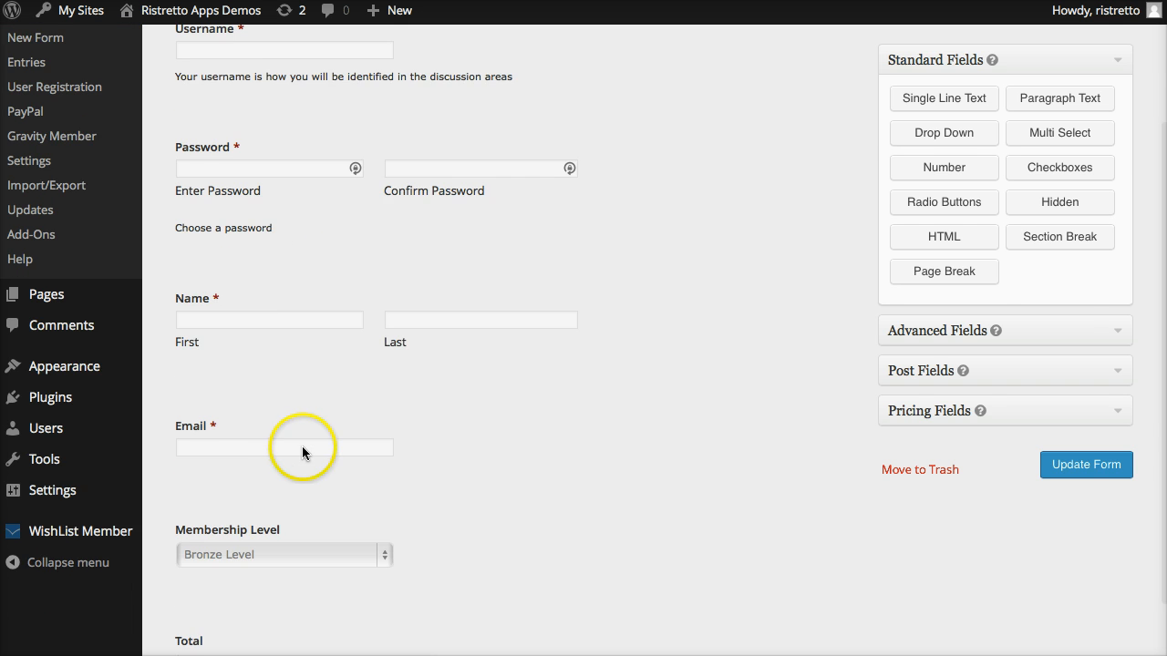
scroll(305, 445, up, 4)
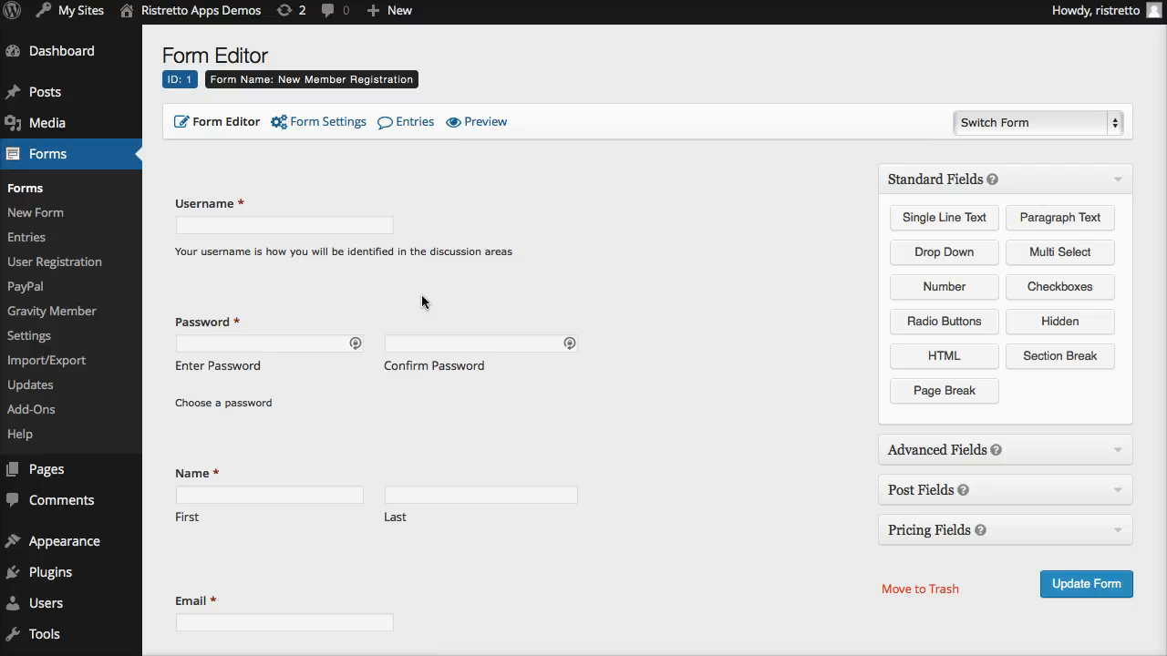
Add a hidden field to the form and move it above the Username field.
scroll(529, 251, down, 1)
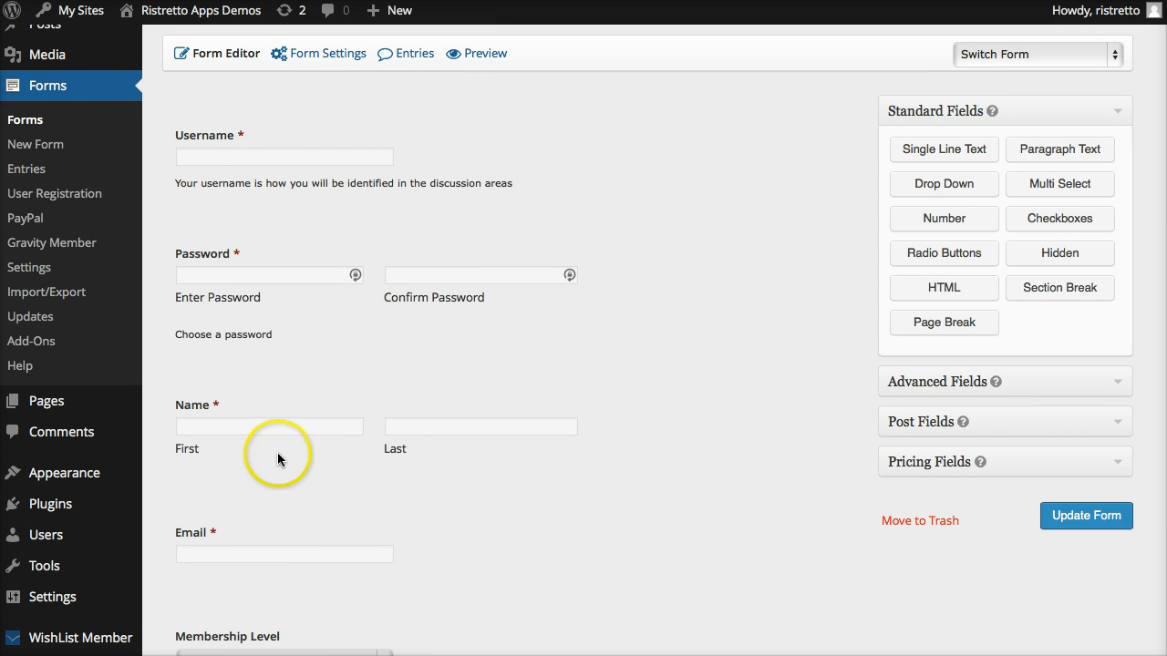
scroll(562, 451, down, 1)
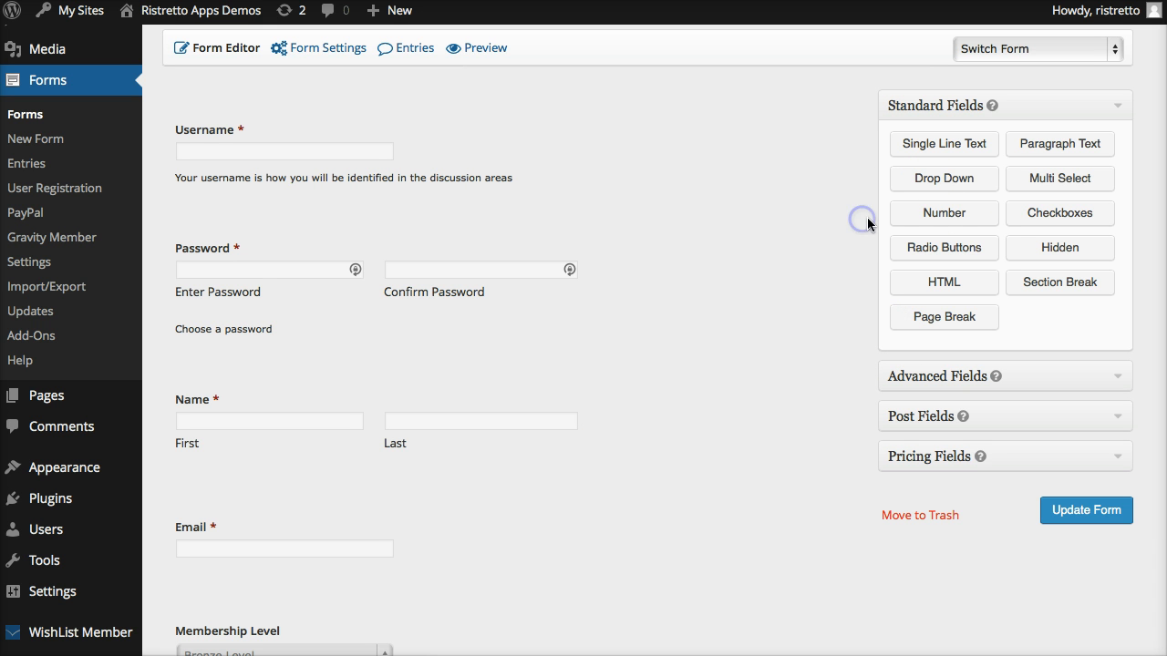
click(1057, 251)
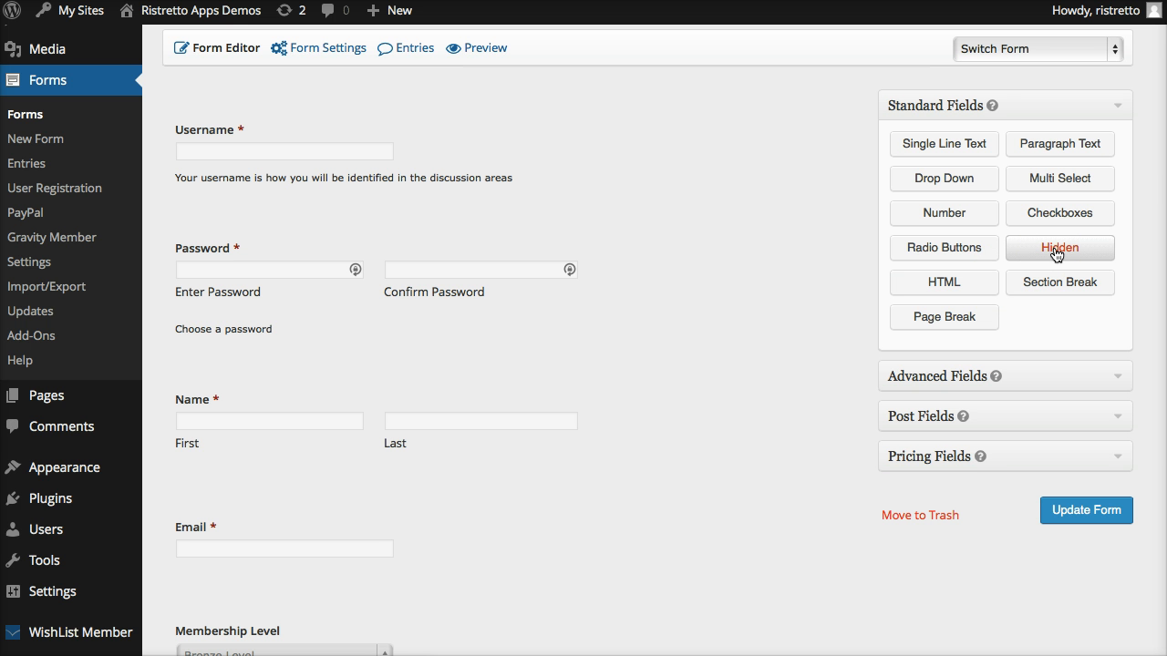
scroll(760, 404, down, 4)
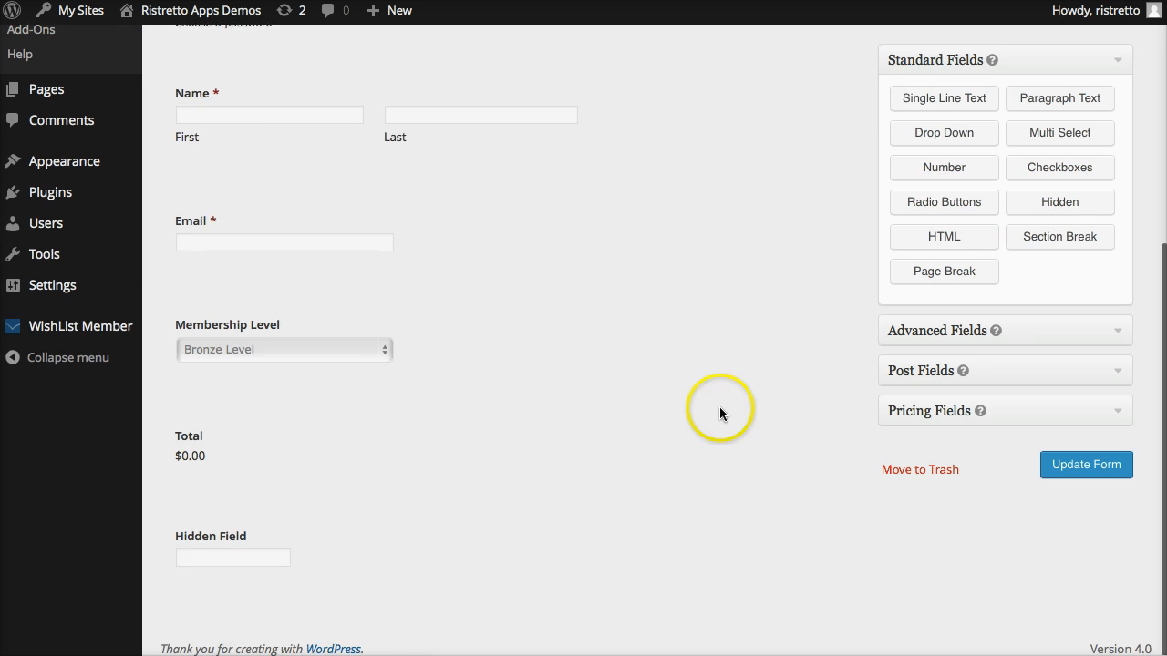
mouse_move(213, 535)
drag(249, 521, 224, 189)
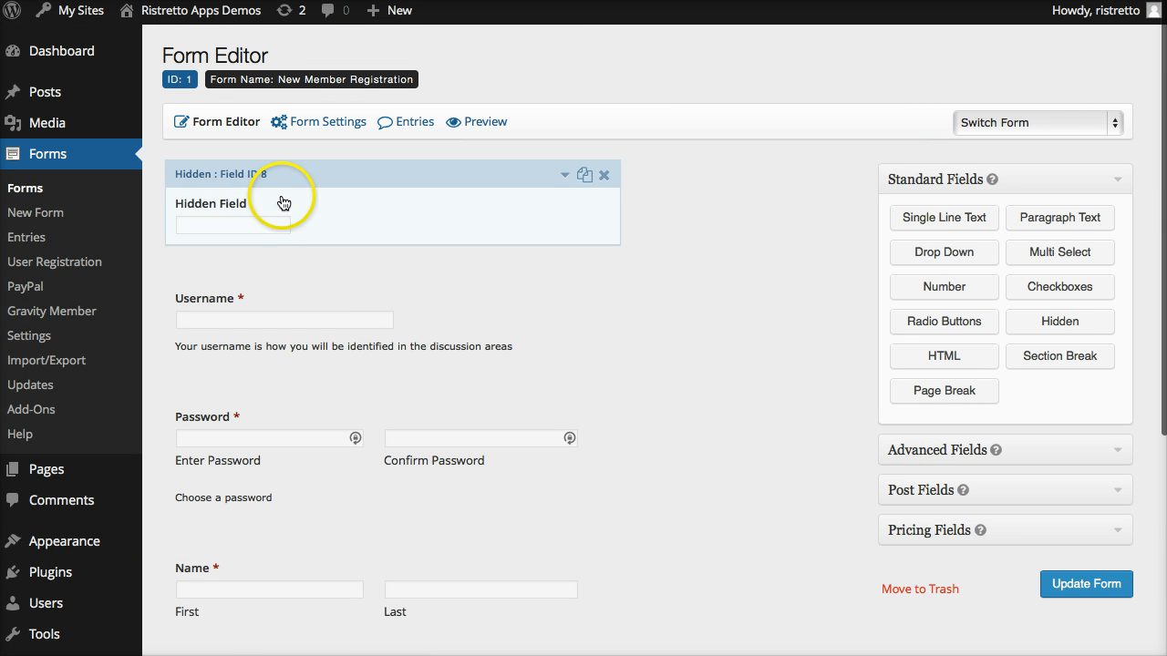
Open the hidden field's properties and set its label to "Logged In".
click(284, 175)
drag(266, 321, 169, 317)
text(Logged In)
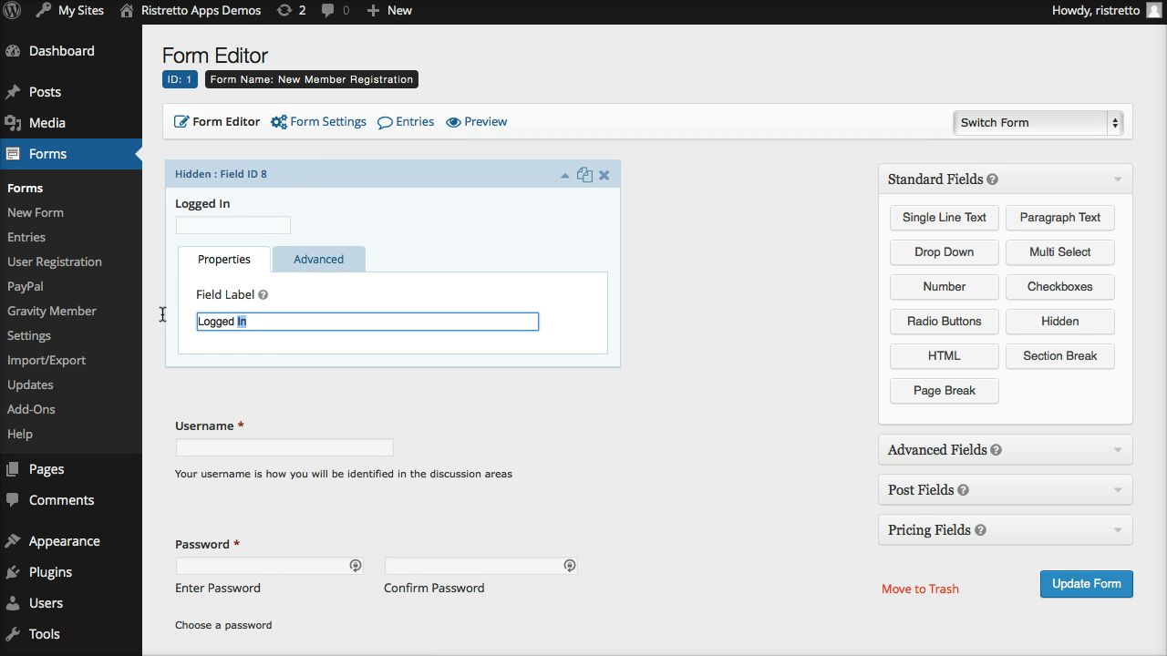
click(299, 320)
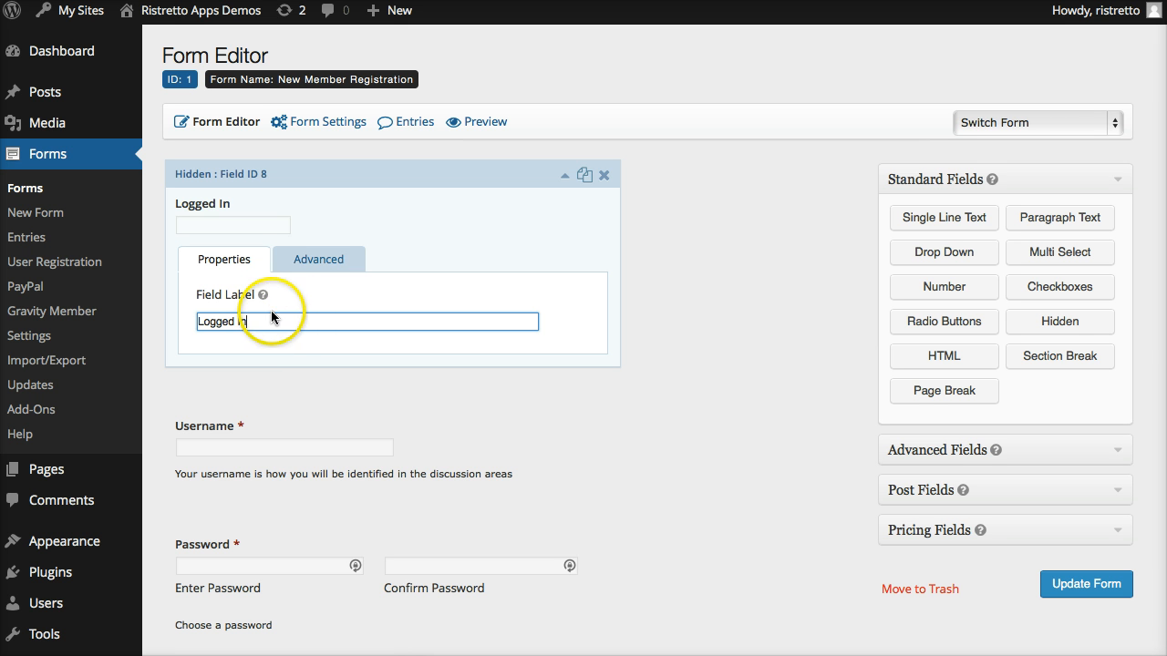
Open the Logged In field's advanced settings and allow the field to be populated dynamically.
click(312, 262)
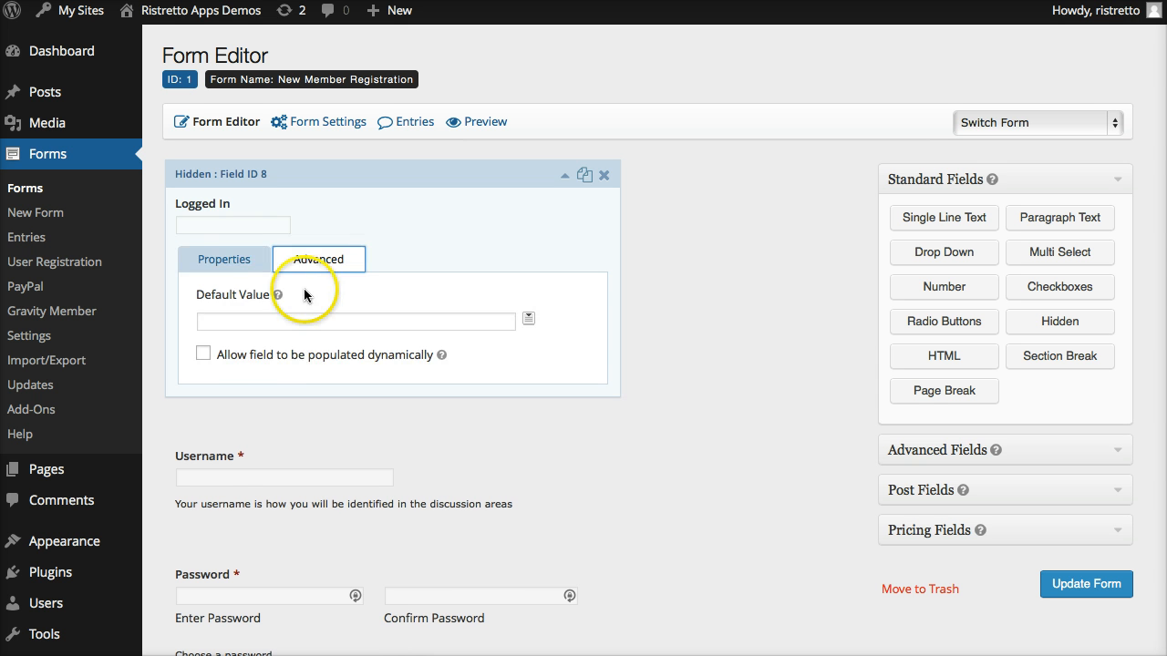
click(257, 358)
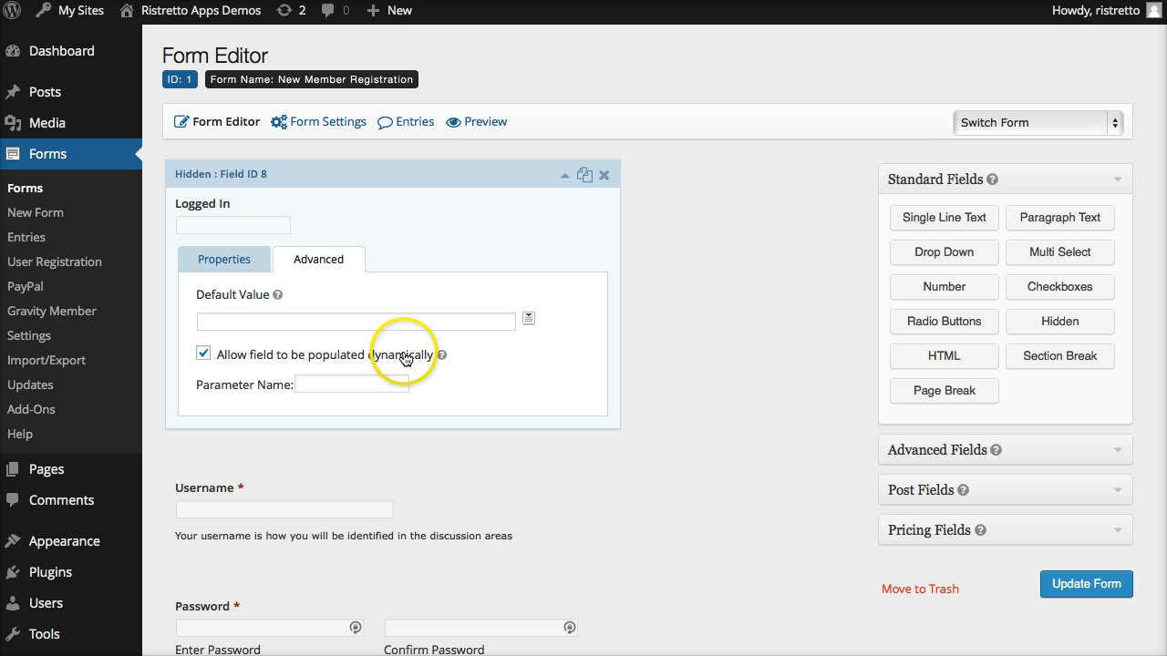
click(358, 382)
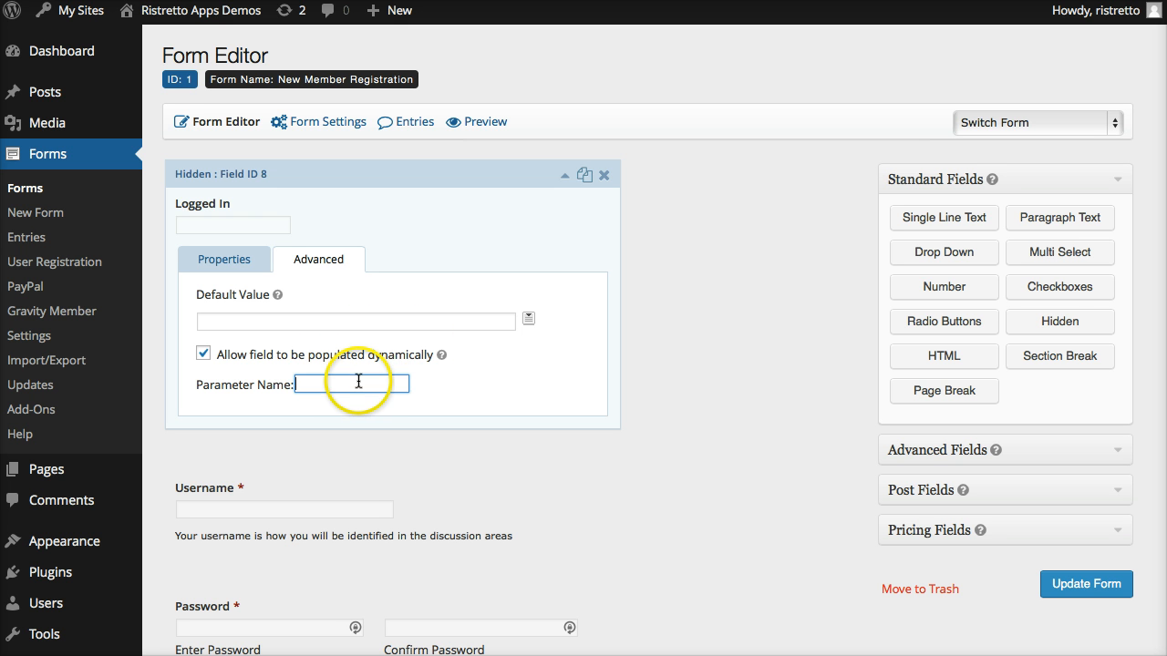
Set the Logged In field's default value to the User Login merge tag, {user:user_login}, and turn off dynamic population.
click(529, 321)
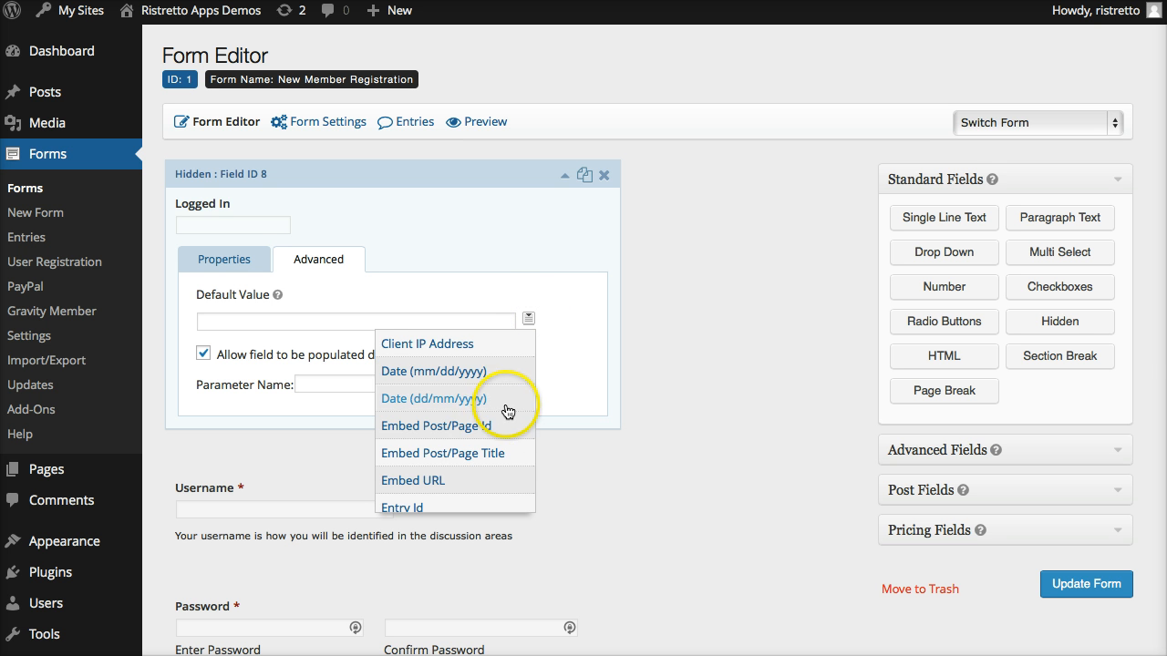
scroll(501, 417, down, 3)
scroll(504, 424, down, 3)
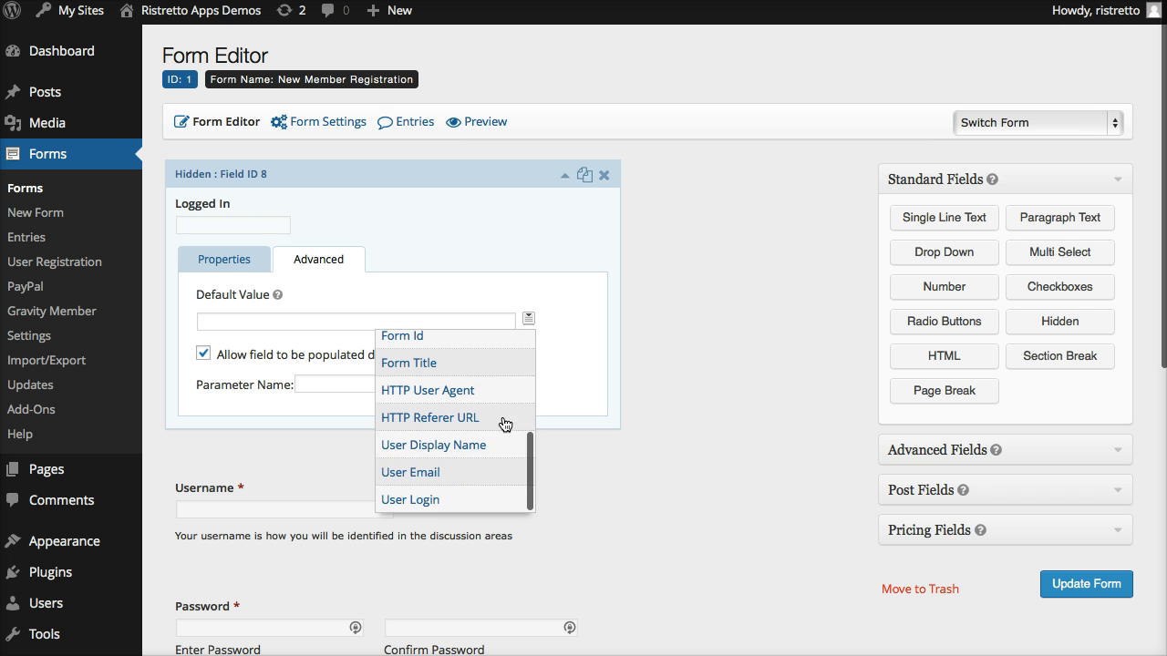
click(443, 498)
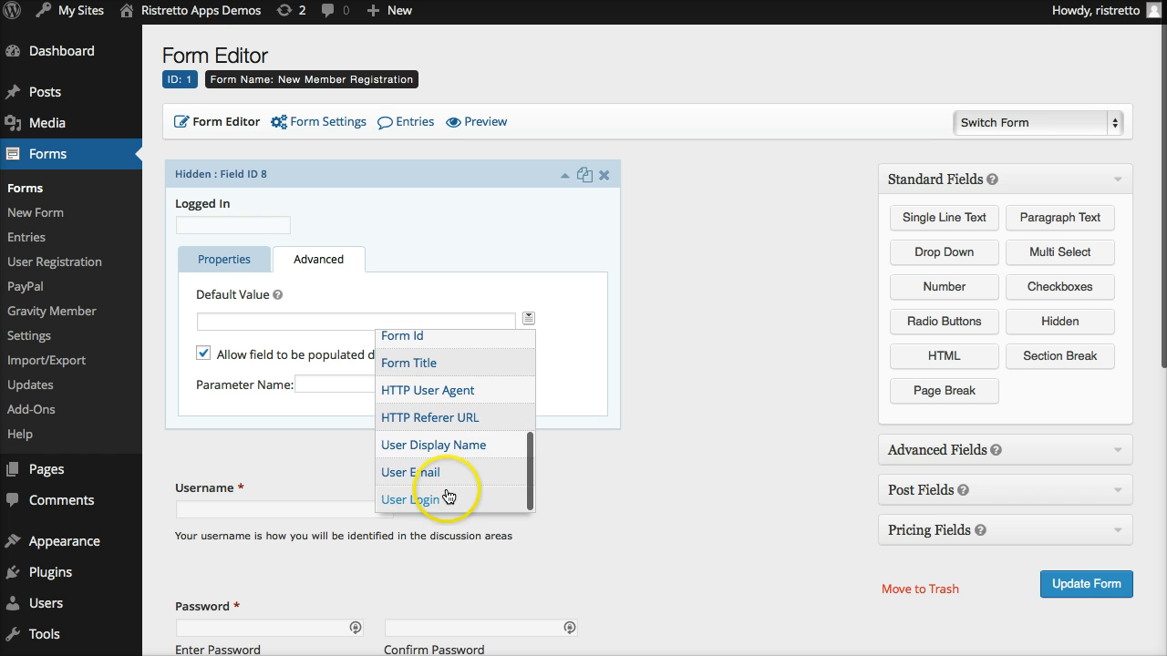
click(444, 499)
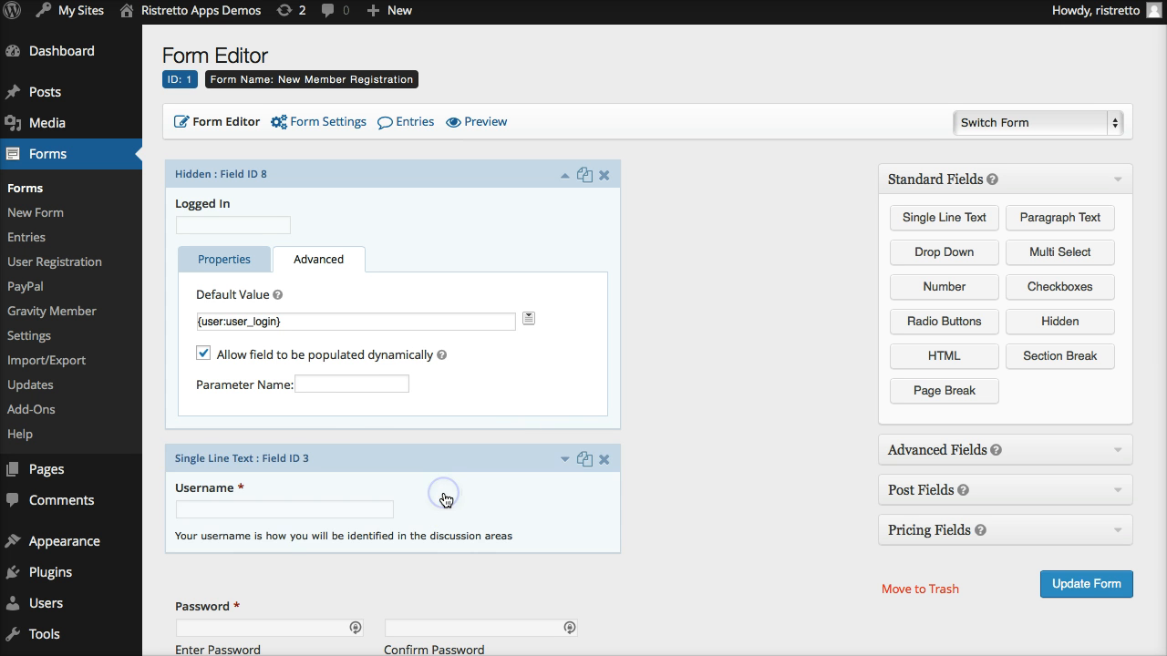
click(202, 356)
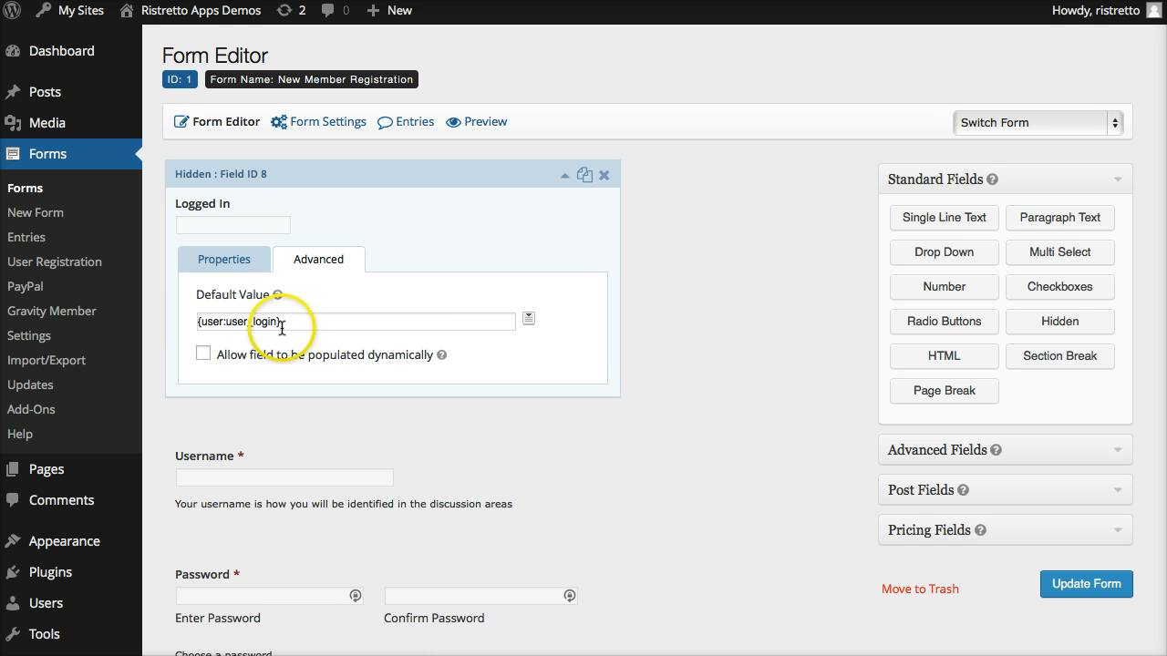
drag(282, 321, 188, 321)
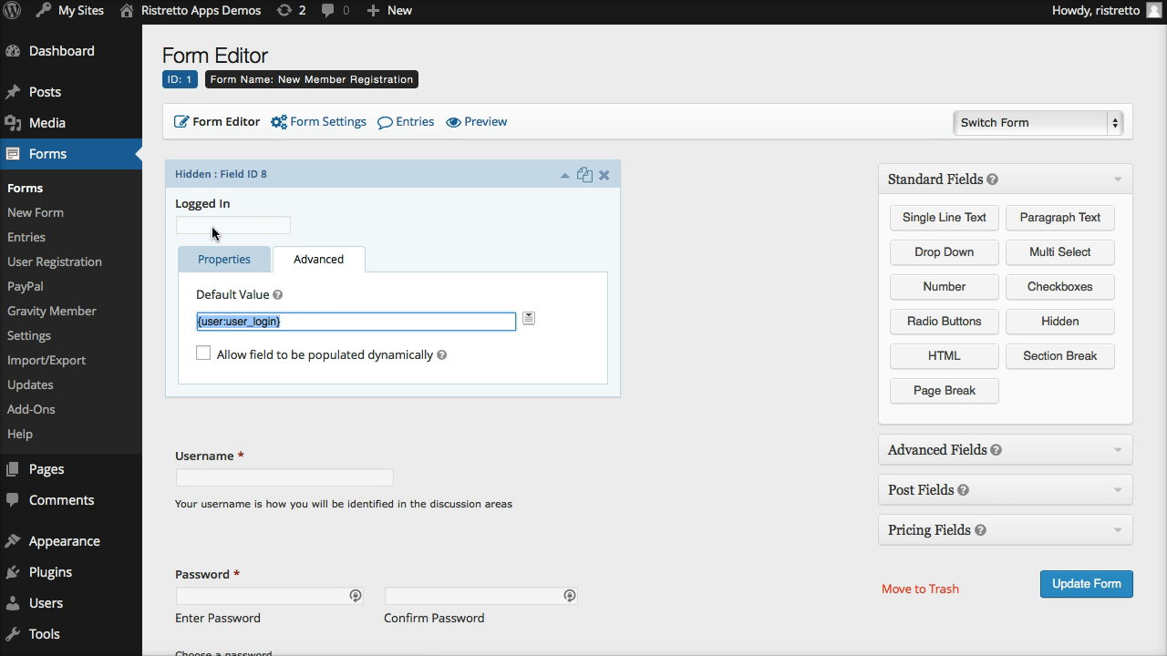
Enable conditional logic in the Username field's advanced settings and base its show rule on the Logged In field.
scroll(320, 237, down, 1)
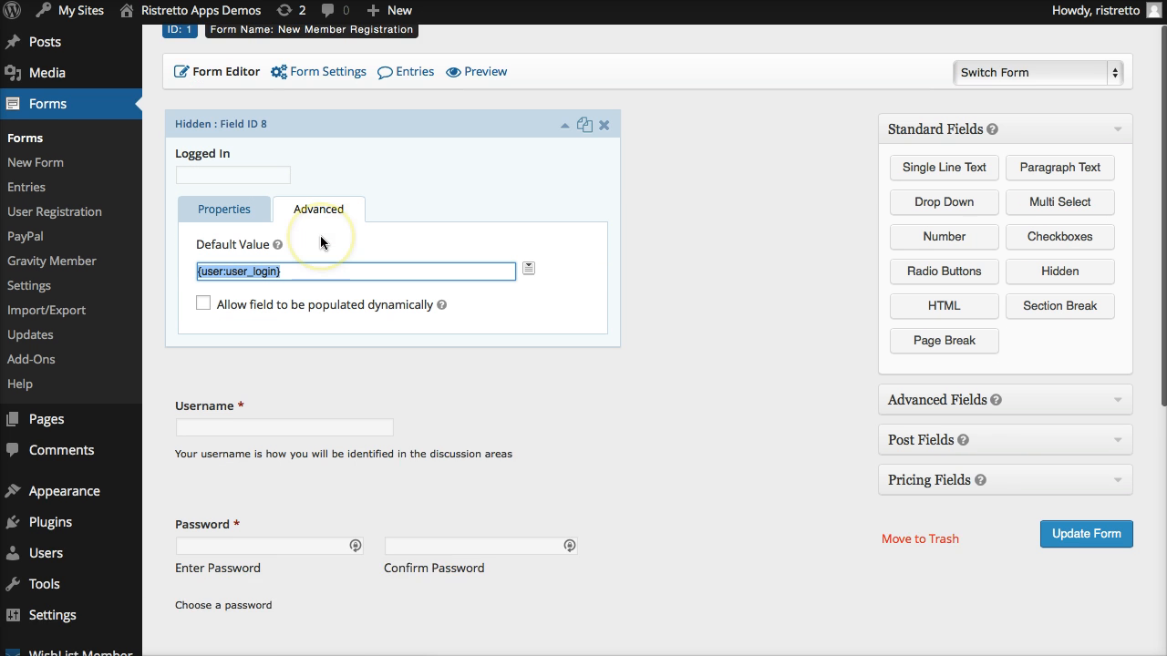
scroll(320, 241, down, 2)
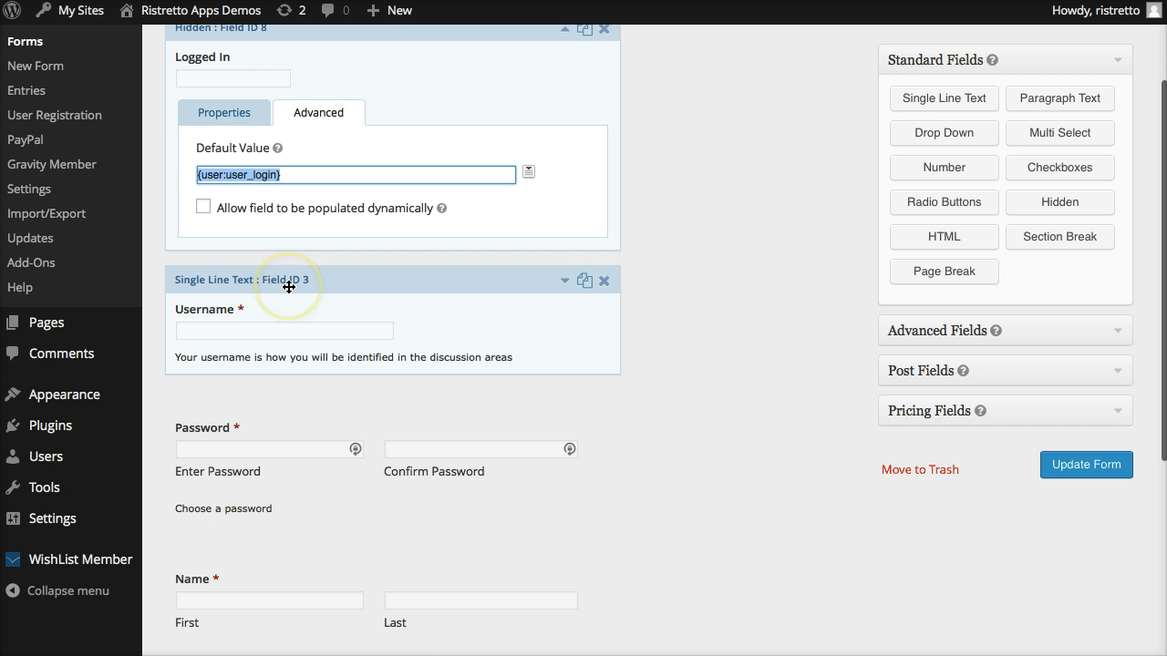
click(289, 287)
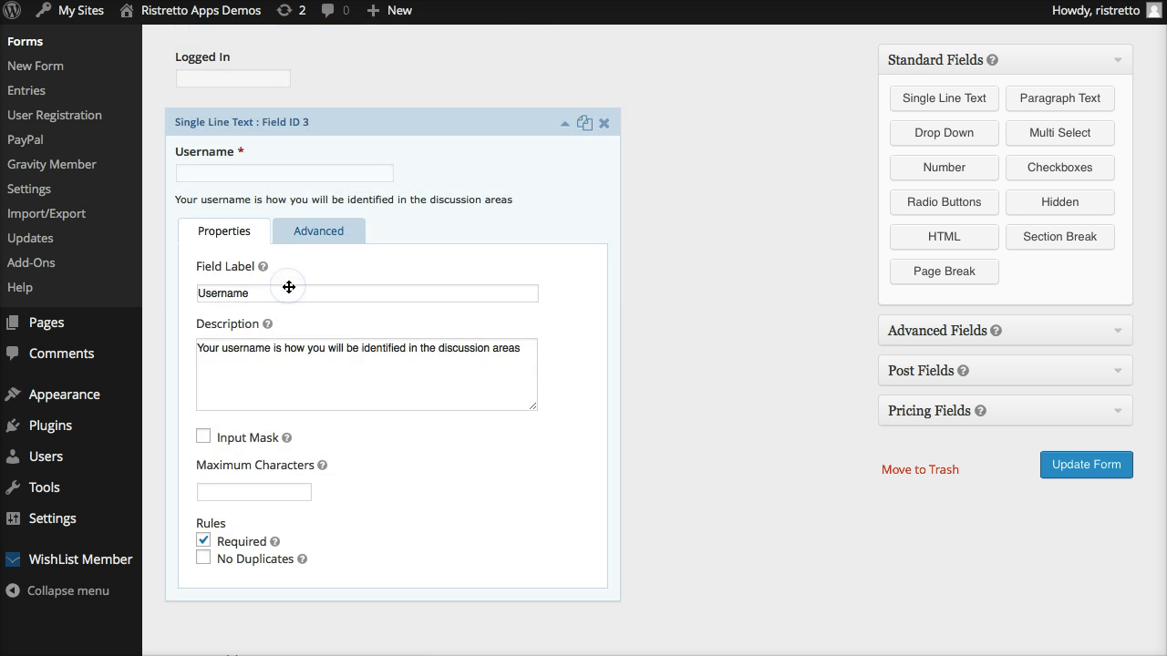
click(317, 230)
scroll(351, 372, down, 5)
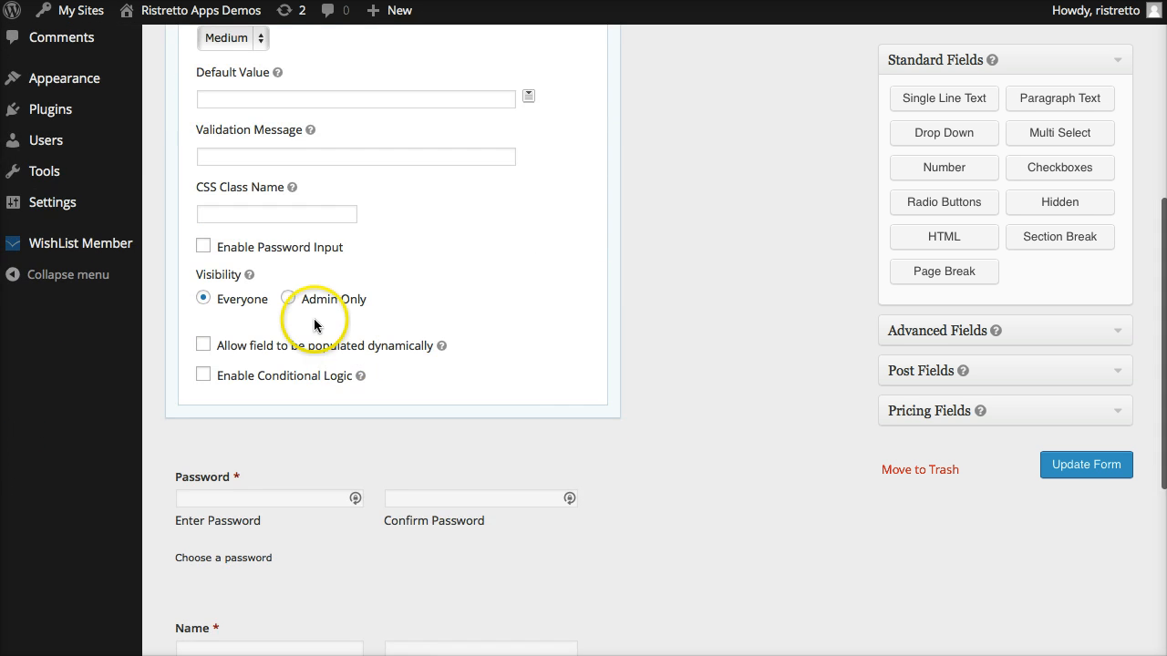
scroll(300, 351, up, 1)
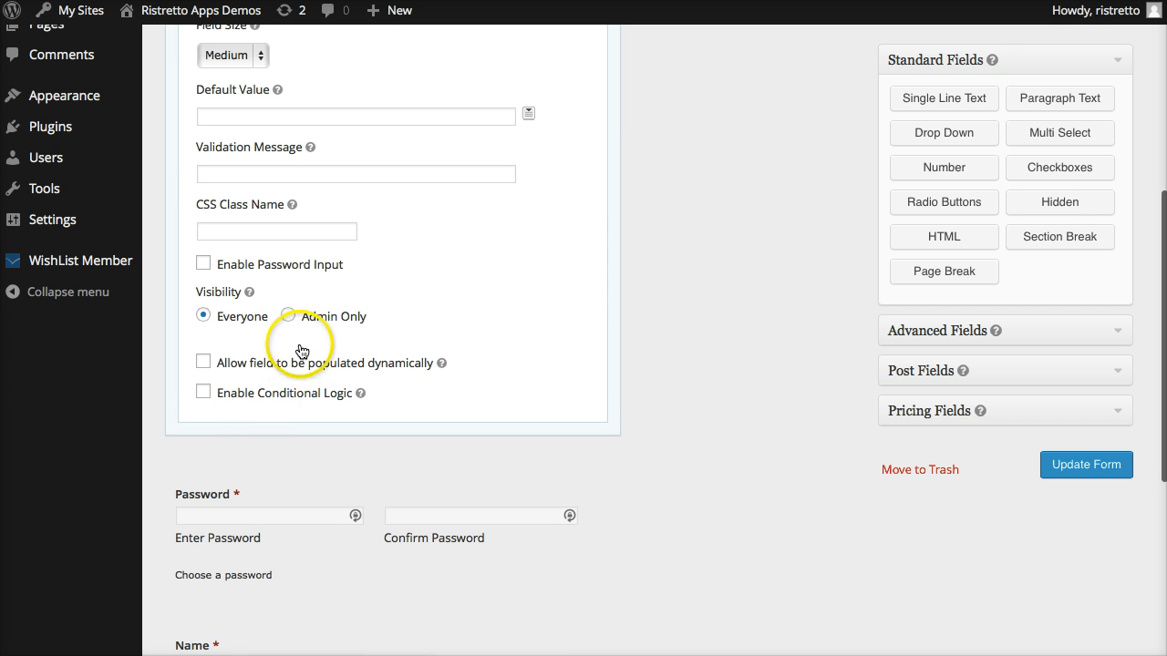
click(235, 402)
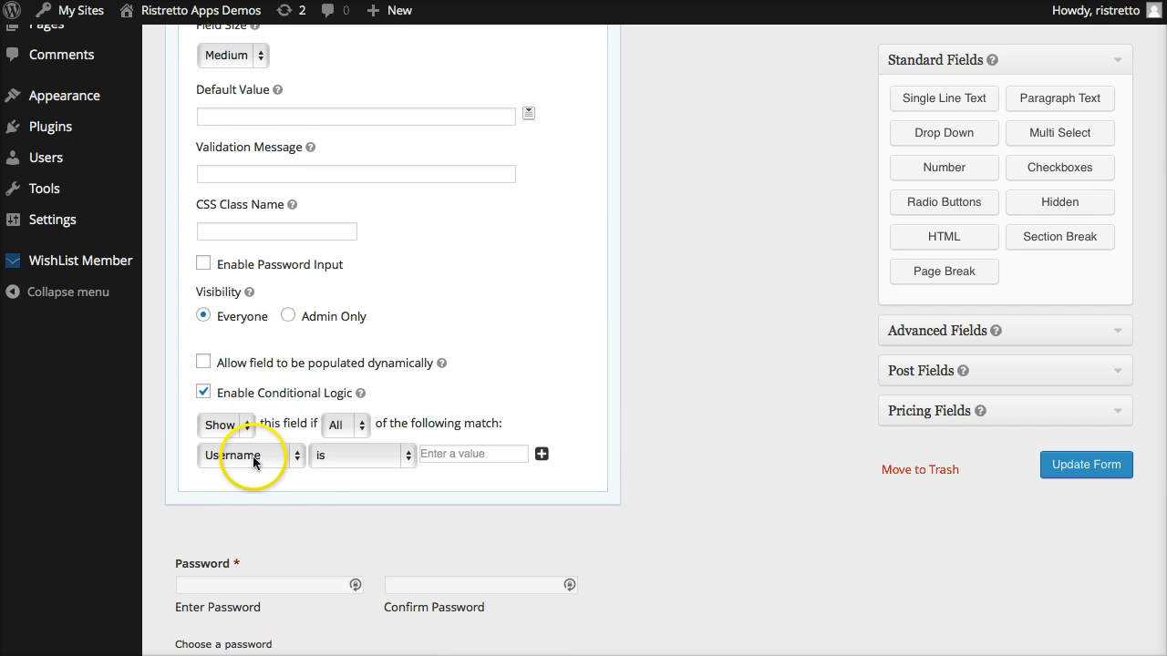
click(251, 461)
click(256, 514)
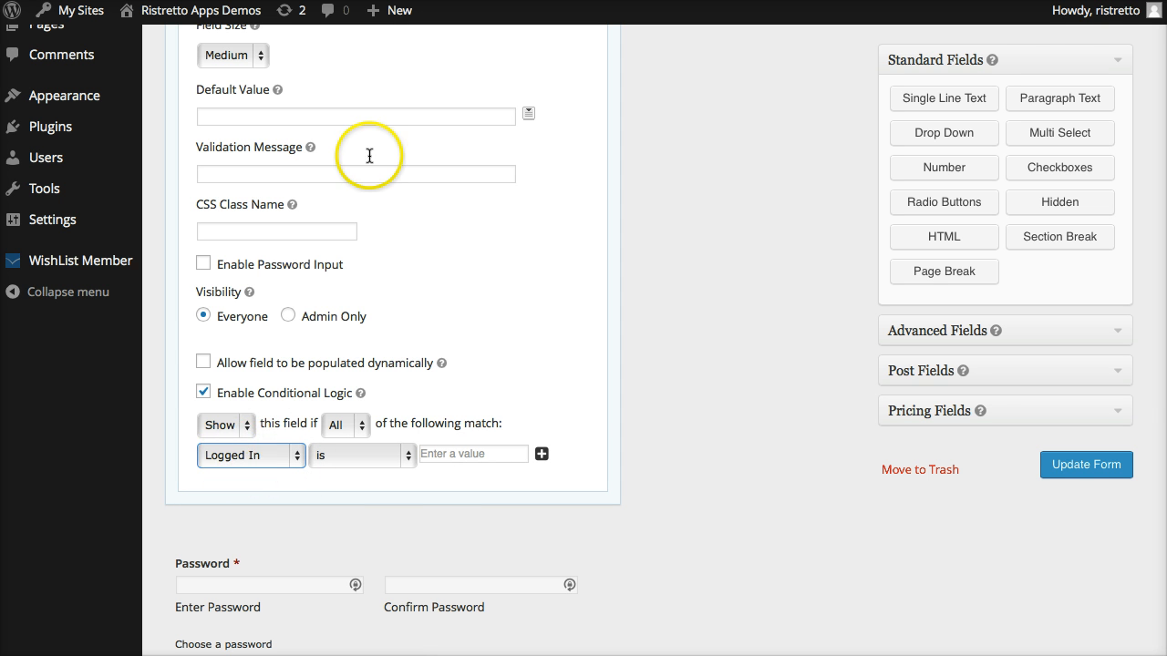
Leave the Username field's rule as Logged In "is" with an empty value and close the field's settings.
scroll(371, 150, up, 10)
scroll(370, 156, down, 9)
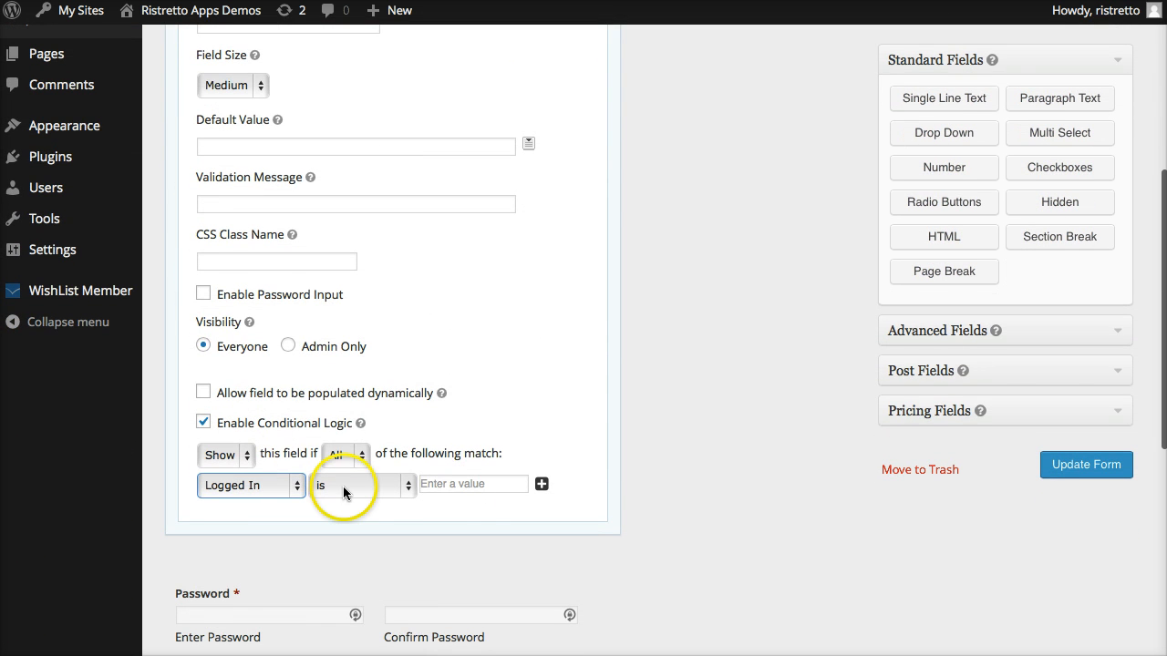
click(475, 485)
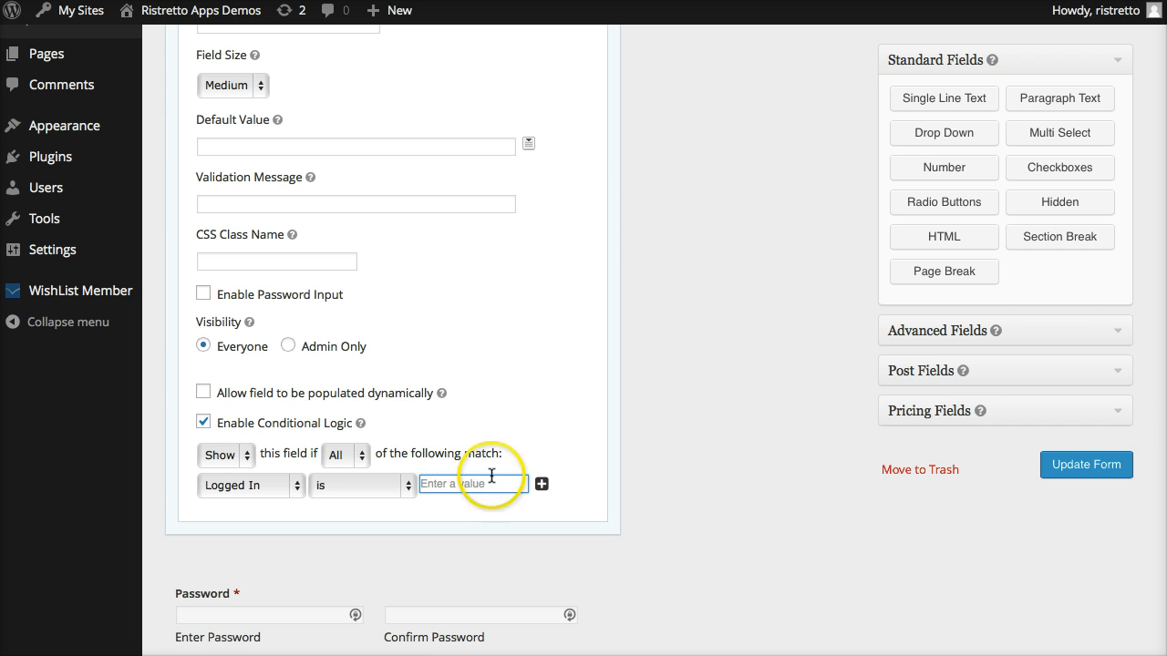
scroll(565, 391, up, 10)
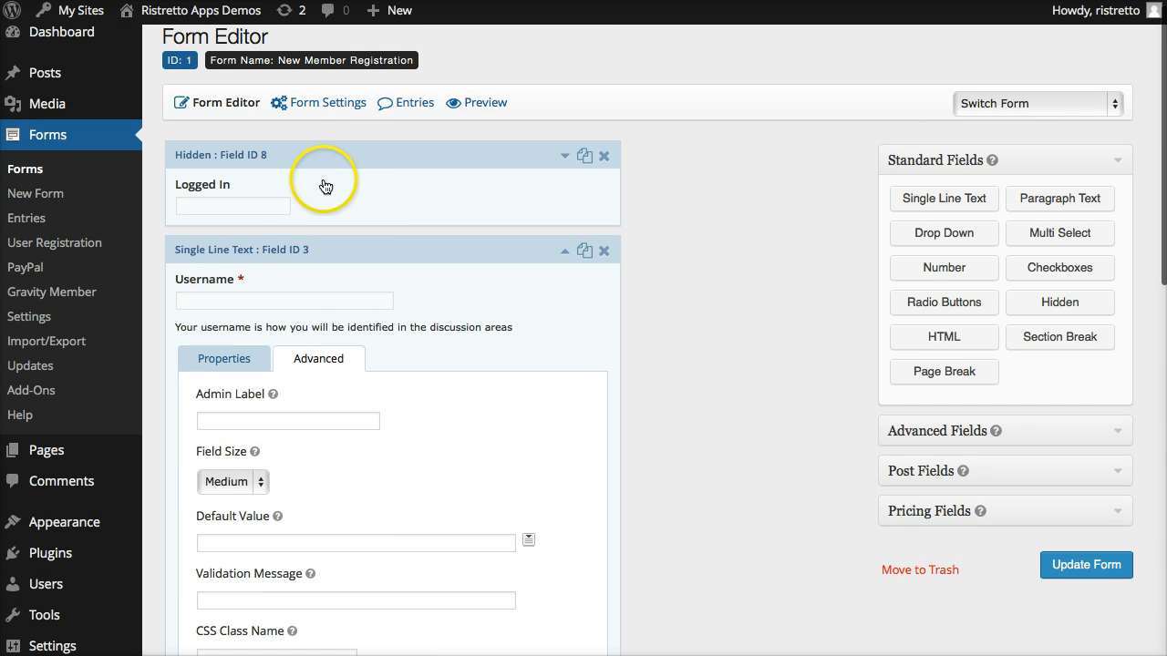
scroll(433, 289, down, 8)
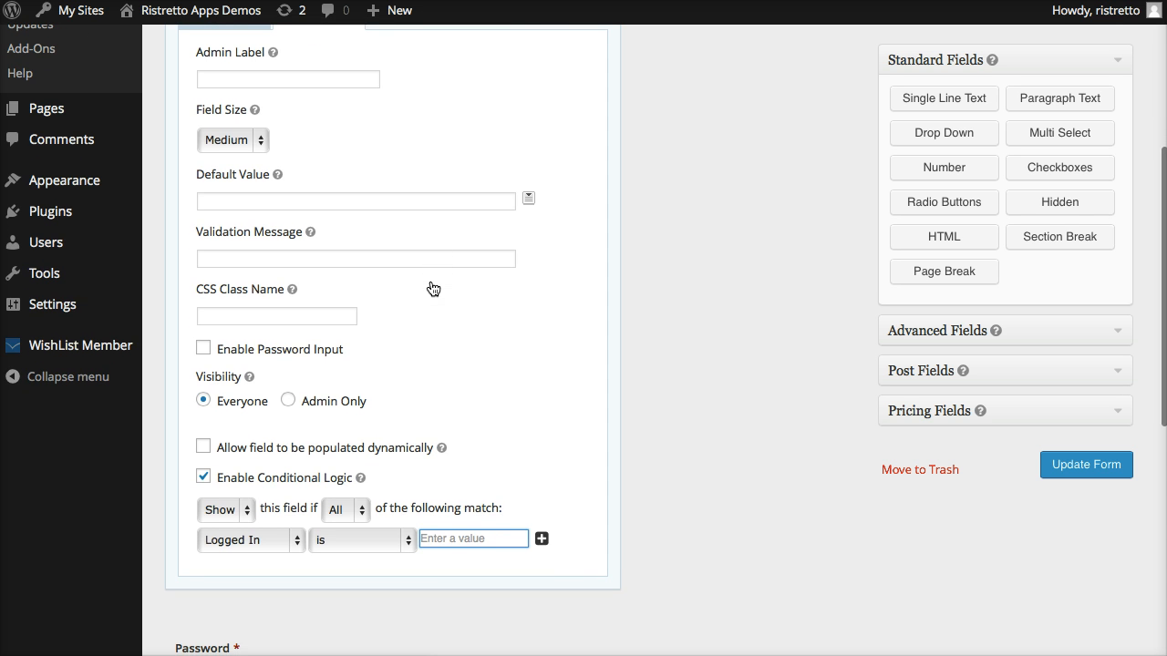
scroll(387, 357, up, 3)
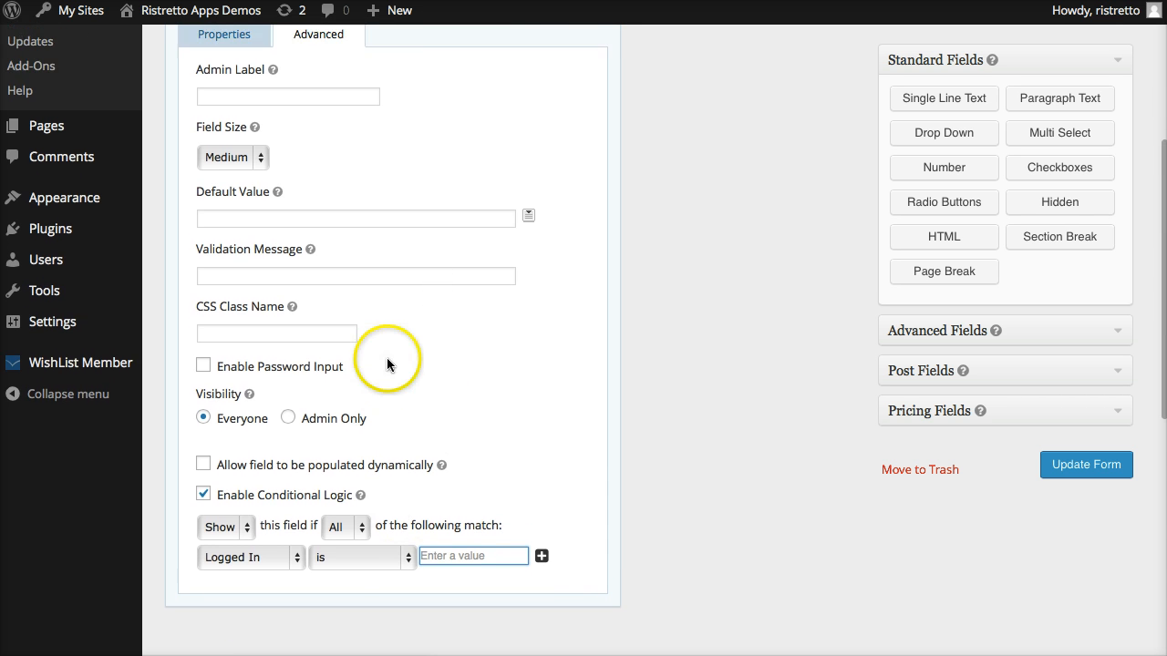
scroll(307, 174, up, 1)
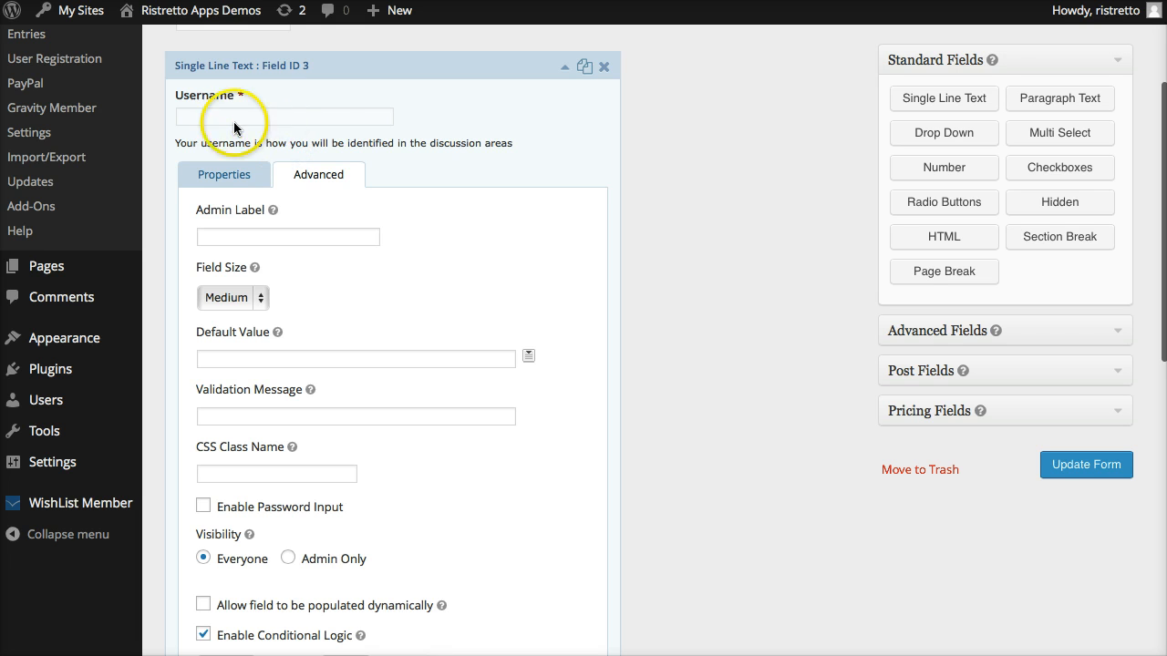
click(383, 71)
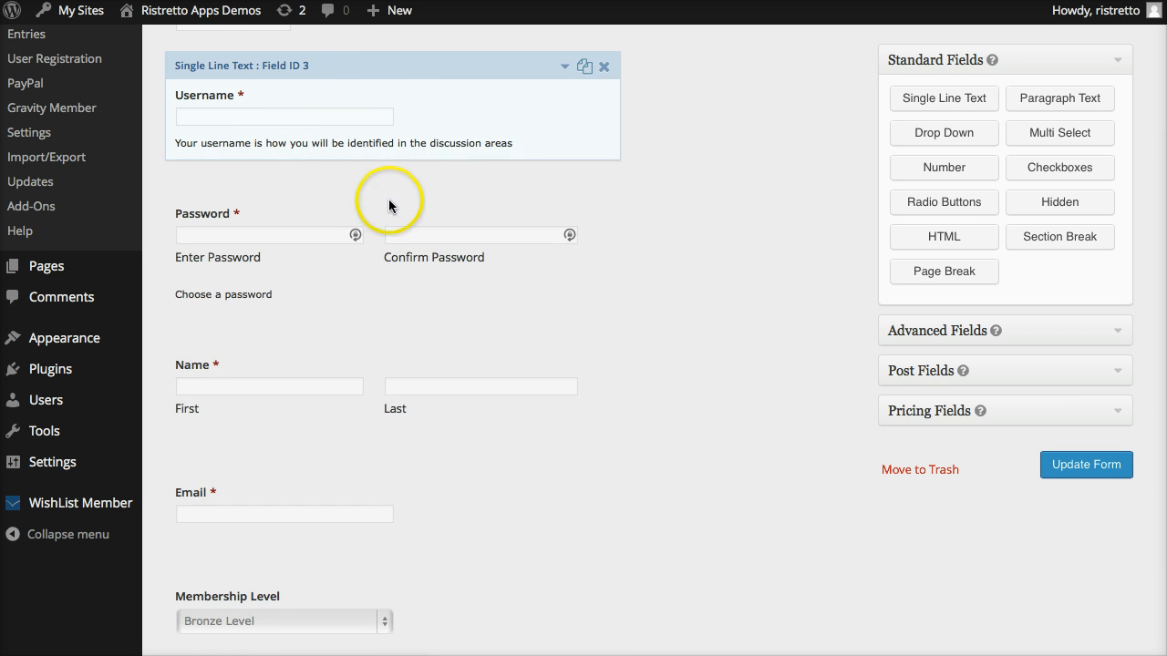
Enable conditional logic on the Password field, showing it if Logged In is an empty value.
click(429, 187)
click(318, 326)
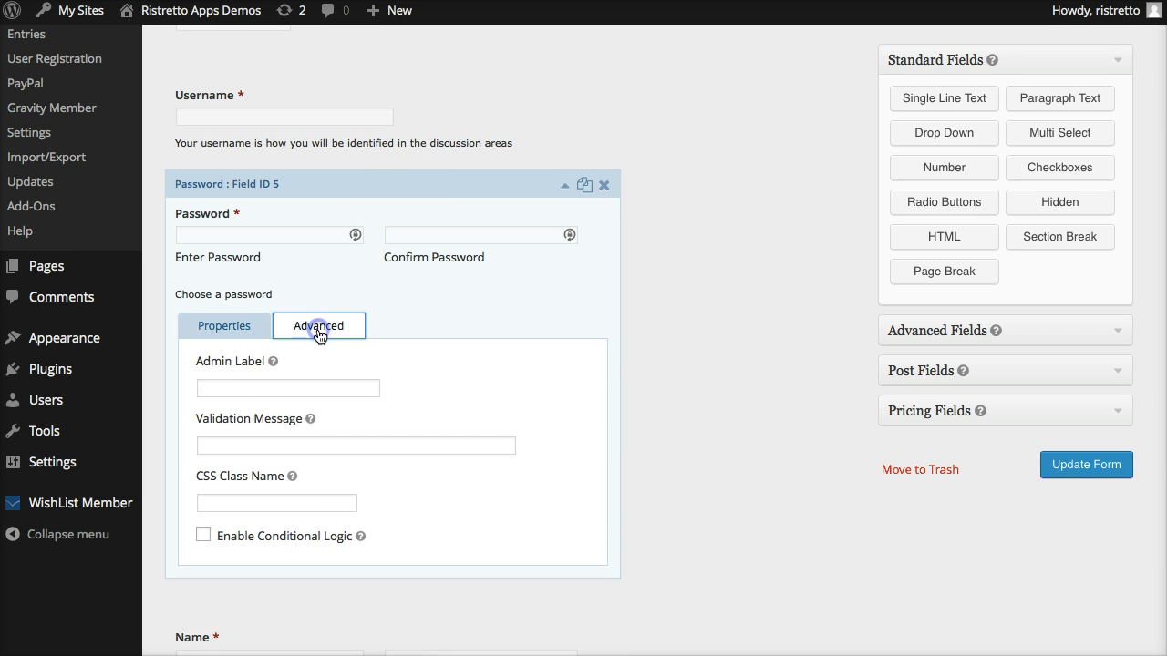
scroll(301, 392, down, 4)
click(302, 402)
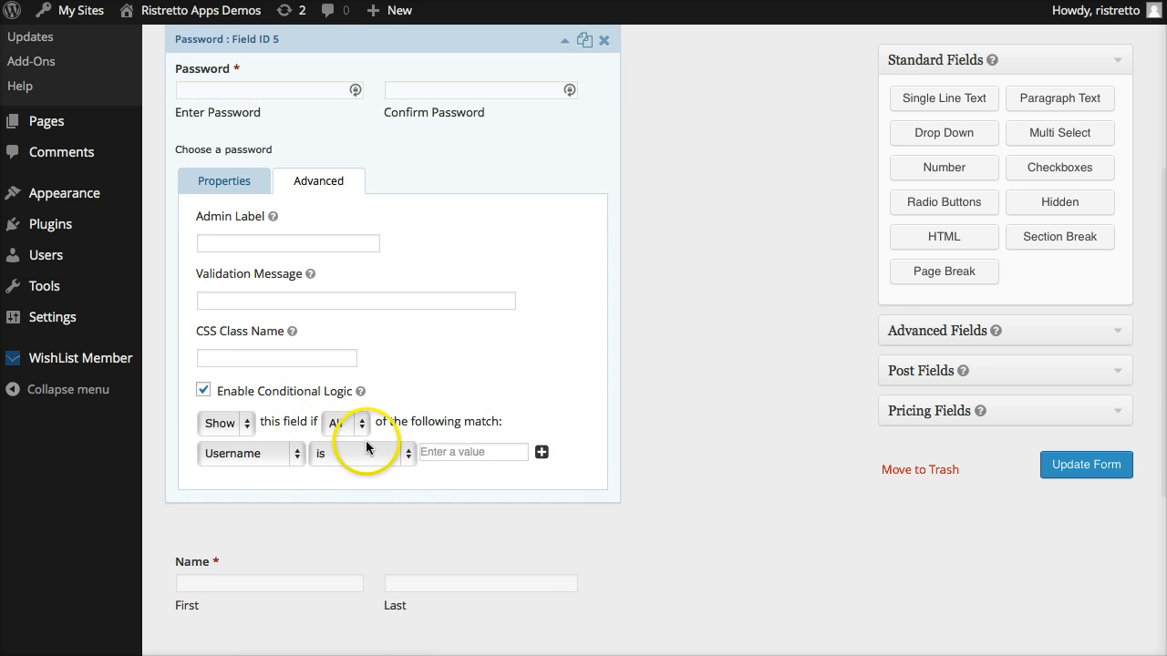
click(236, 454)
click(235, 513)
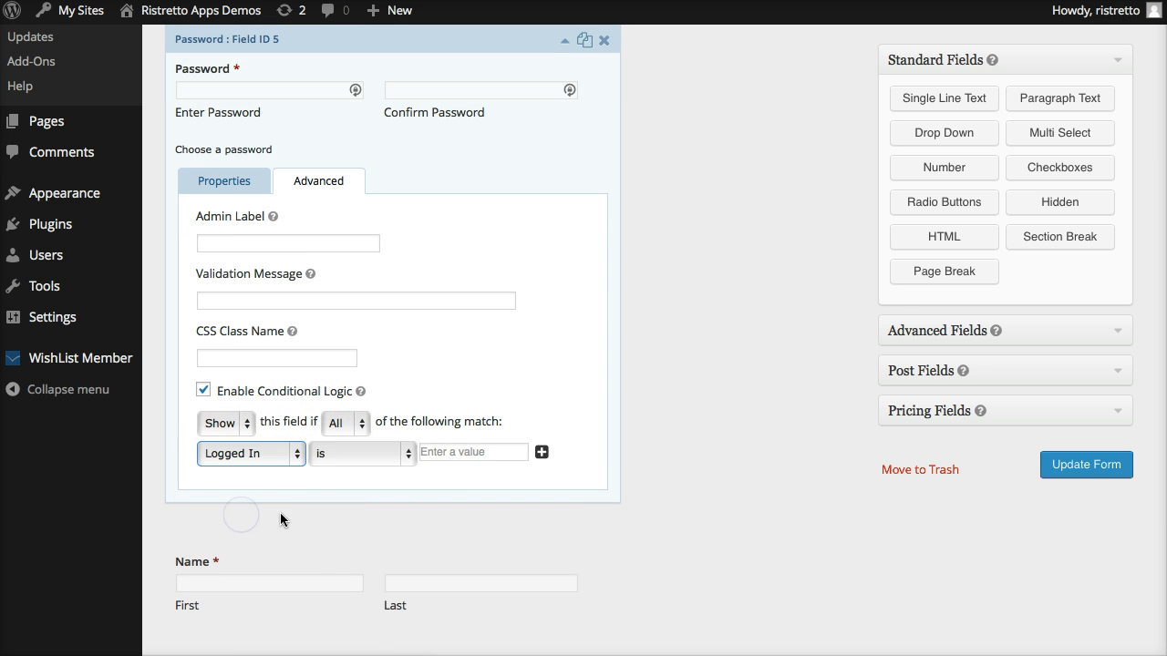
Enable conditional logic on the Name field, showing it if Logged In is an empty value.
click(307, 540)
scroll(305, 529, down, 5)
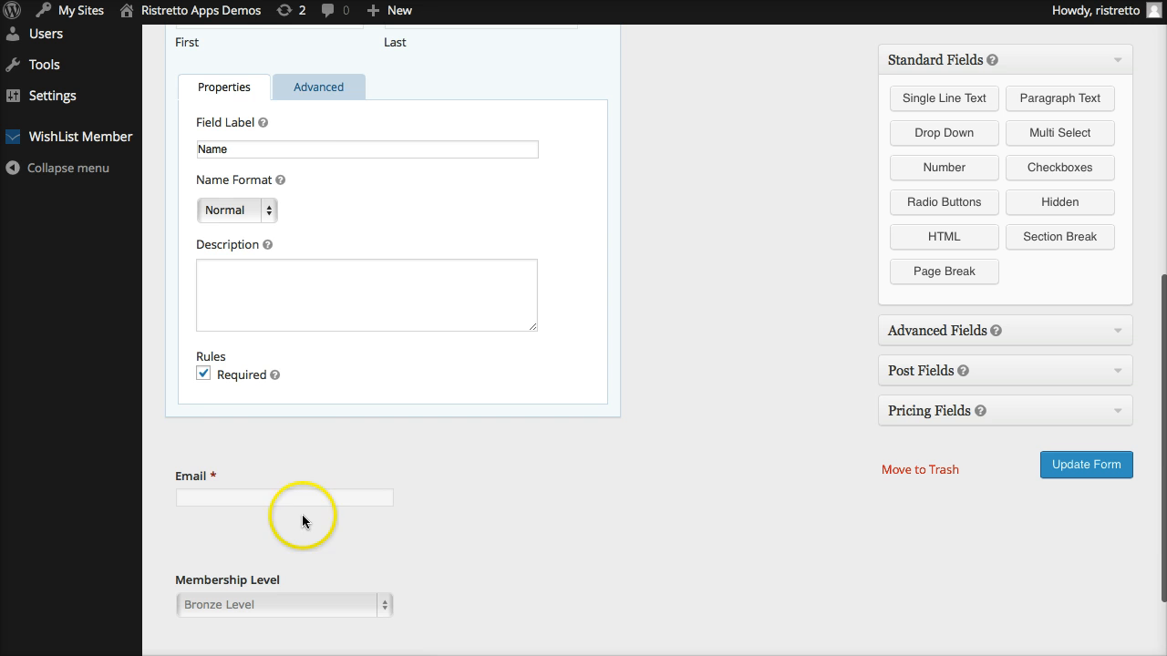
click(310, 95)
scroll(265, 324, down, 1)
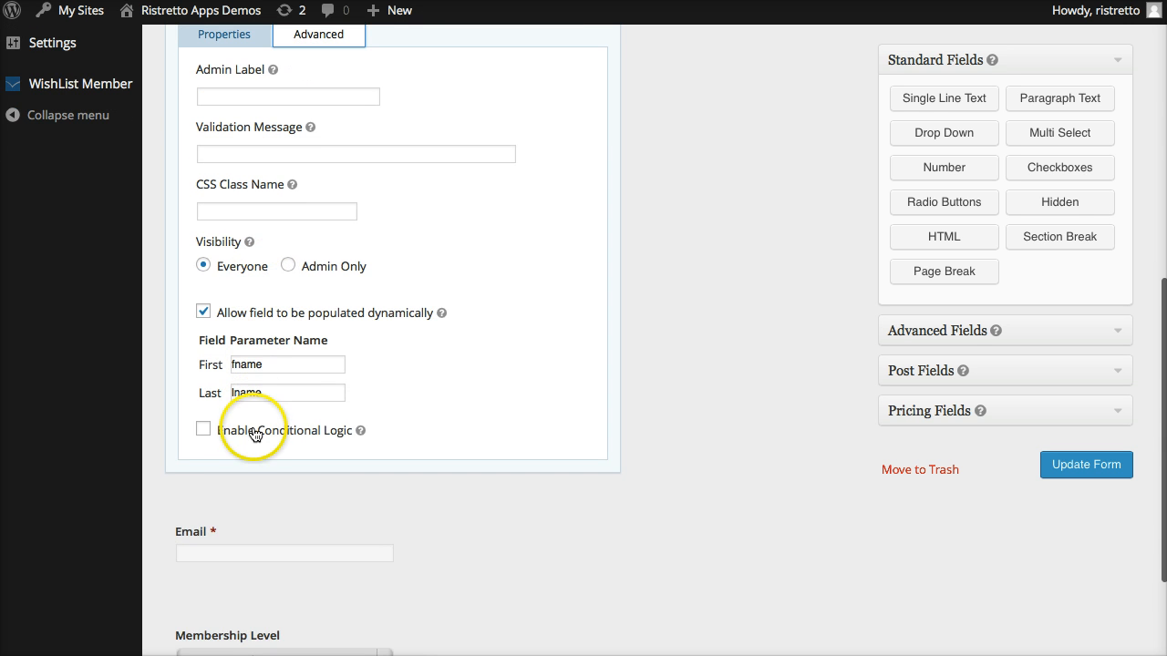
click(247, 430)
click(264, 492)
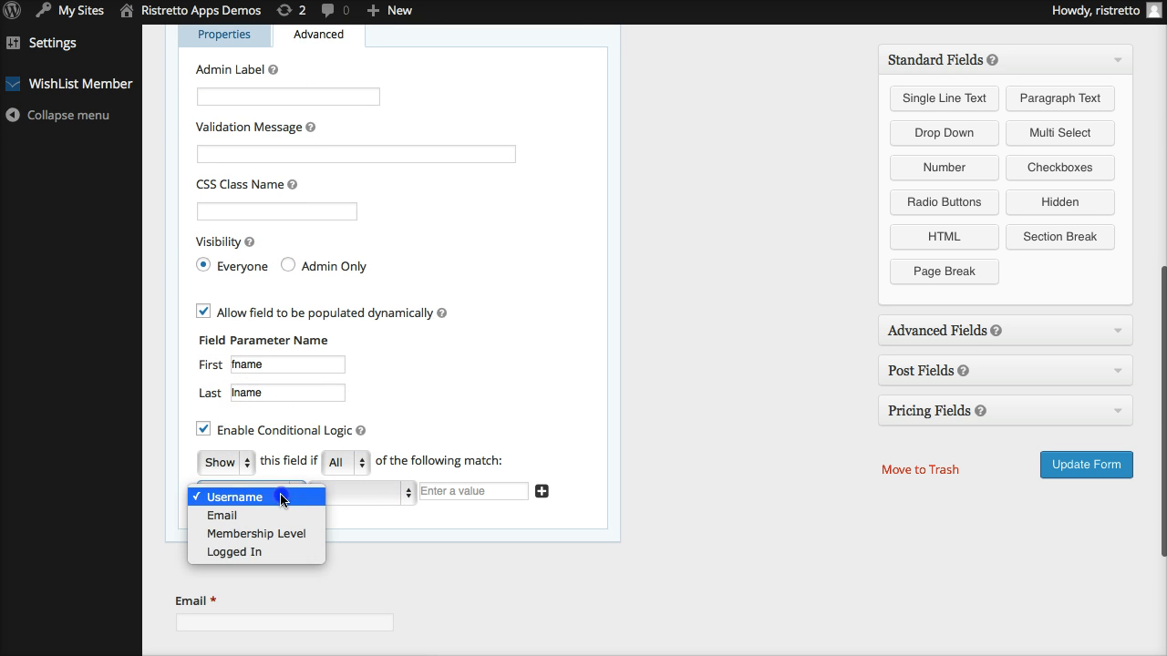
click(270, 551)
Enable conditional logic on the Email field, showing it if Logged In is an empty value, and close its settings.
scroll(271, 551, down, 3)
click(263, 426)
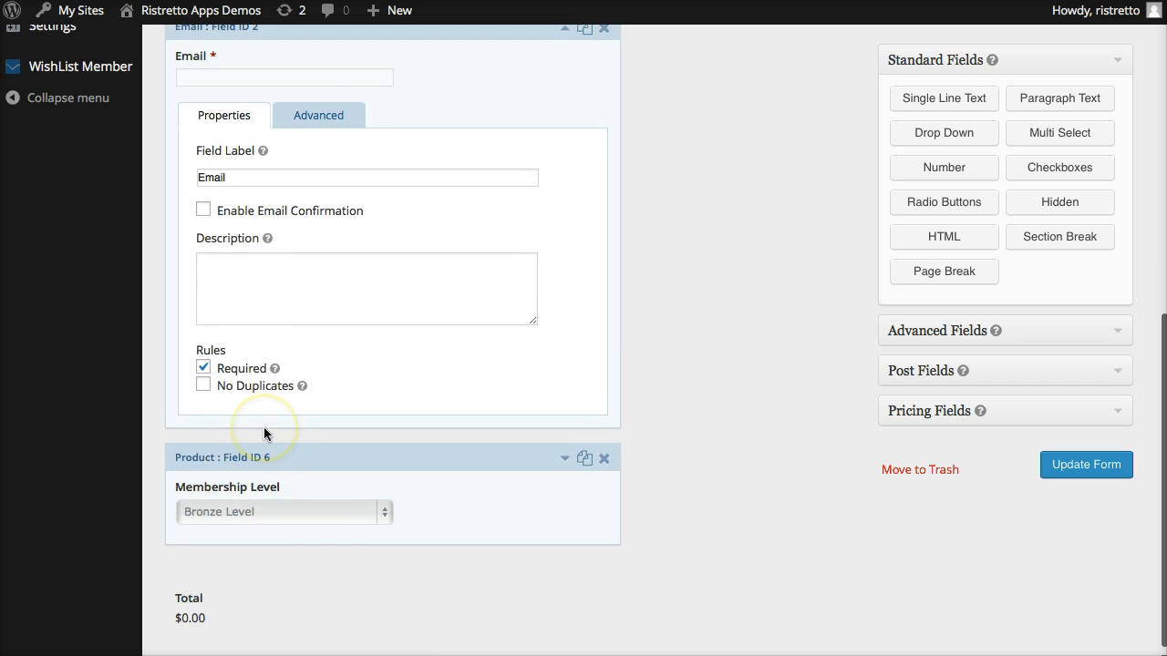
click(315, 120)
scroll(271, 456, down, 2)
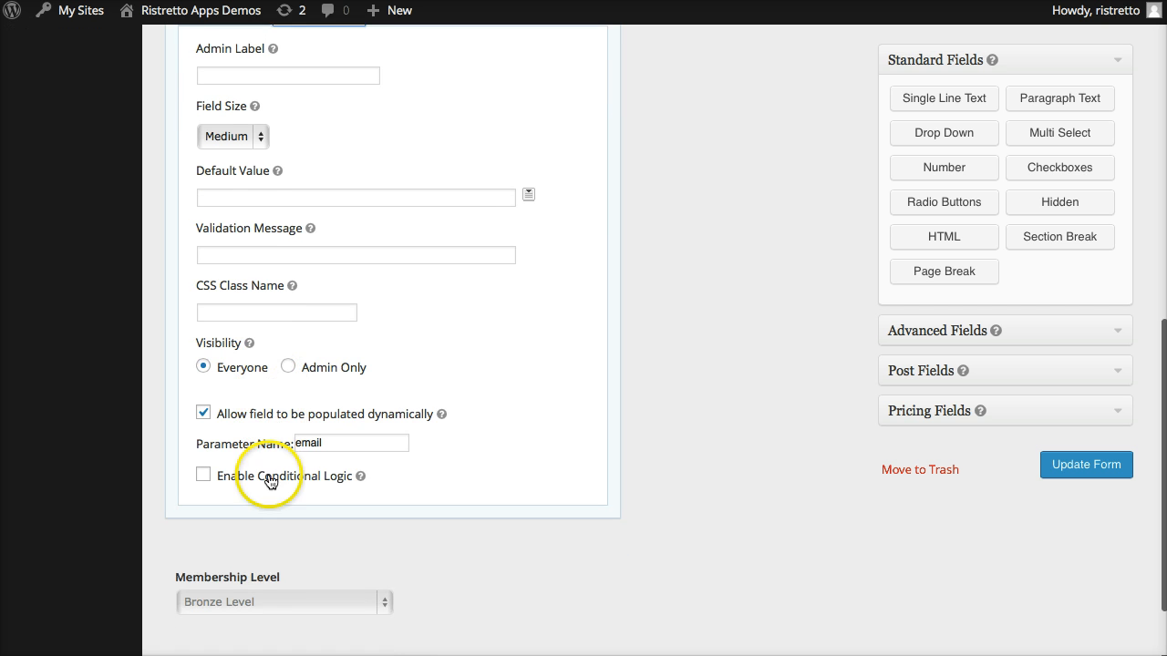
click(270, 475)
click(260, 536)
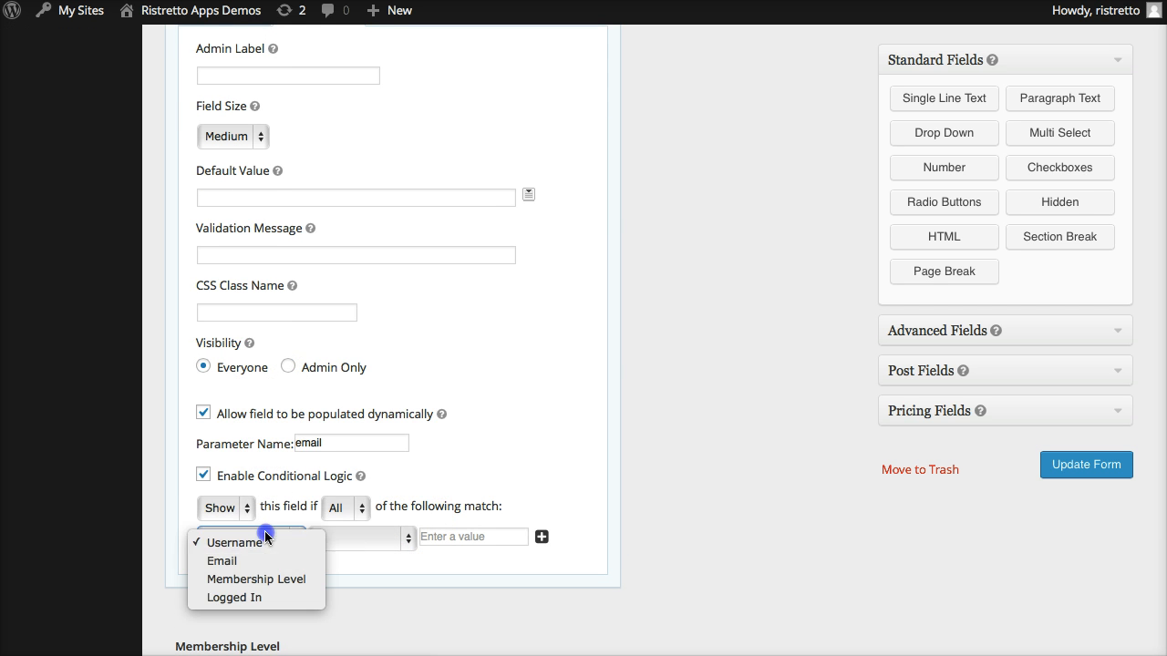
click(264, 596)
scroll(493, 383, up, 3)
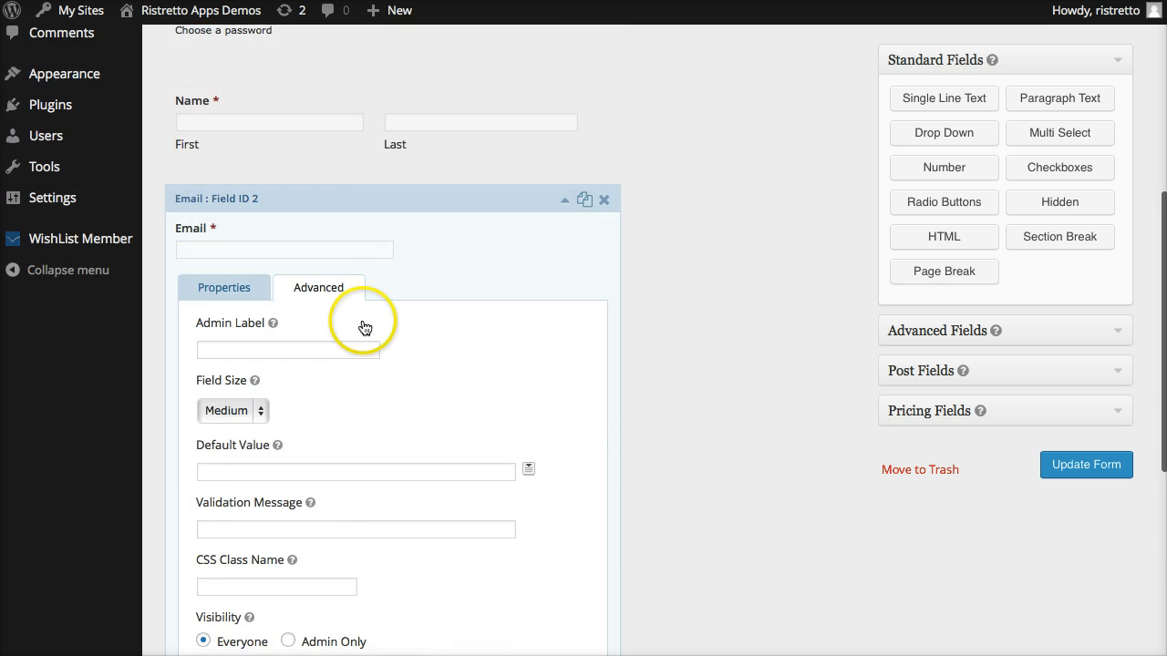
click(358, 208)
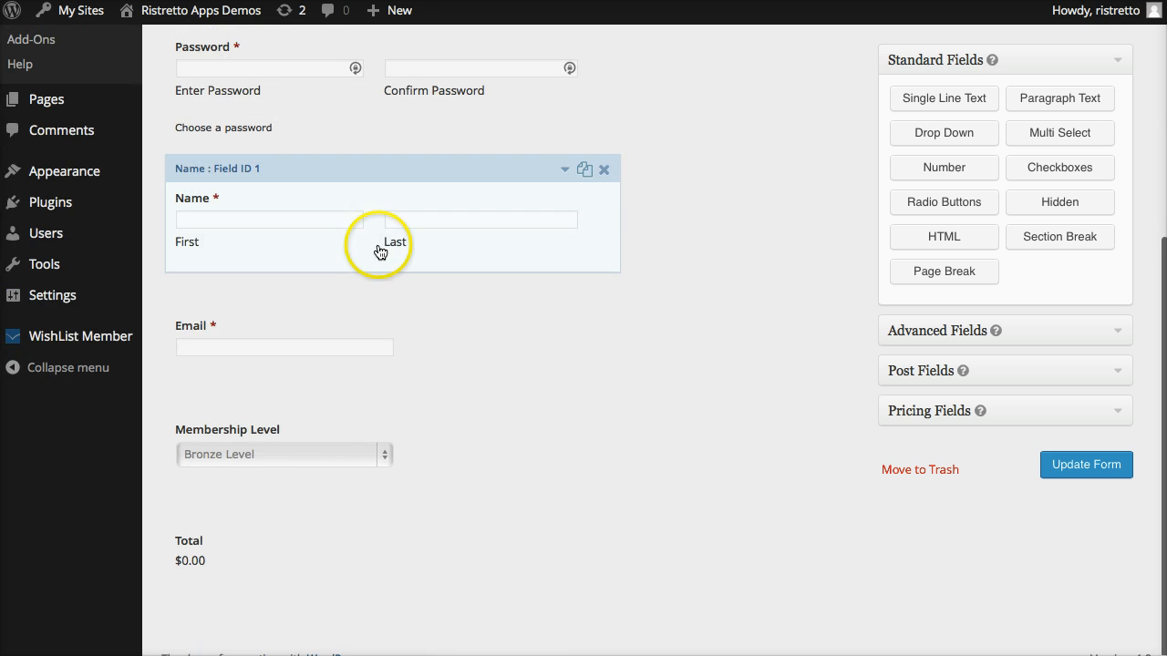
scroll(380, 253, up, 5)
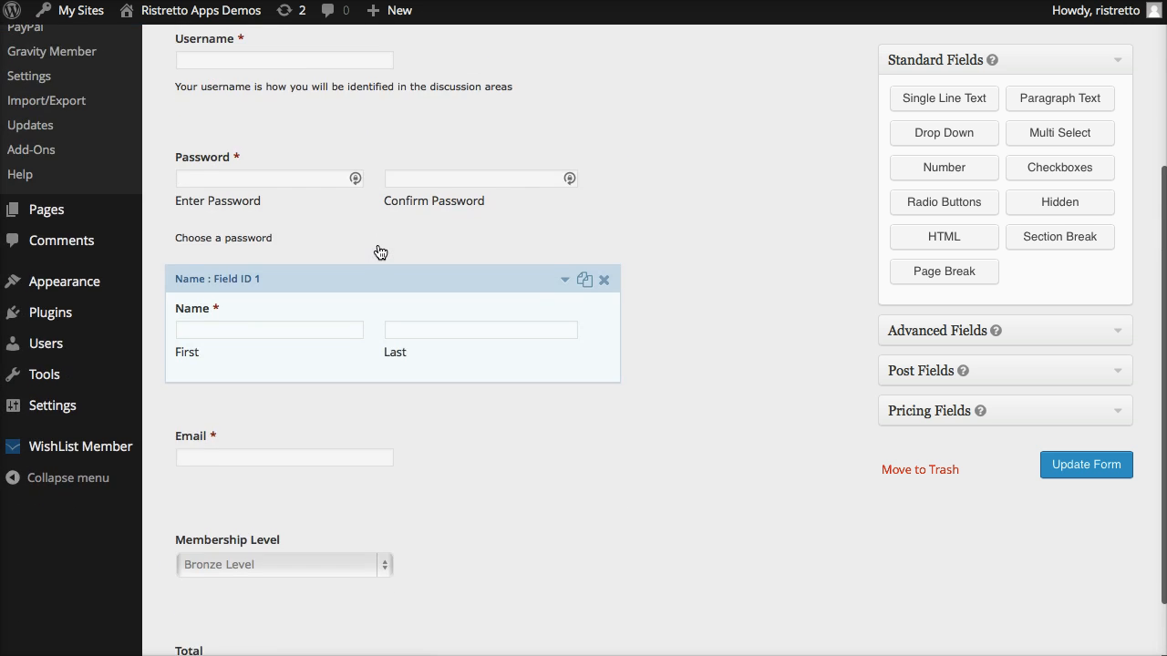
Review the form's fields from Logged In to Total and save the updated New Member Registration form.
click(312, 203)
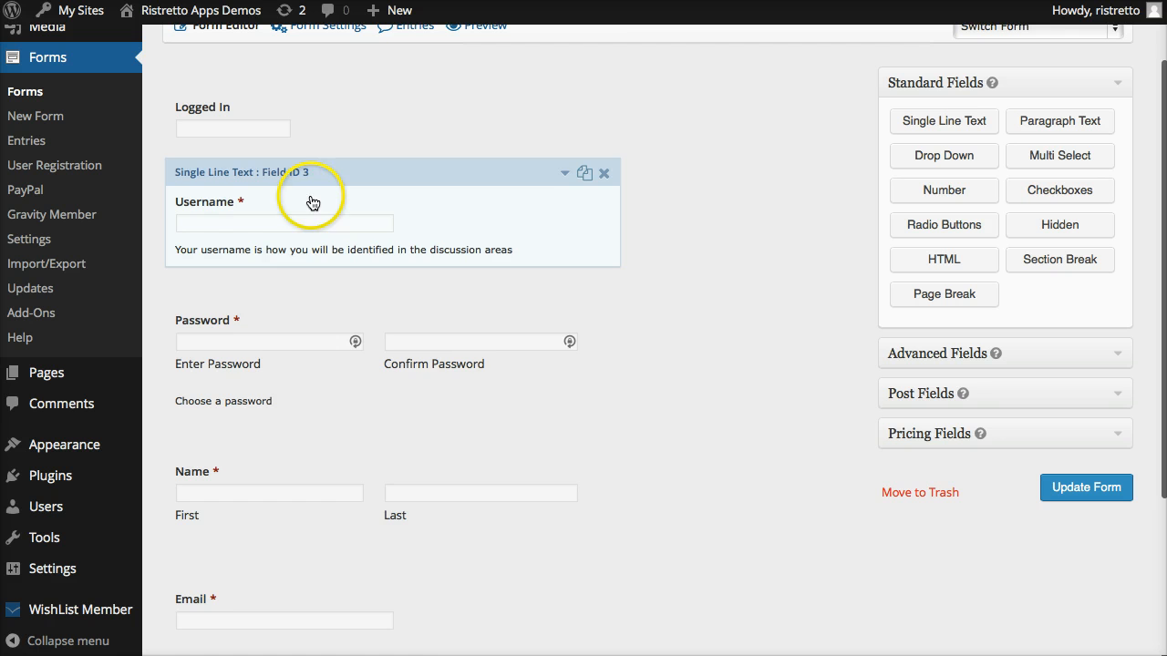
click(294, 299)
click(360, 246)
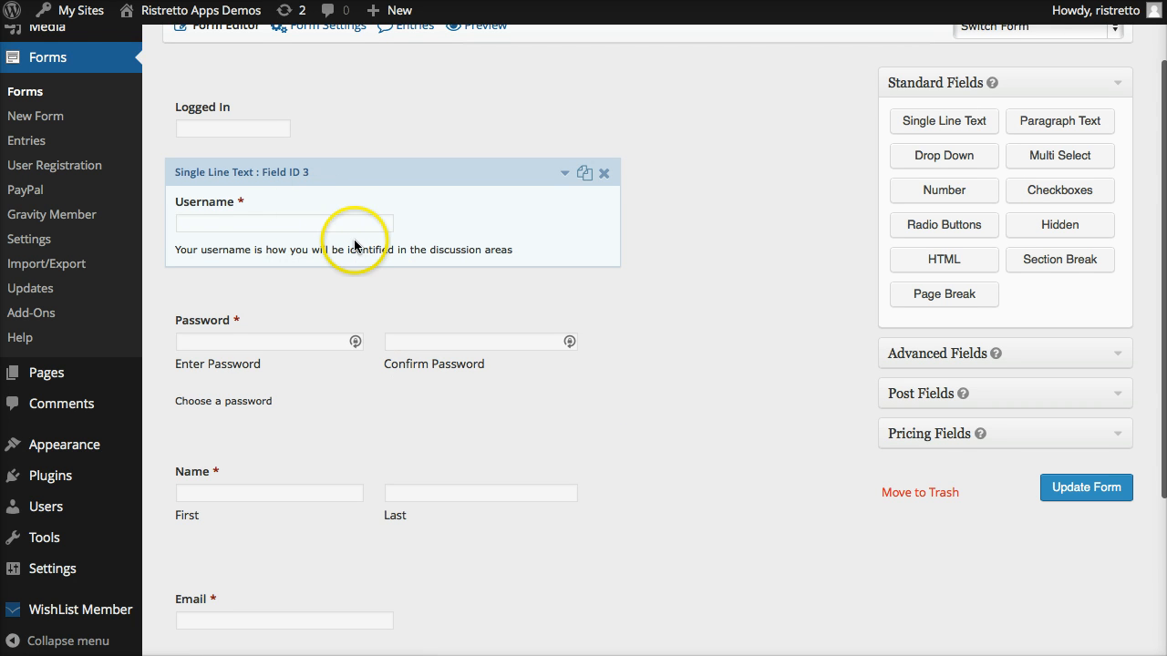
scroll(354, 241, down, 1)
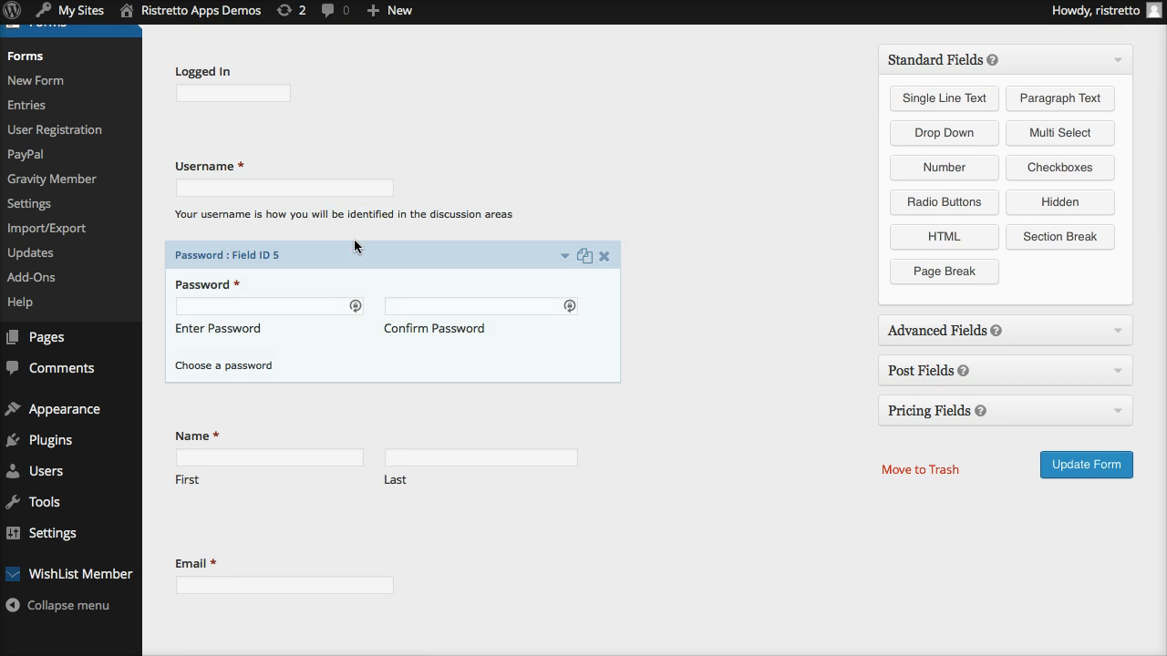
click(307, 157)
click(372, 273)
scroll(370, 274, down, 2)
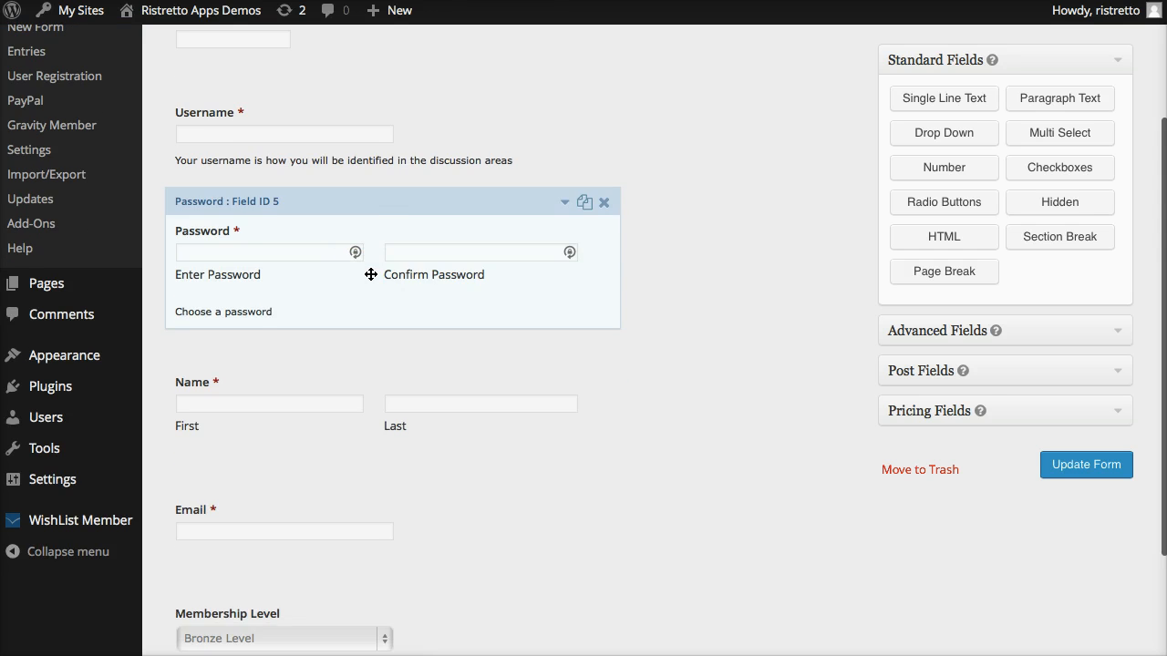
scroll(370, 275, down, 5)
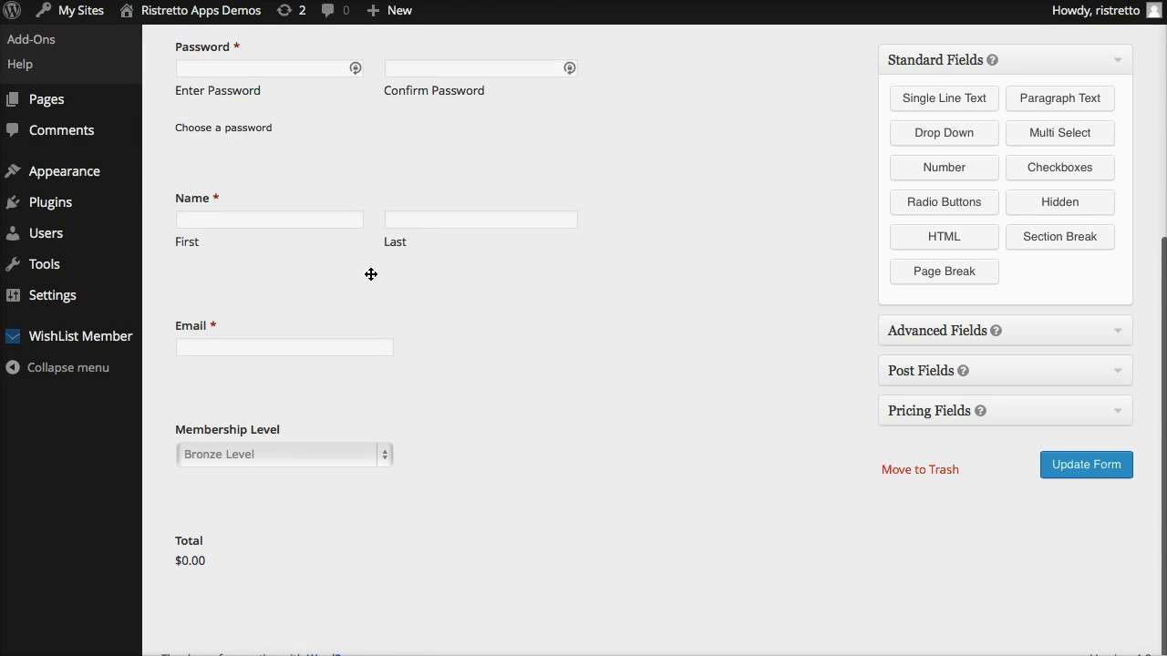
scroll(495, 307, up, 1)
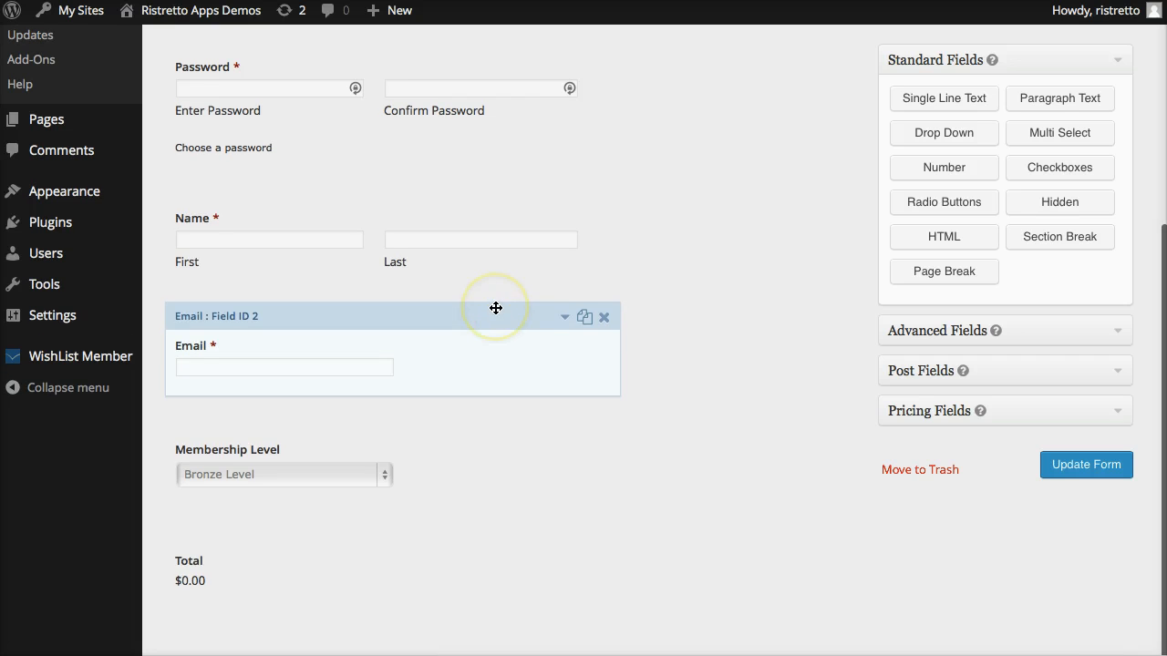
click(1075, 475)
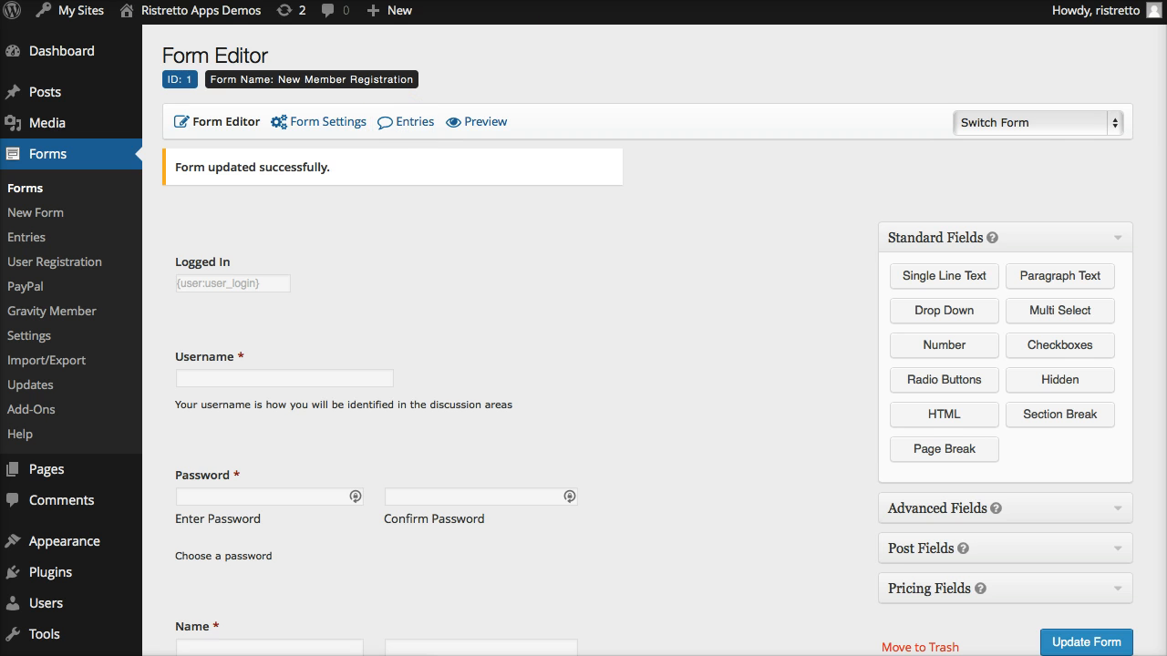
Open the Ristretto Apps Demos site in a new browser tab and go to its Gravity Member page.
right_click(173, 10)
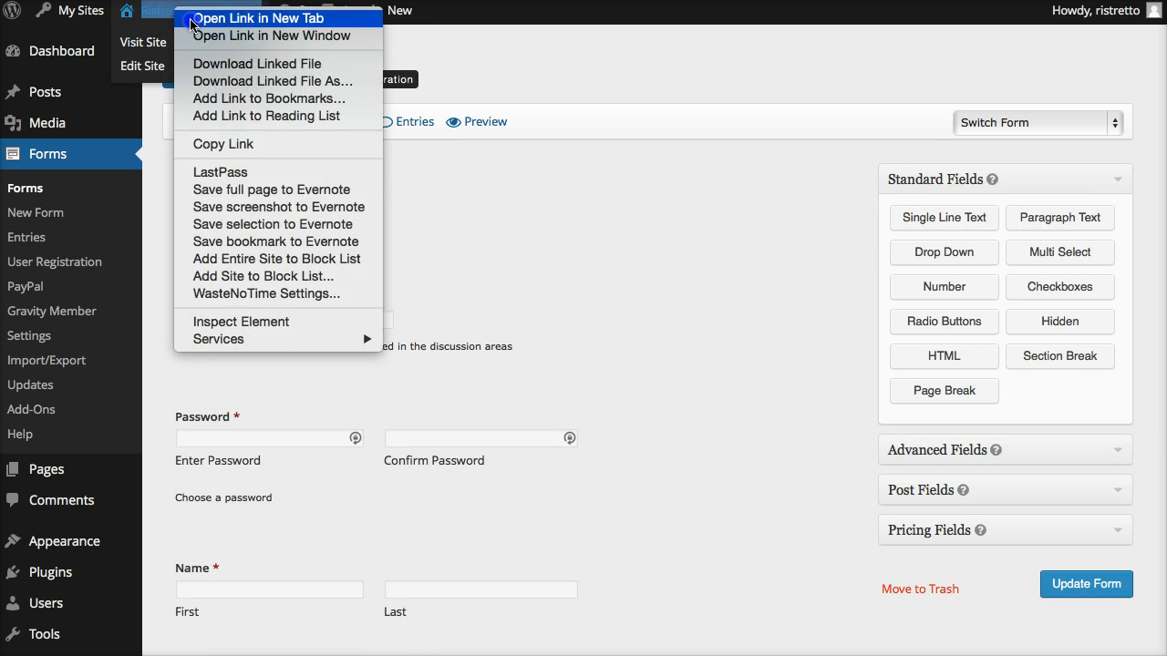
click(228, 15)
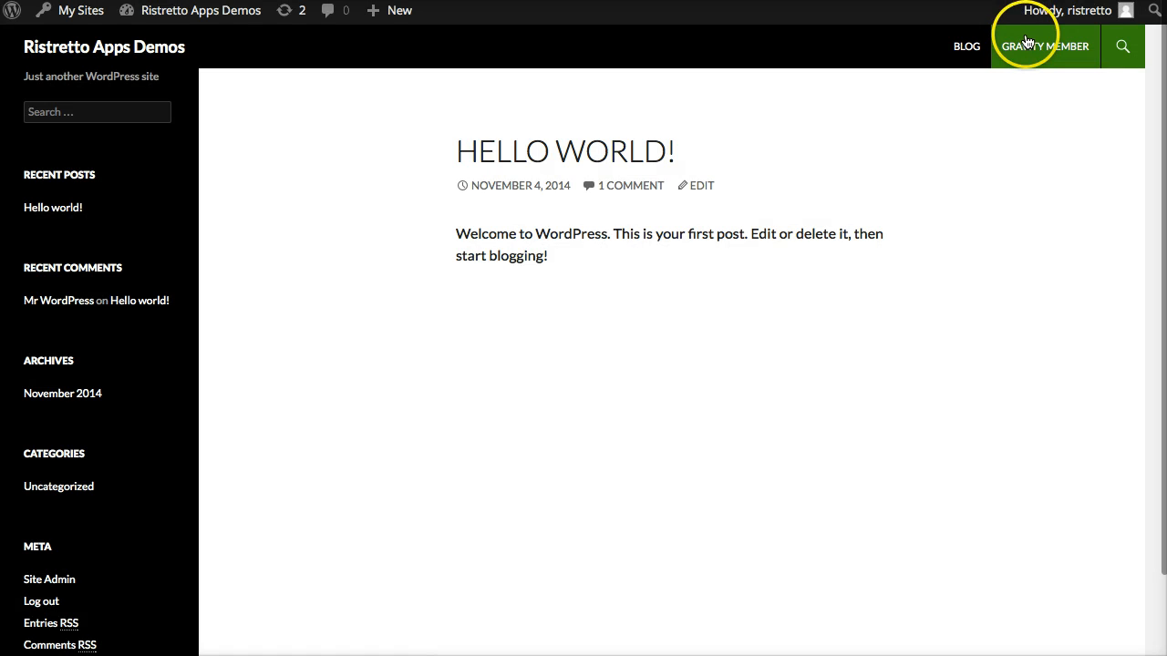
click(1046, 44)
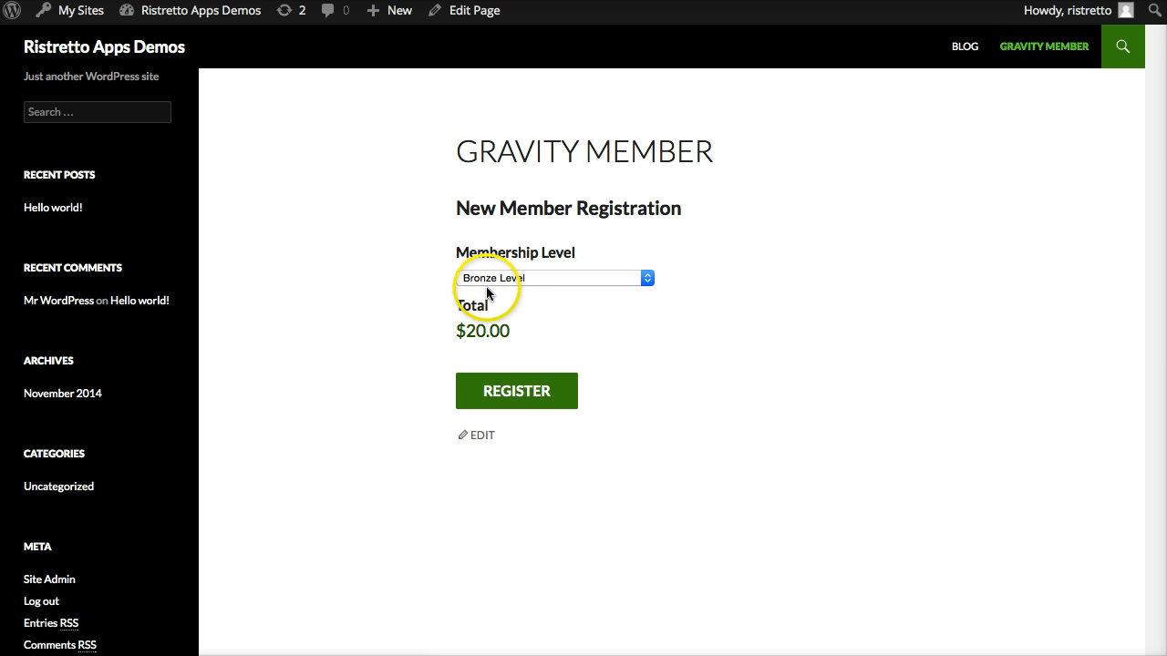
Test the Membership Level choices on the registration form by selecting Gold Level, Silver Level and finally Ultimate Level.
click(575, 278)
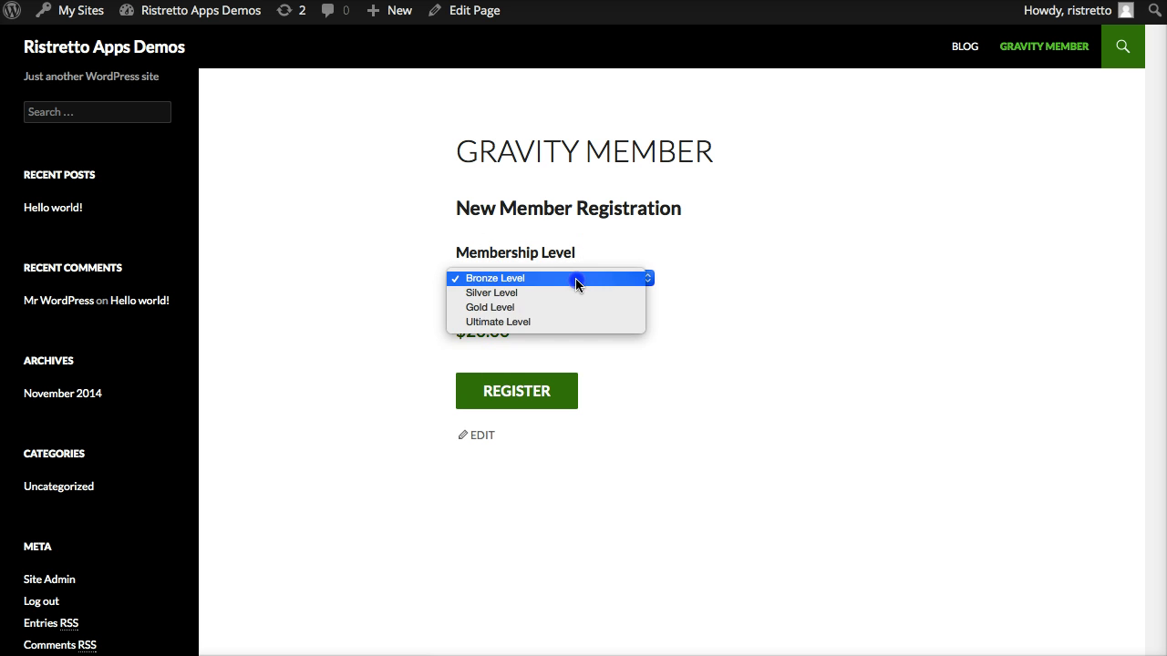
click(575, 304)
click(570, 273)
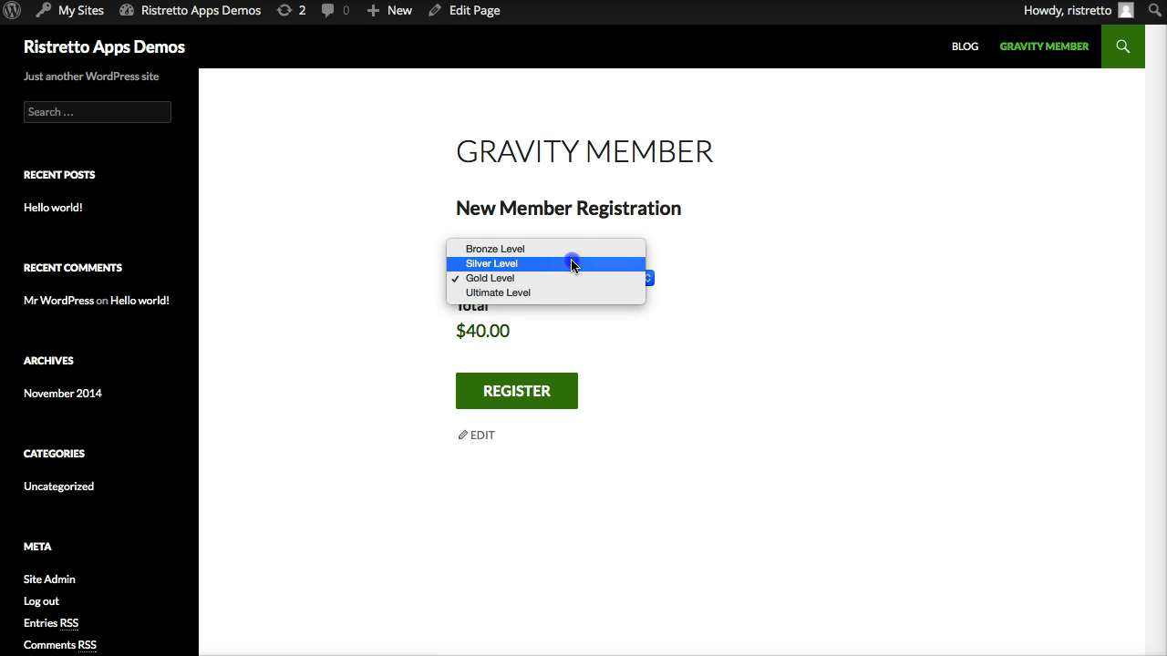
click(570, 264)
click(570, 277)
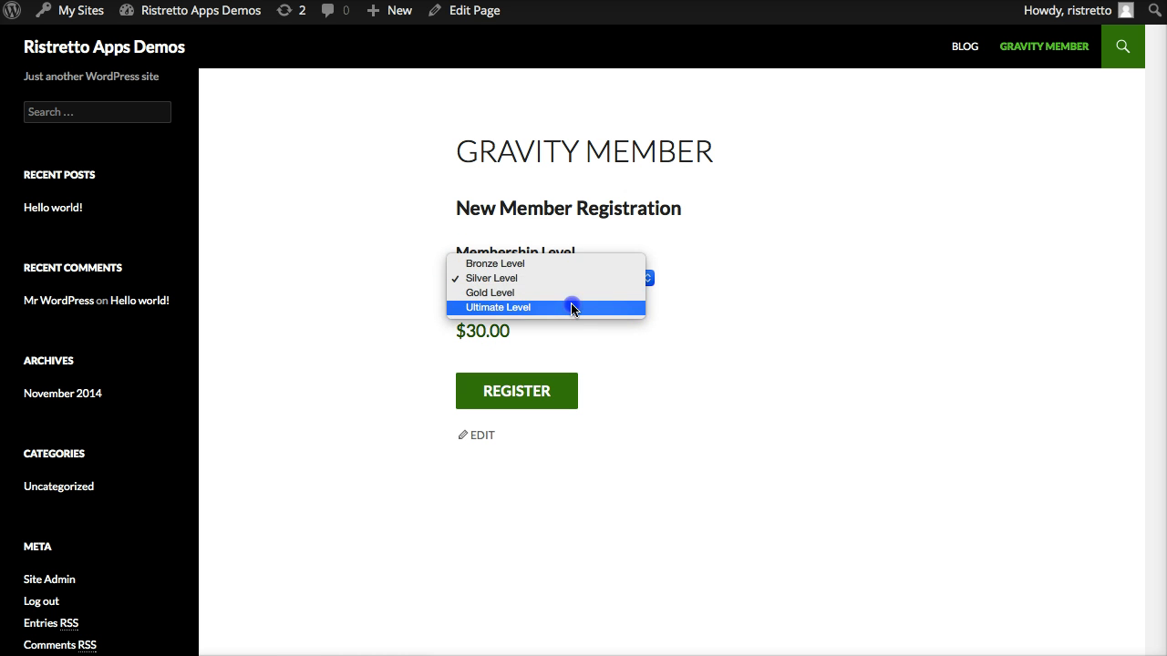
click(572, 307)
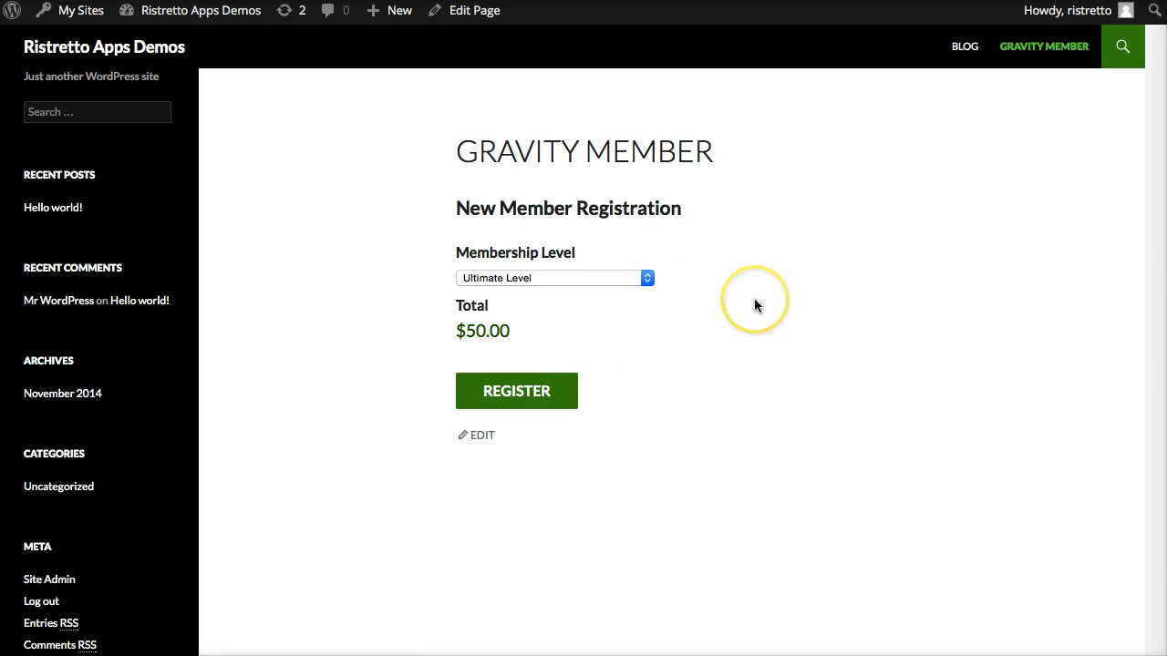
scroll(756, 299, up, 1)
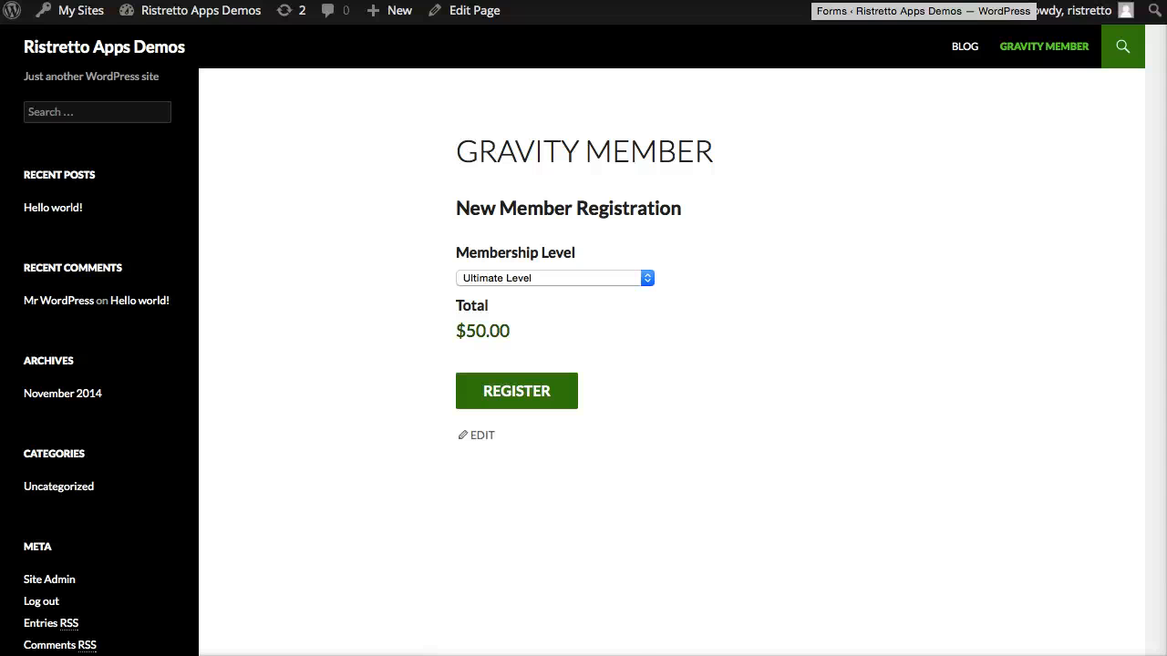
Return to the form editor and look over the fields of the New Member Registration form.
click(809, 1)
scroll(559, 214, down, 4)
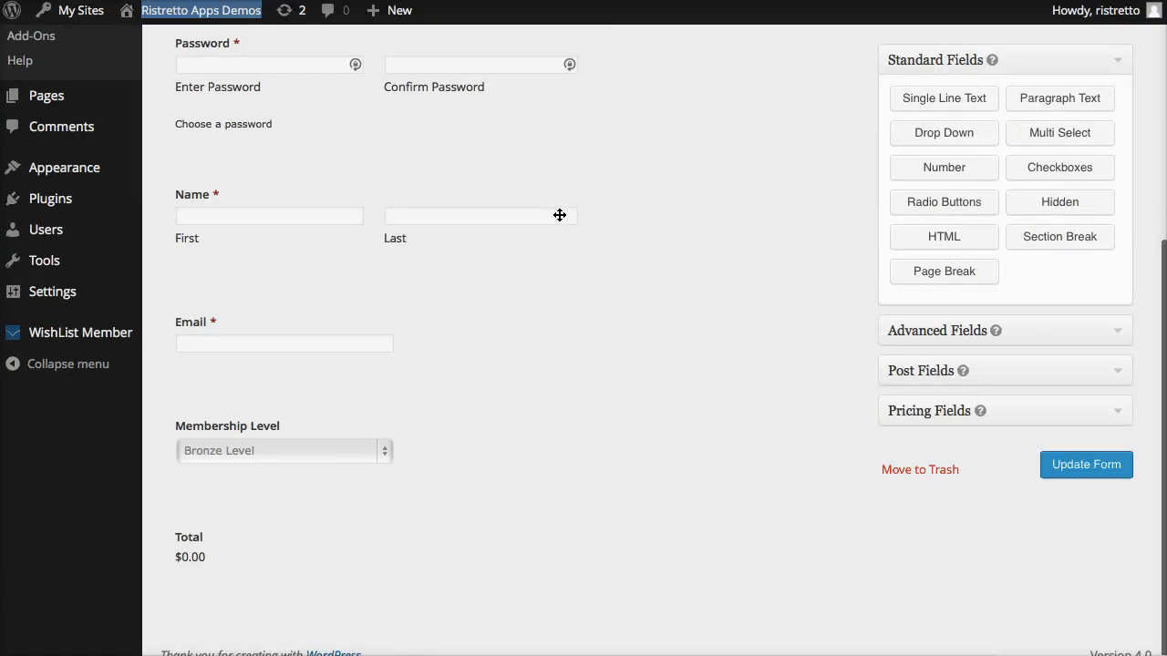
scroll(558, 214, up, 4)
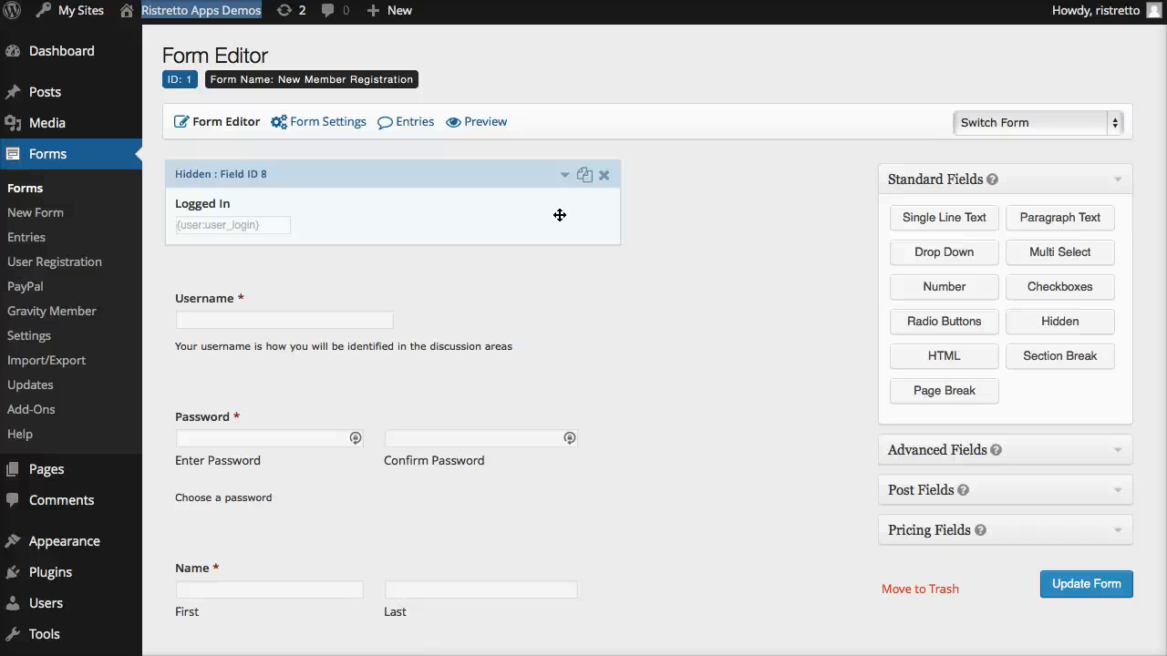
click(730, 324)
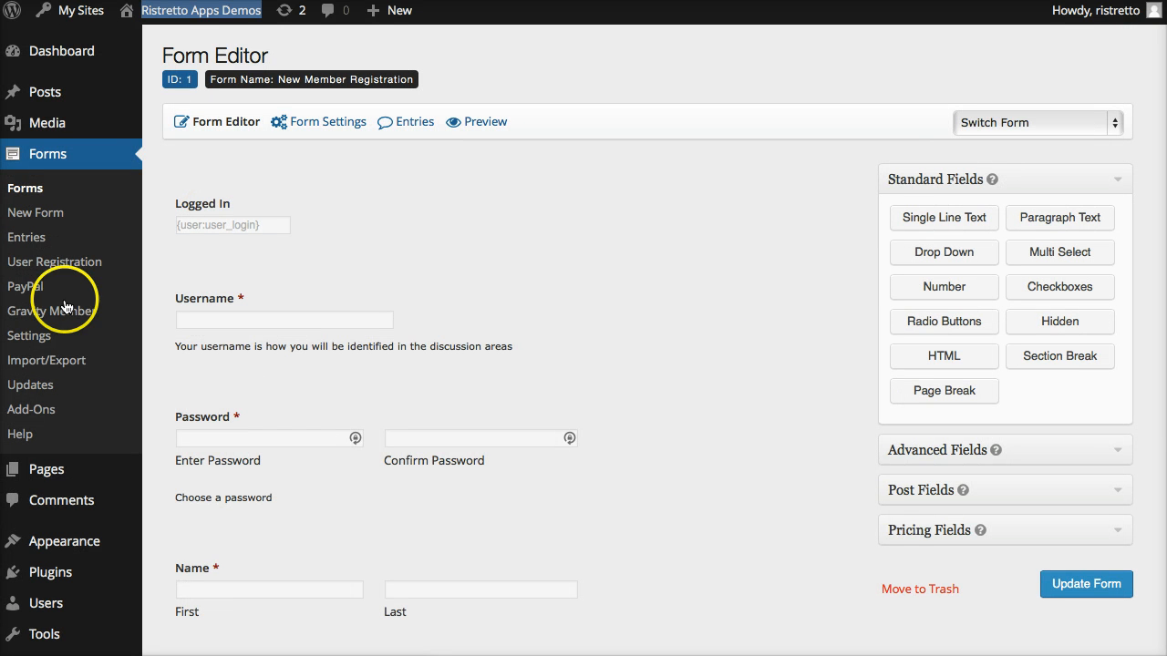
Open the Gravity Member page for editing and insert an empty line above its gravityform shortcode.
mouse_move(46, 470)
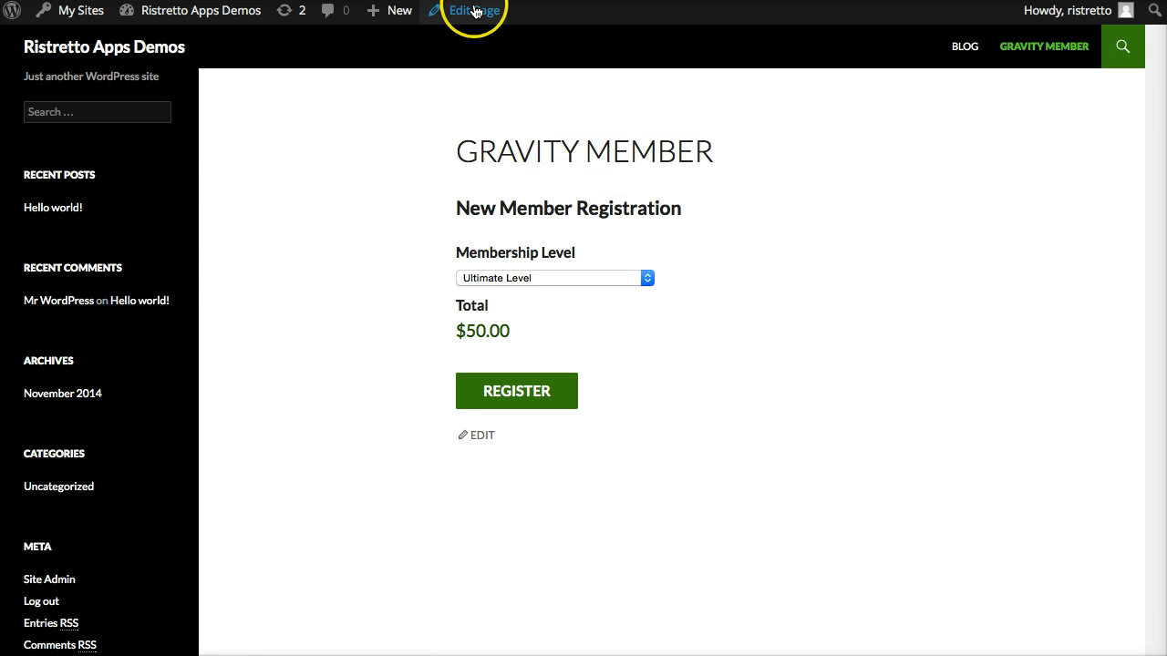
click(474, 11)
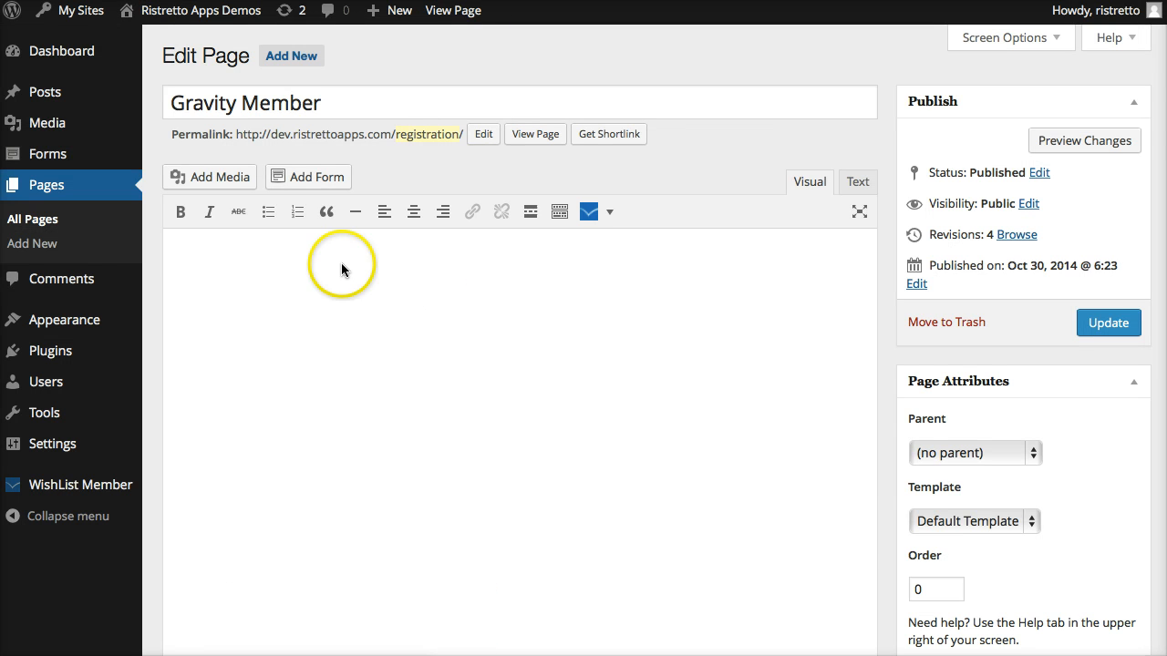
drag(299, 271, 175, 250)
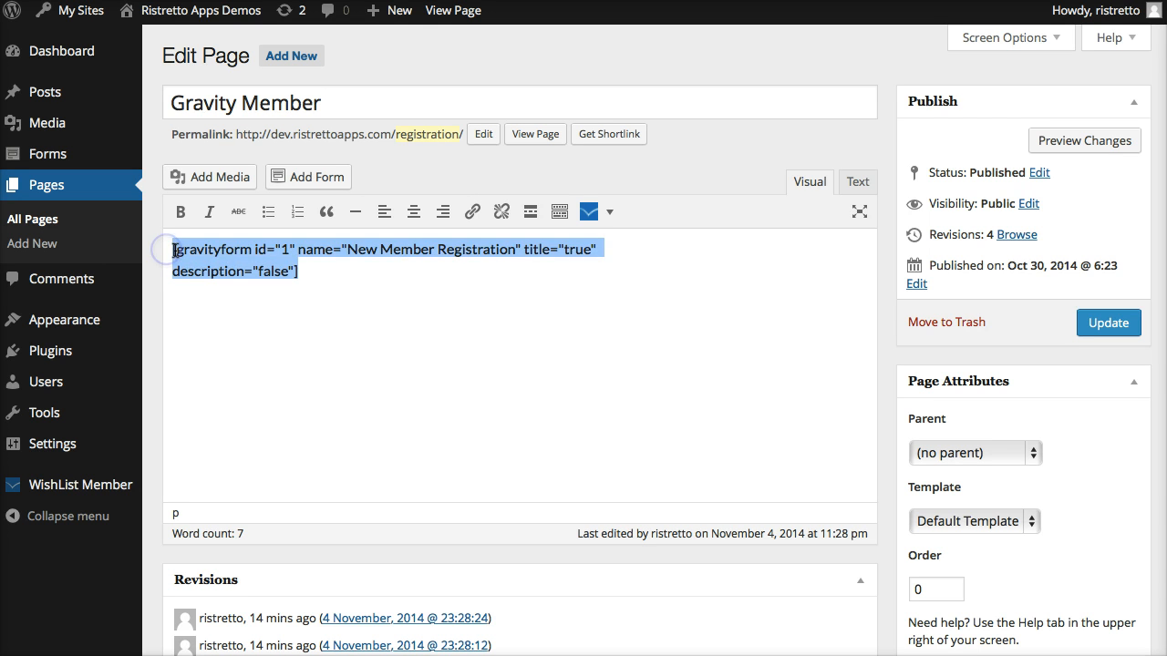
click(175, 250)
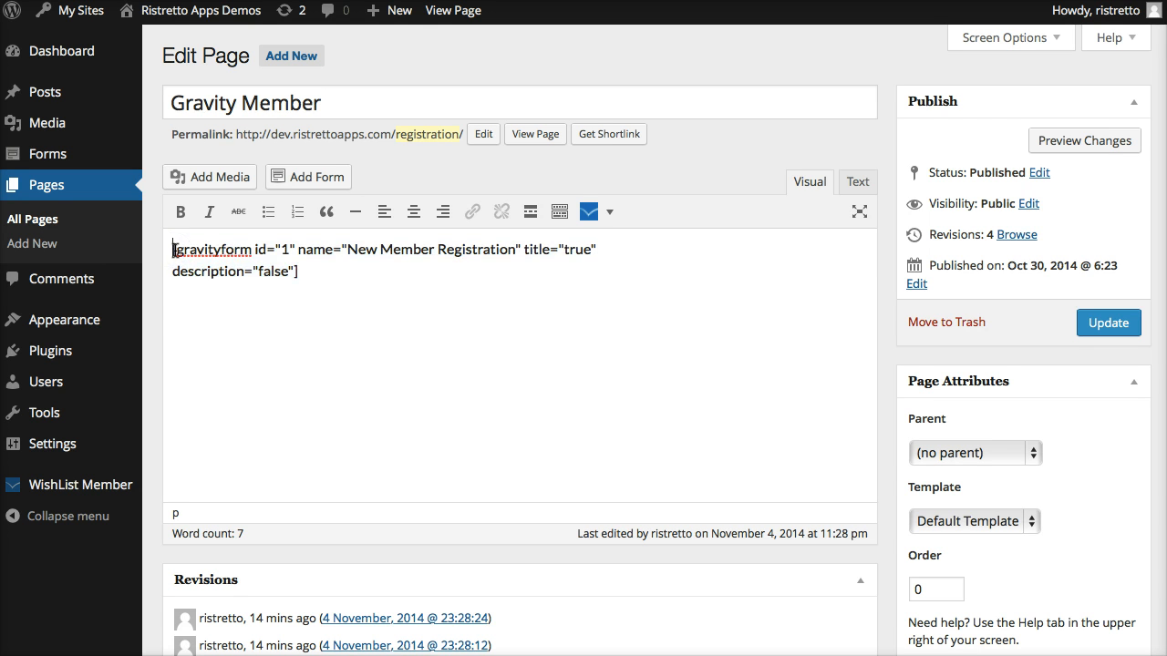
key(Return)
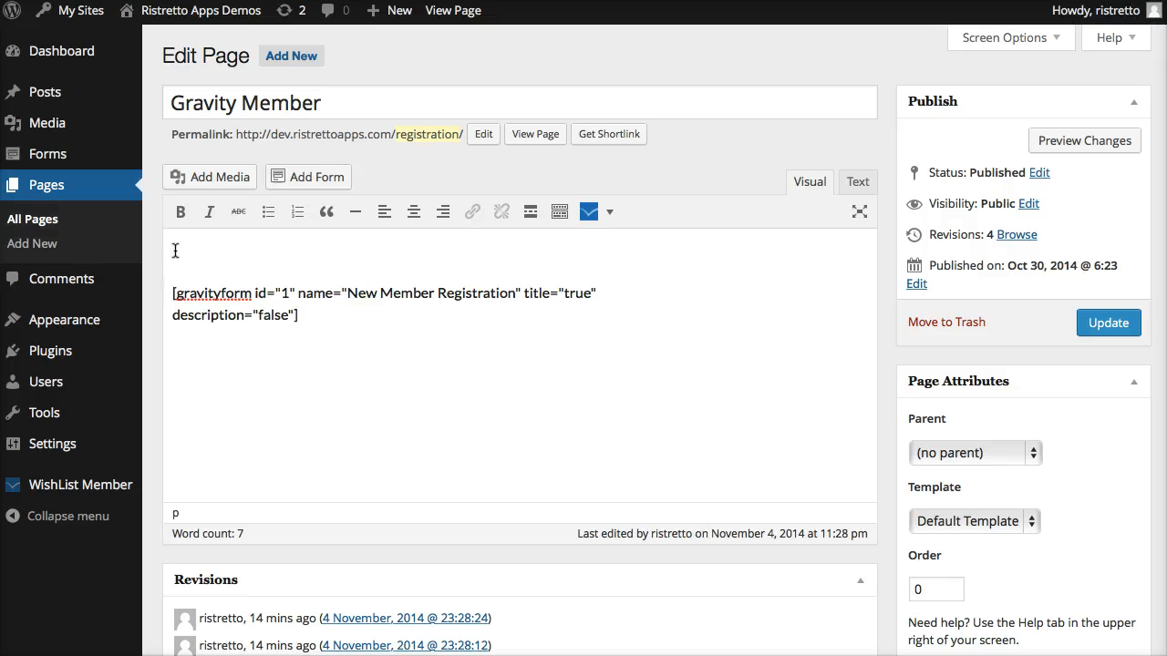
Add the shortcode [gm_loginform] above the gravityform shortcode and update the page.
click(175, 251)
text(gm_)
text( loginform)
text(])
drag(203, 252, 179, 252)
key(BackSpace)
text(gm_)
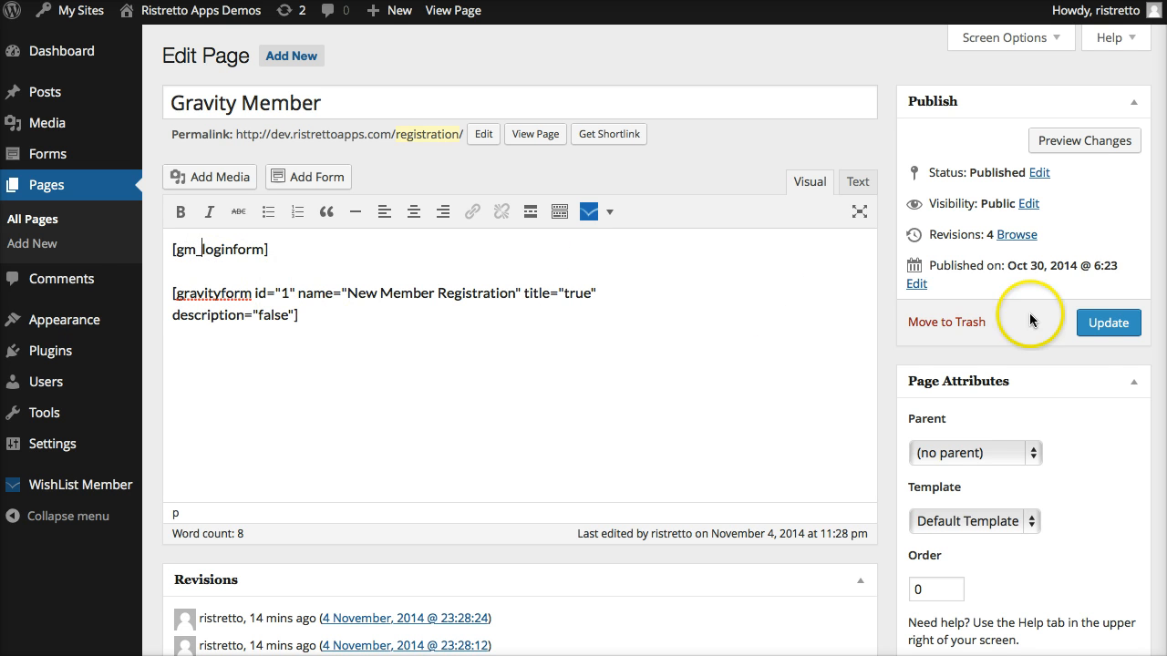
click(1108, 323)
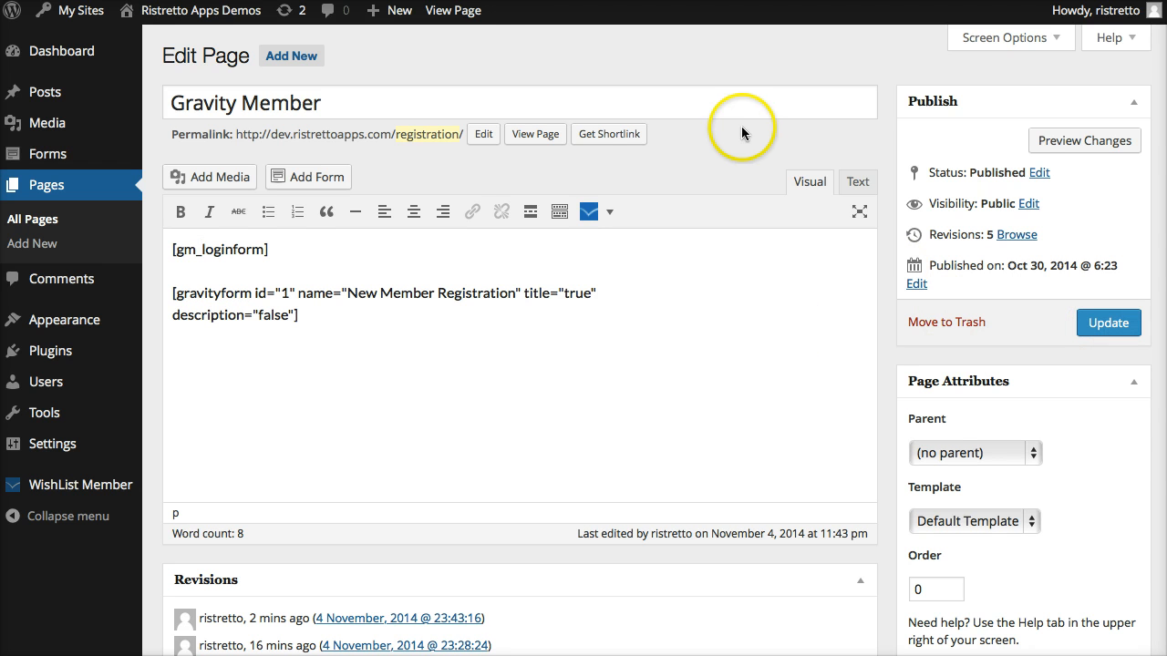
View the published Gravity Member page and examine the login message above the registration form while logged in.
click(454, 11)
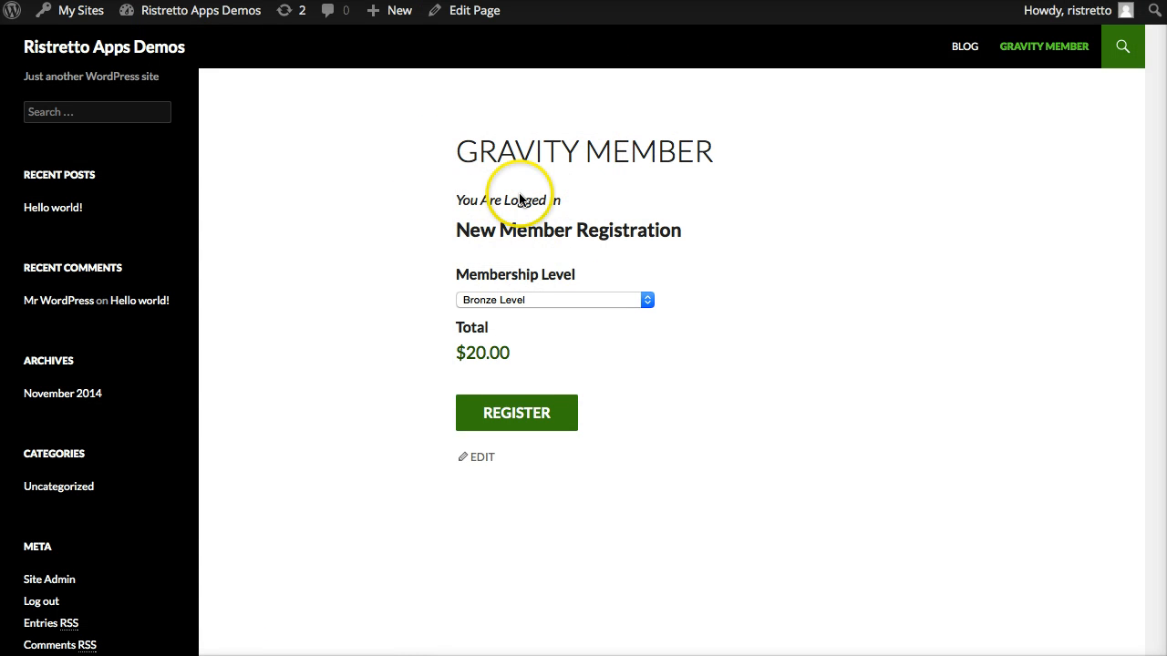
scroll(311, 528, down, 1)
scroll(310, 528, down, 4)
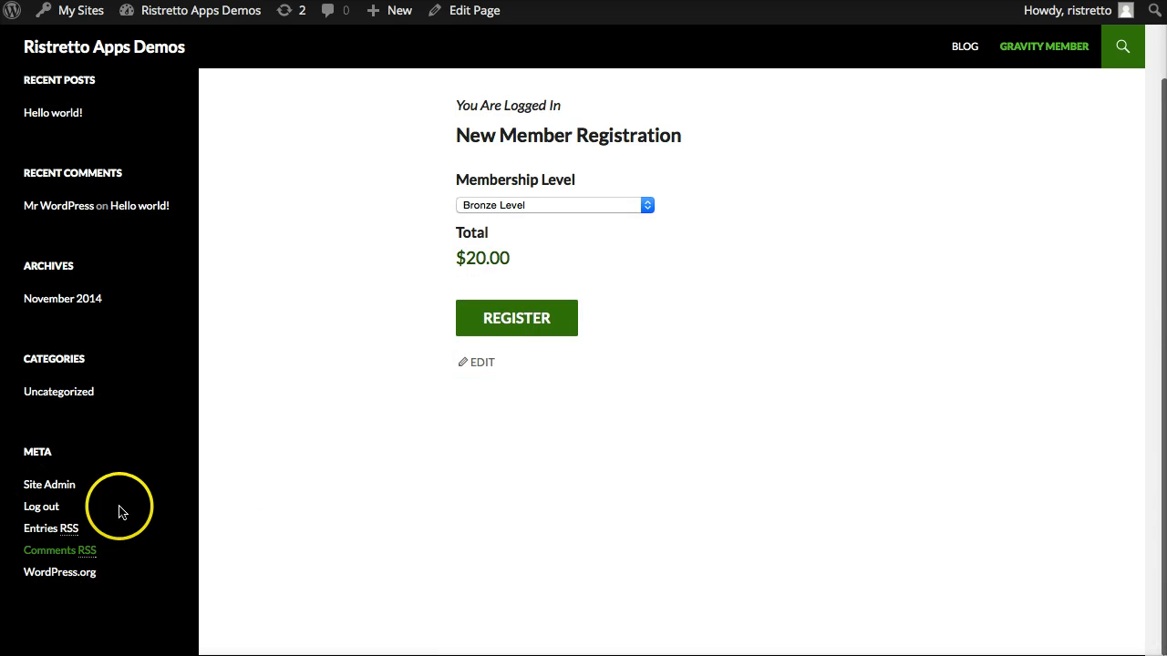
scroll(488, 401, up, 5)
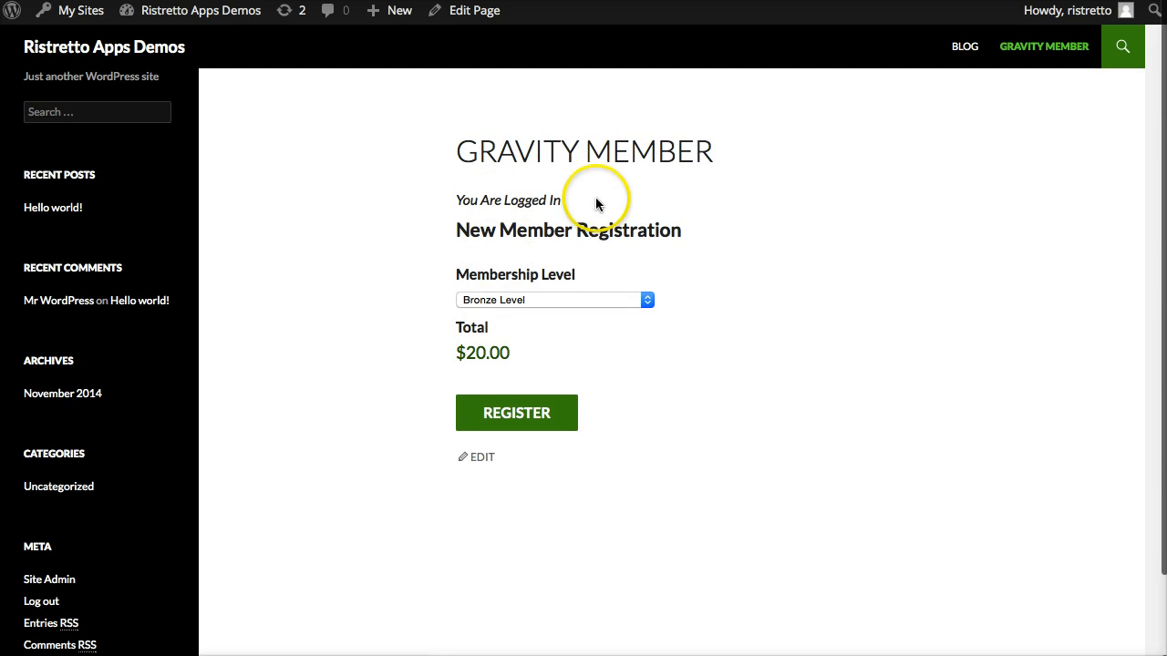
drag(556, 199, 453, 195)
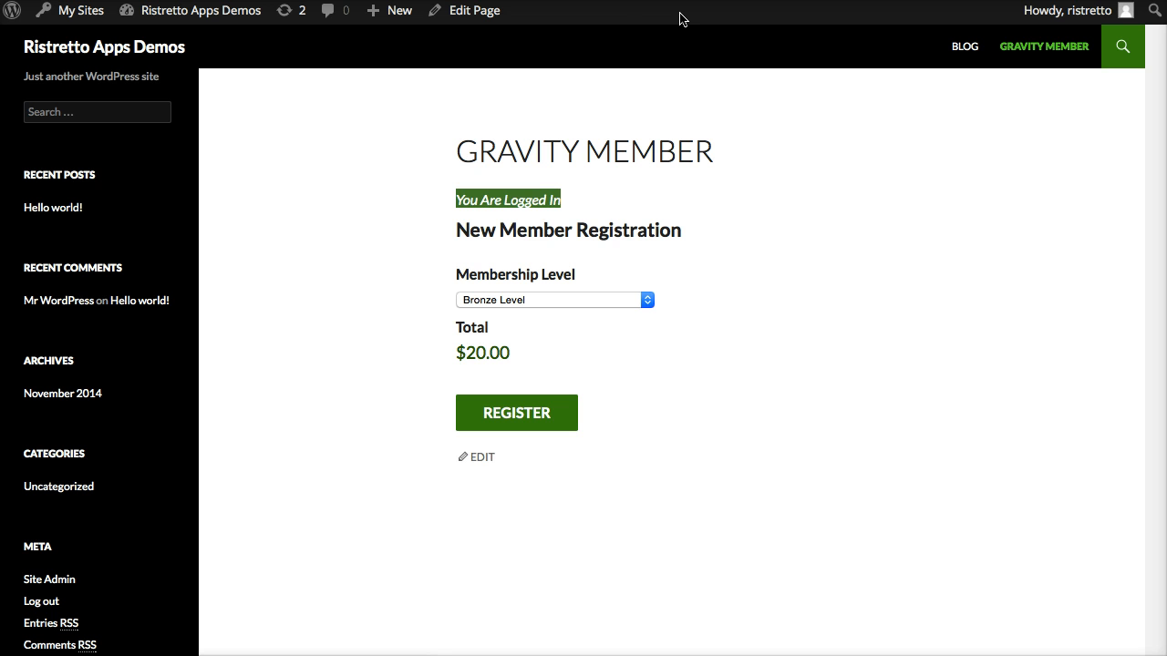
click(592, 201)
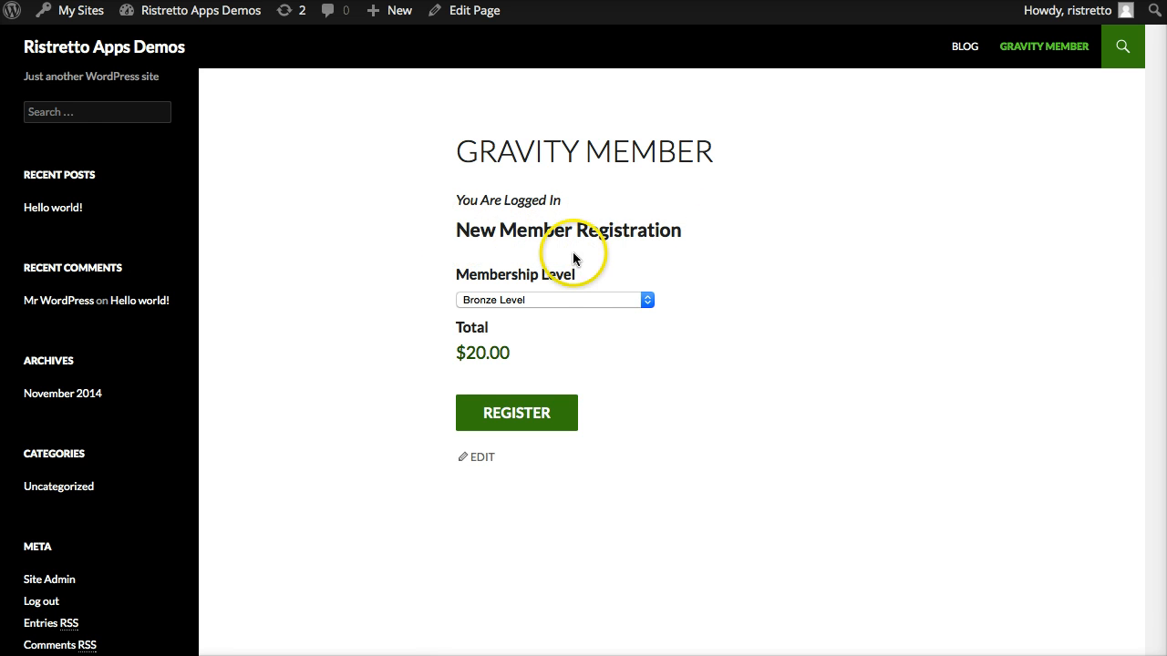
scroll(565, 319, down, 2)
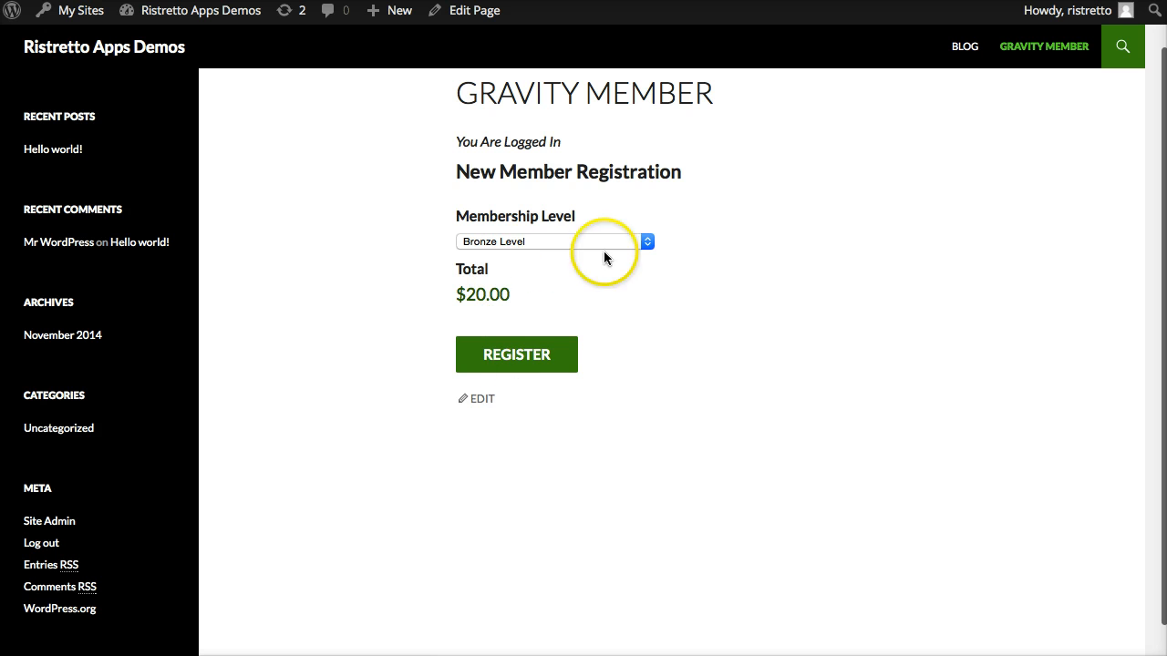
scroll(722, 230, up, 2)
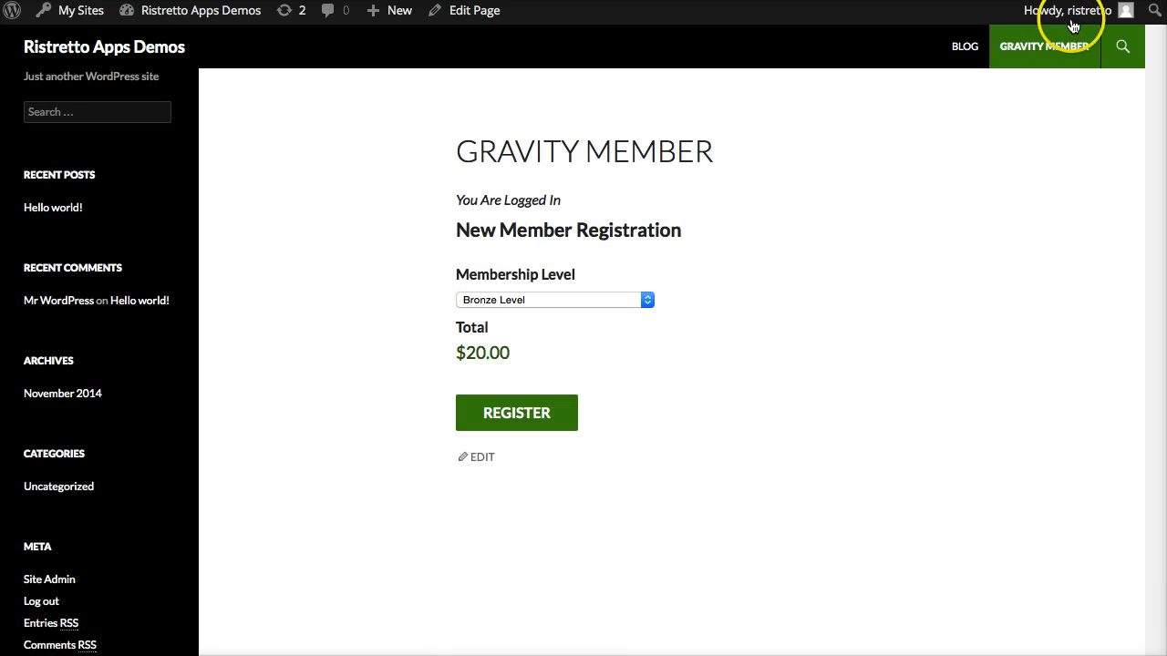
View the Gravity Member page as a logged-out visitor and review the login form and the registration fields.
mouse_move(1074, 22)
click(1013, 102)
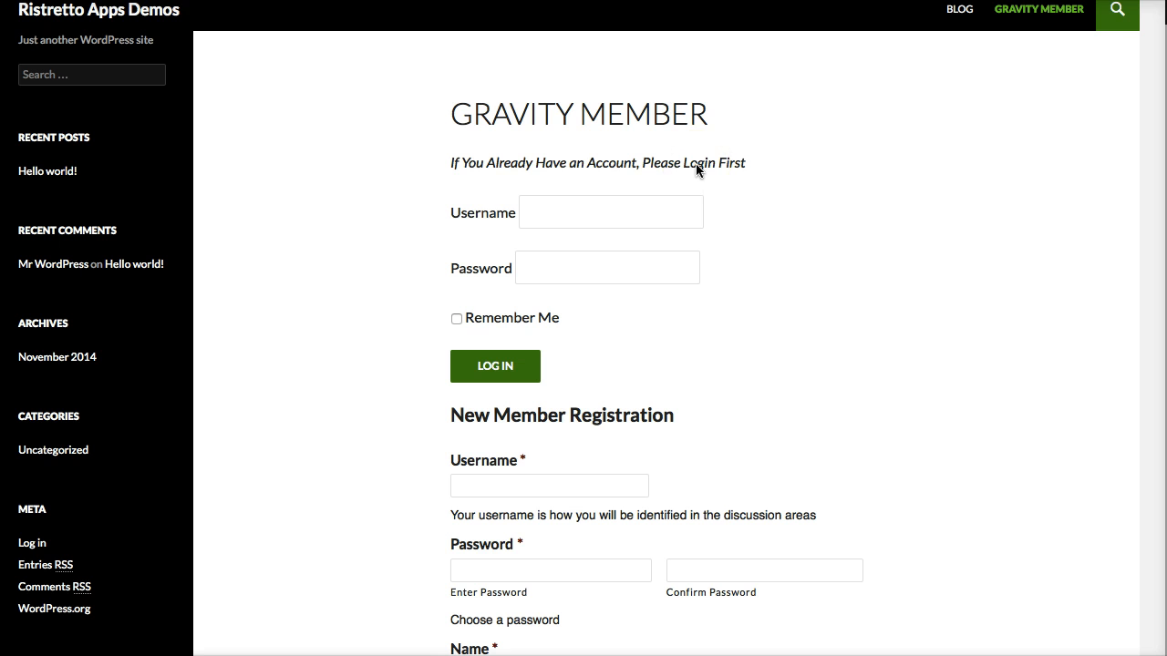
scroll(735, 260, down, 2)
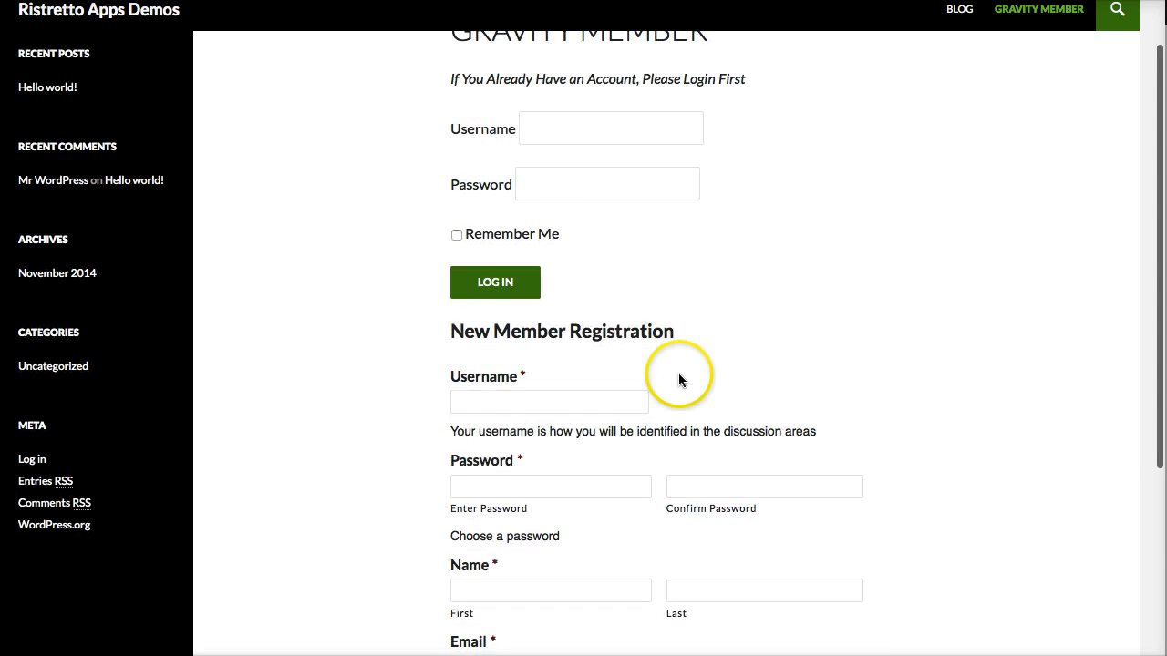
scroll(678, 380, down, 5)
scroll(560, 395, up, 1)
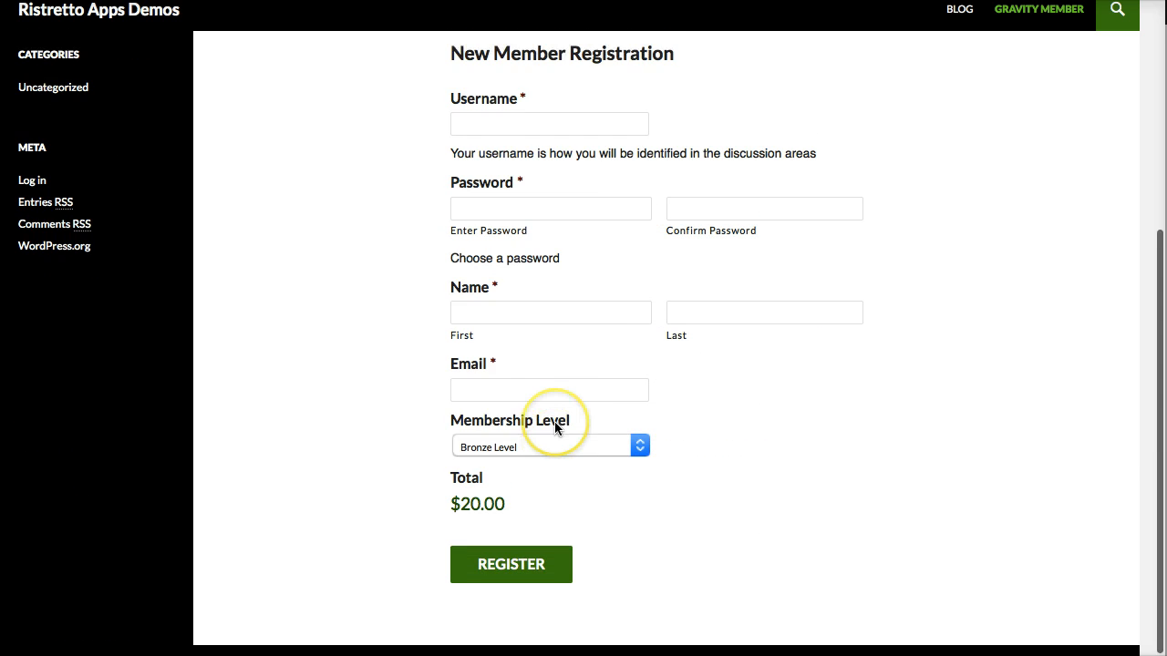
Compare the login form's username field with the new member registration fields on the logged-out Gravity Member page.
scroll(554, 425, up, 5)
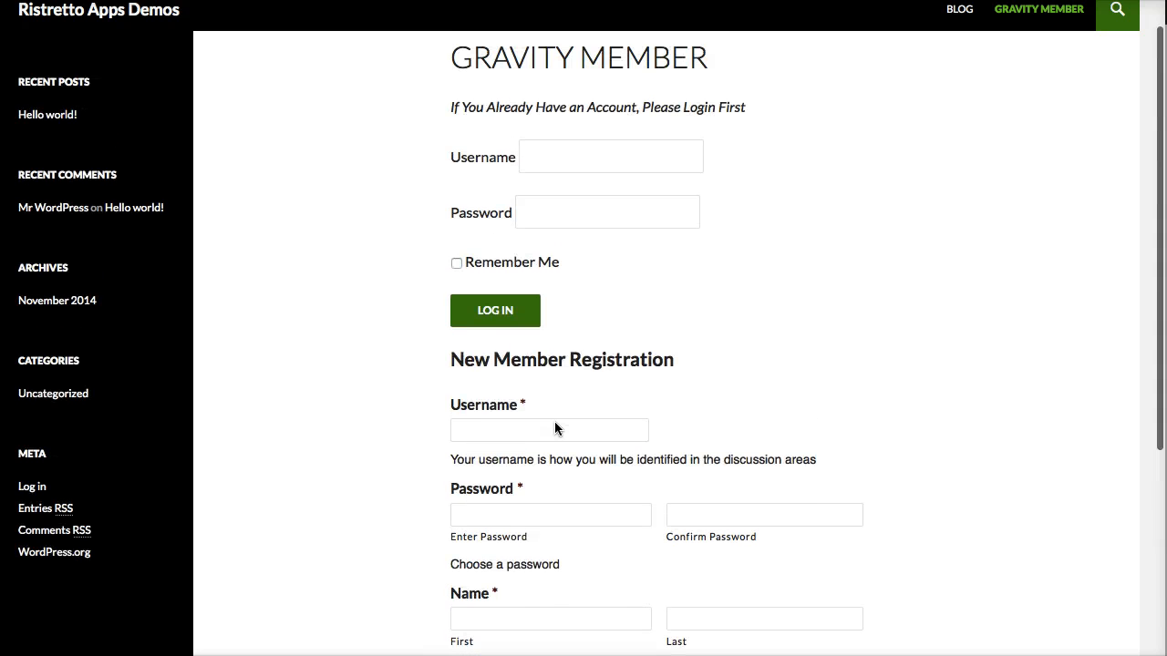
scroll(554, 428, up, 1)
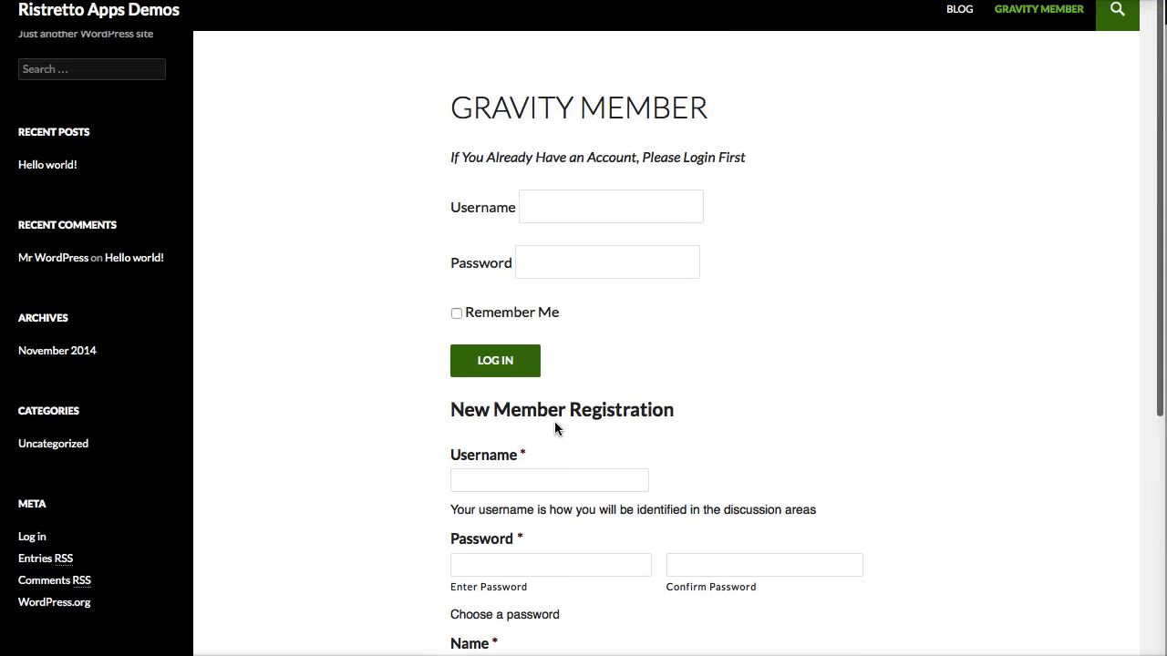
click(585, 217)
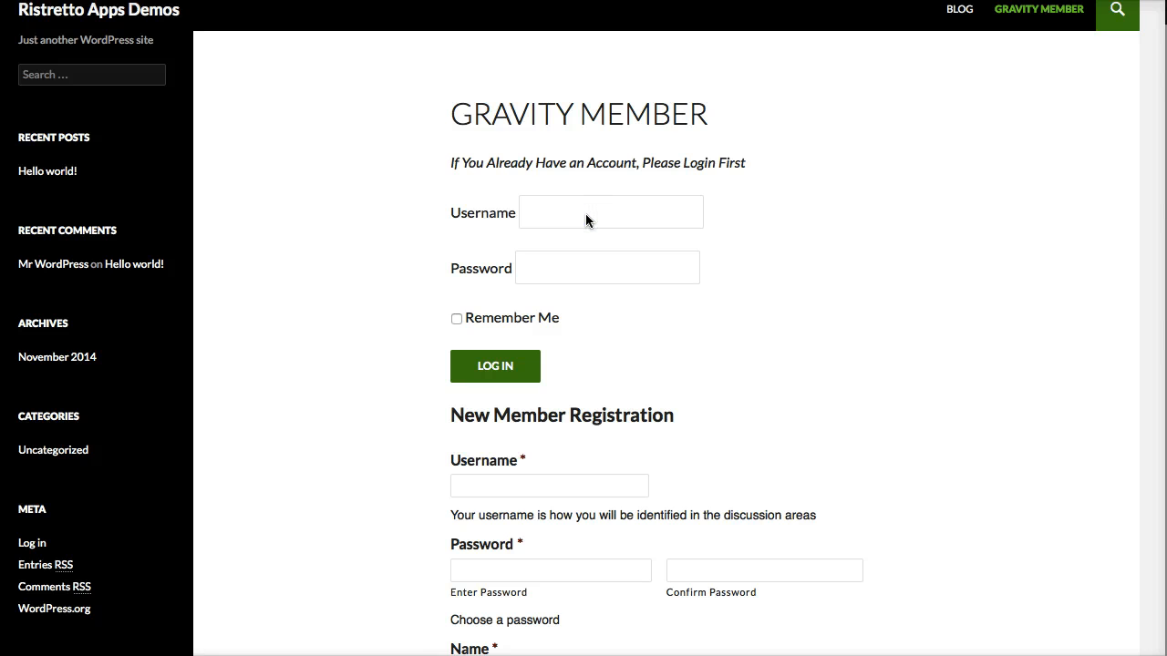
click(586, 215)
click(587, 215)
scroll(656, 391, down, 6)
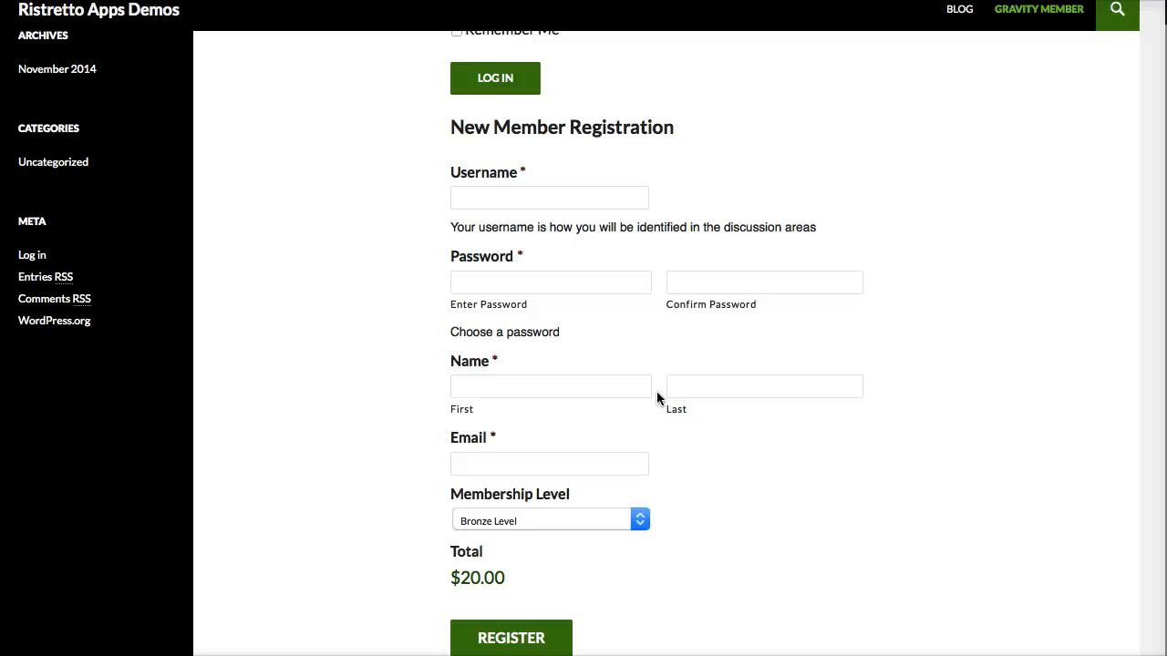
scroll(510, 474, up, 4)
click(373, 550)
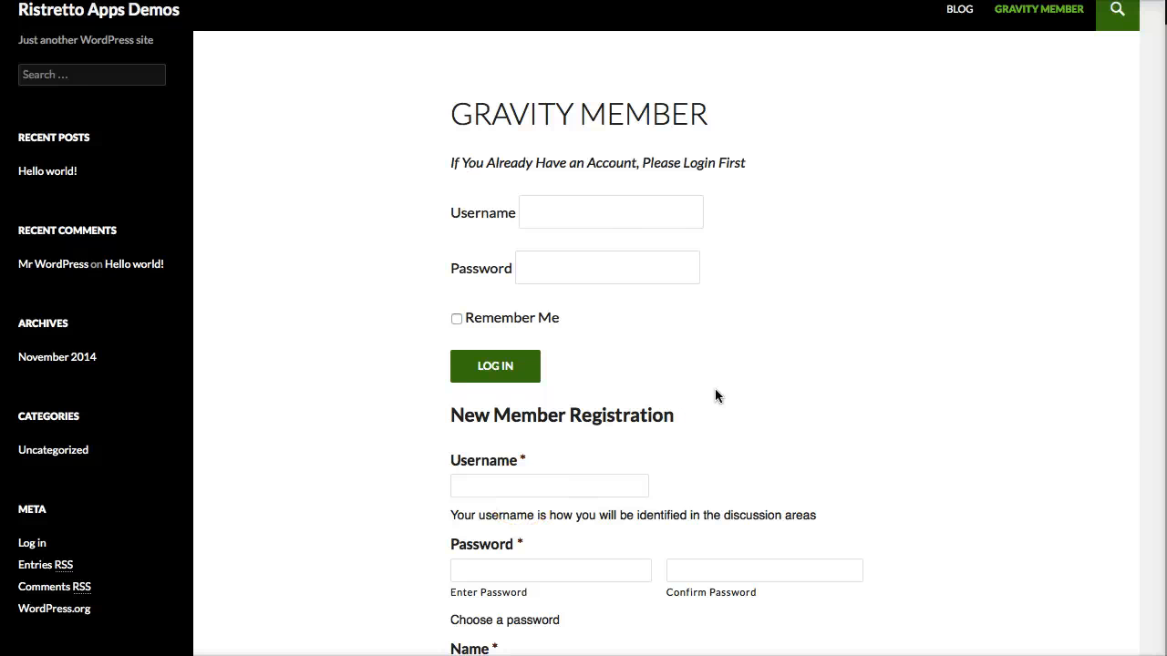
Log in through the Gravity Member page's login form with the existing member's username and password.
click(601, 212)
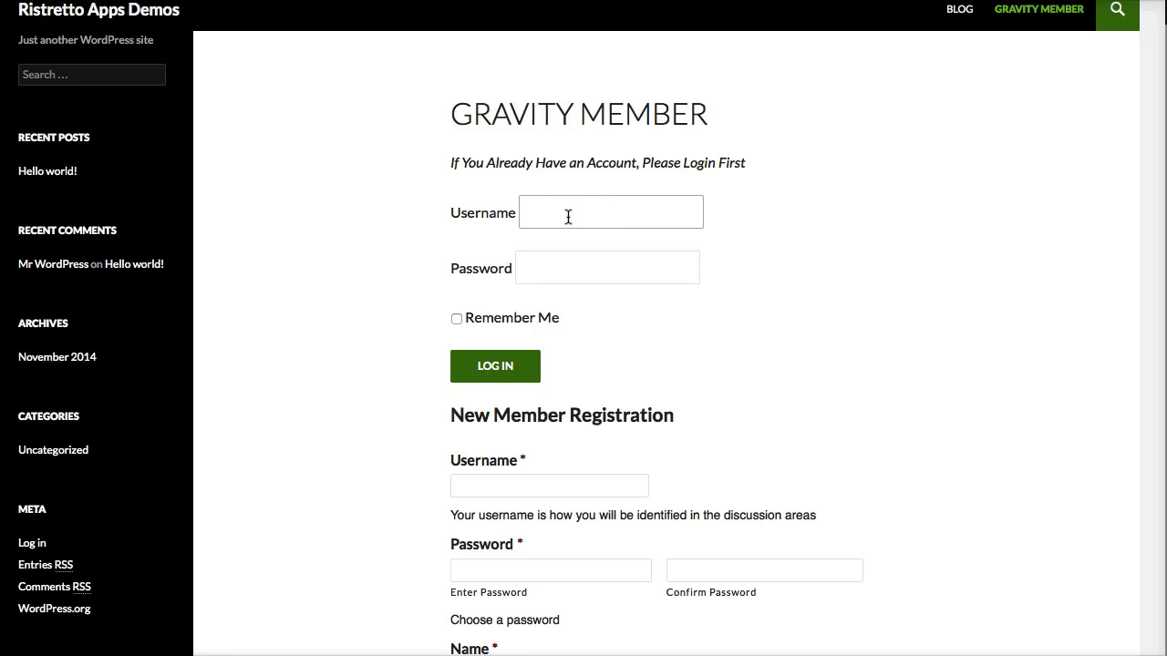
text(ristrettokevin)
key(Tab)
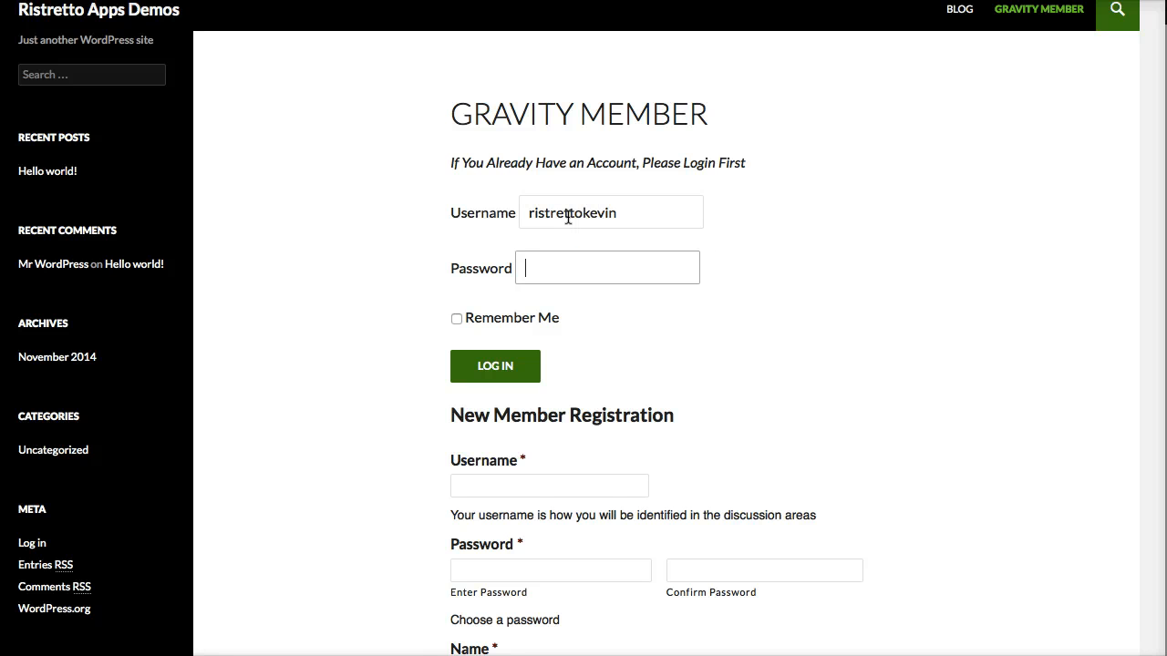
text(•••••)
click(589, 279)
click(495, 365)
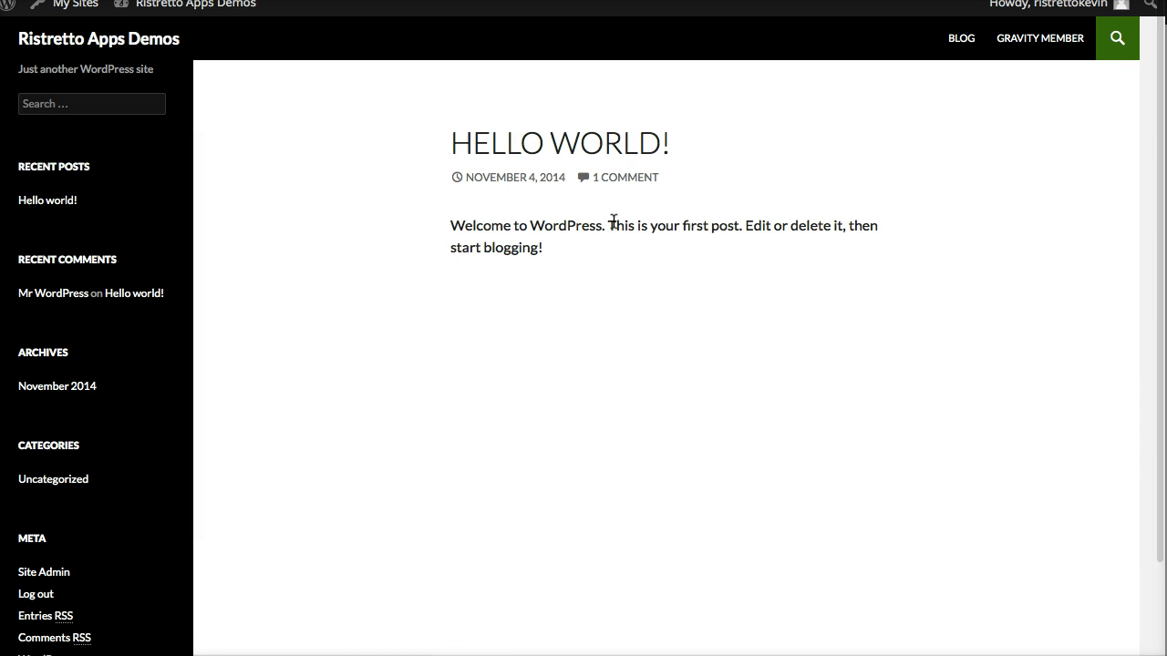
click(640, 225)
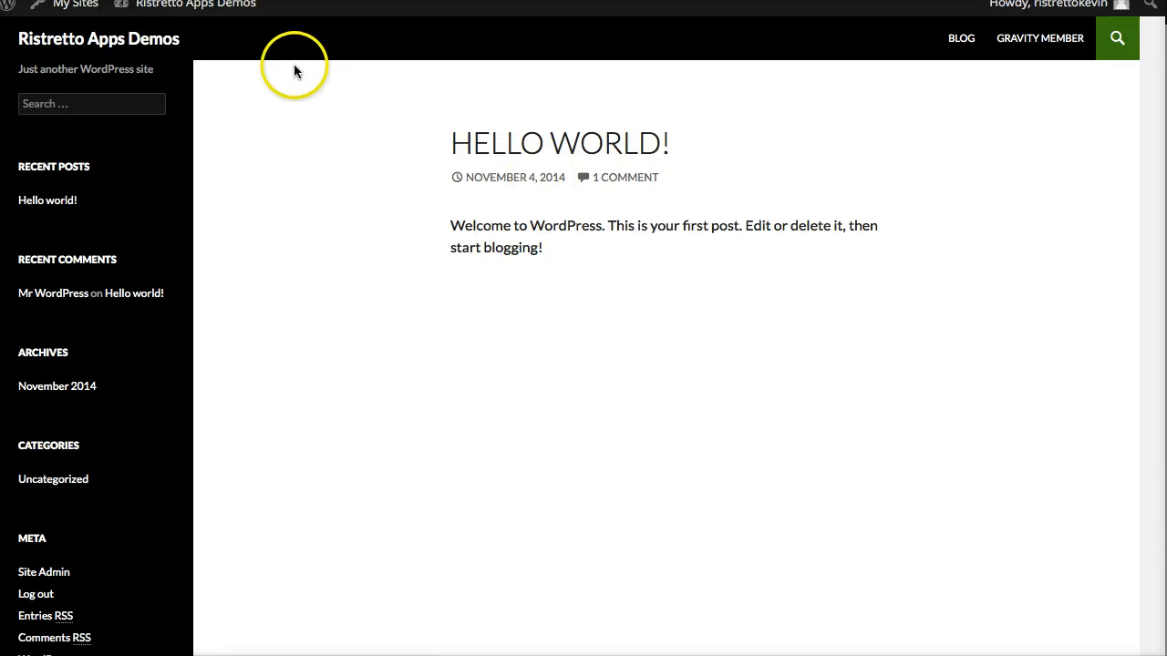
Switch to the admin site and examine the login redirect option in WishList Member's Miscellaneous settings.
mouse_move(156, 9)
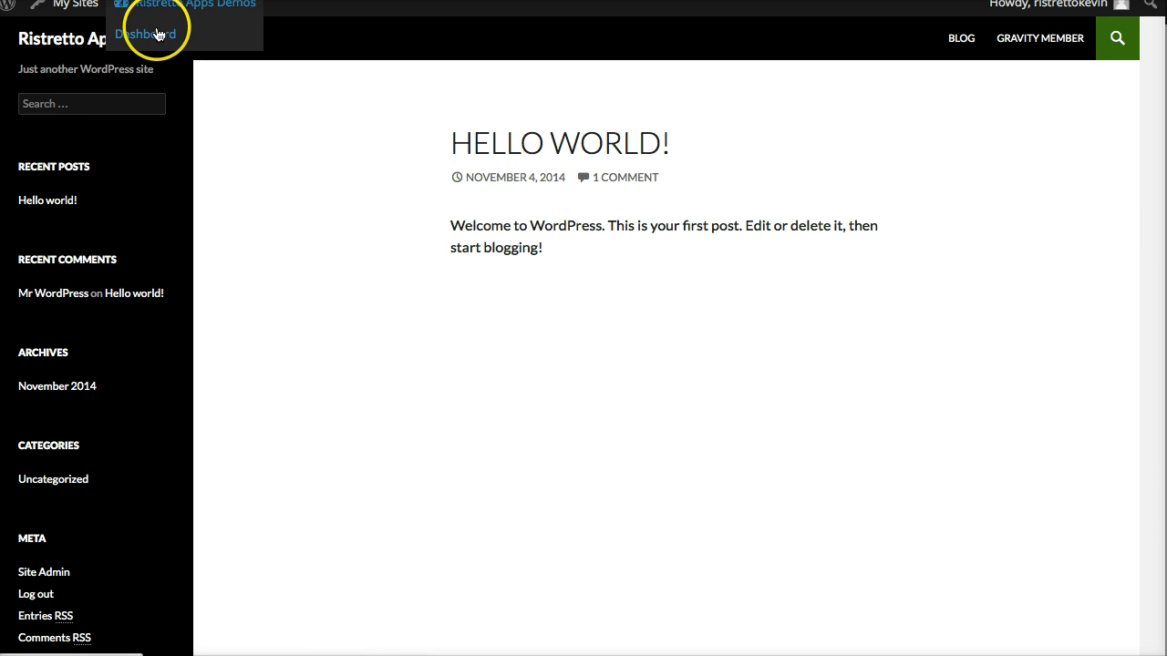
key(super+Tab)
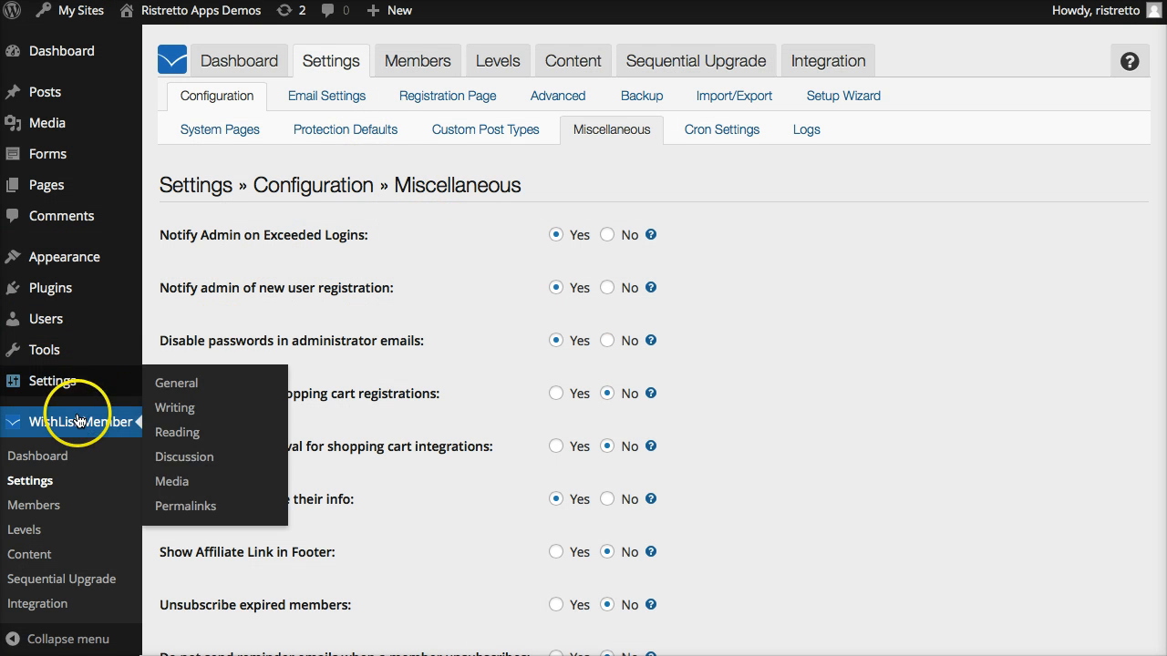
scroll(98, 203, up, 1)
mouse_move(99, 203)
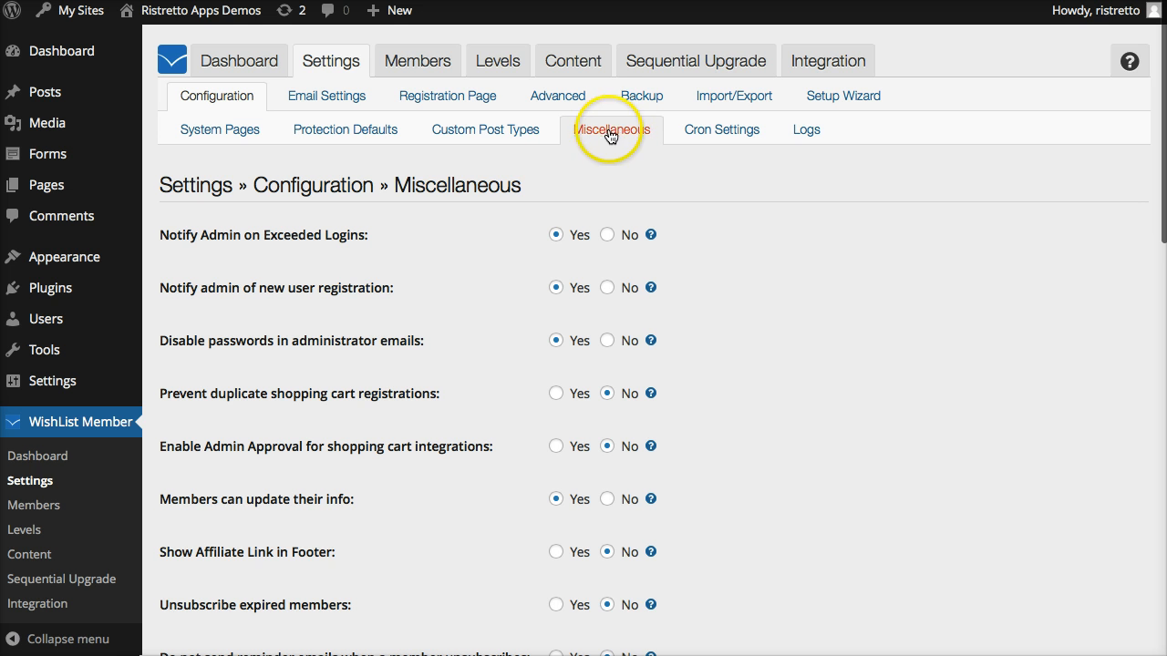
scroll(821, 348, down, 1)
scroll(821, 355, down, 6)
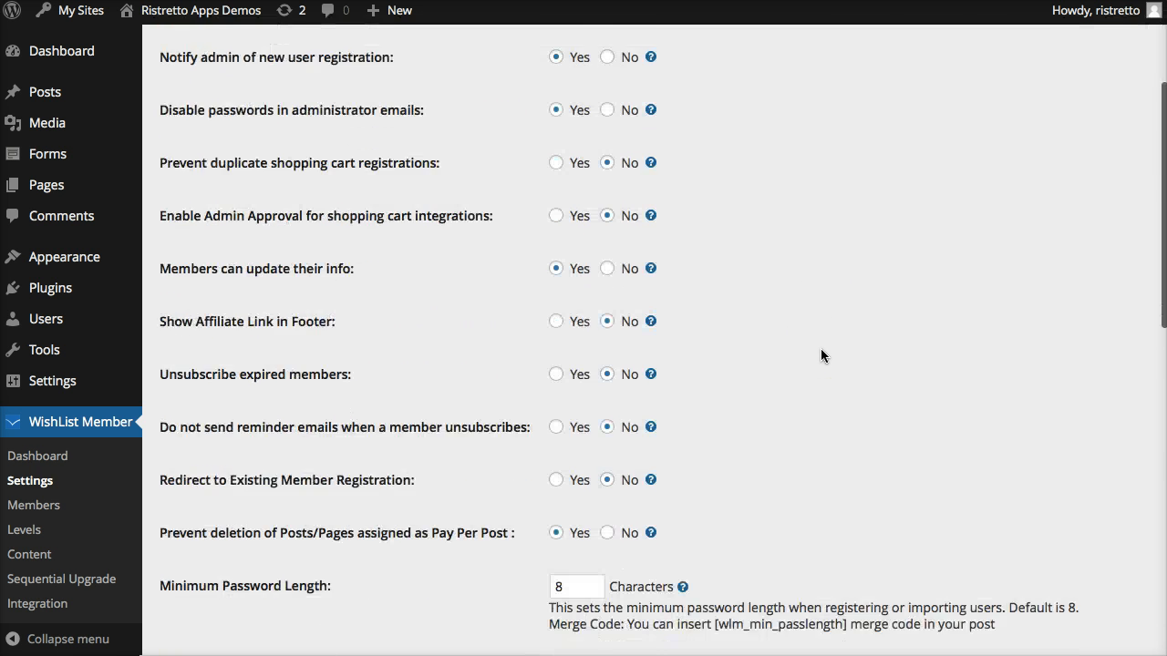
scroll(533, 465, down, 6)
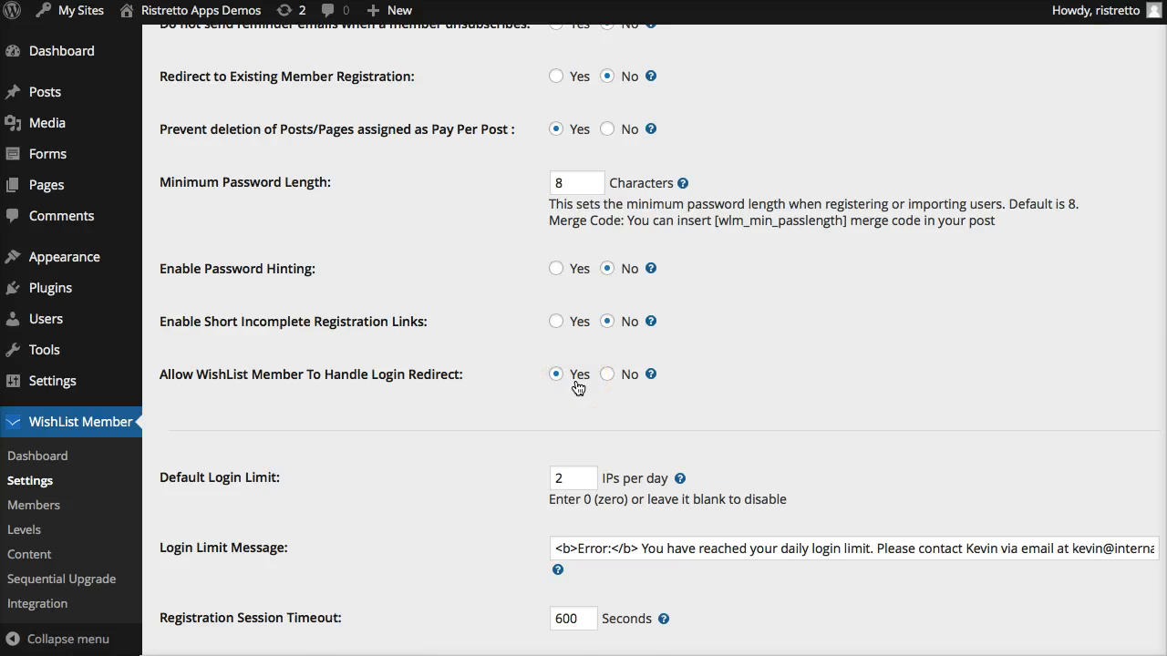
Review the System Pages settings of WishList Member, including the After Login Page, and return to the Miscellaneous settings.
scroll(577, 388, up, 10)
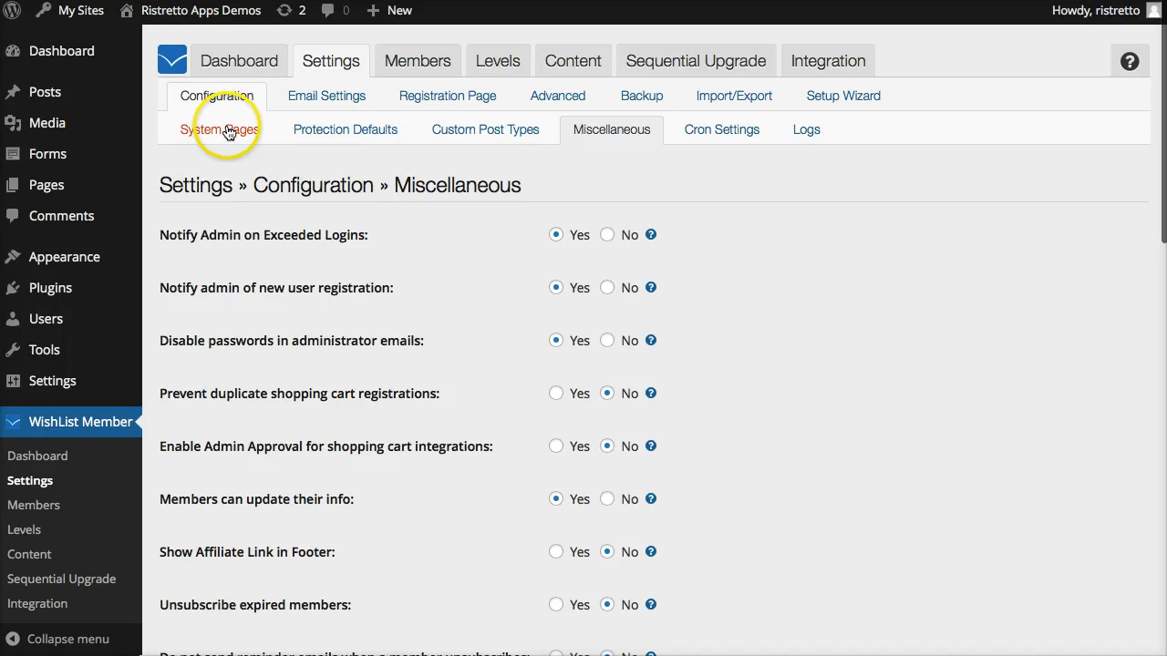
click(228, 133)
scroll(469, 332, down, 6)
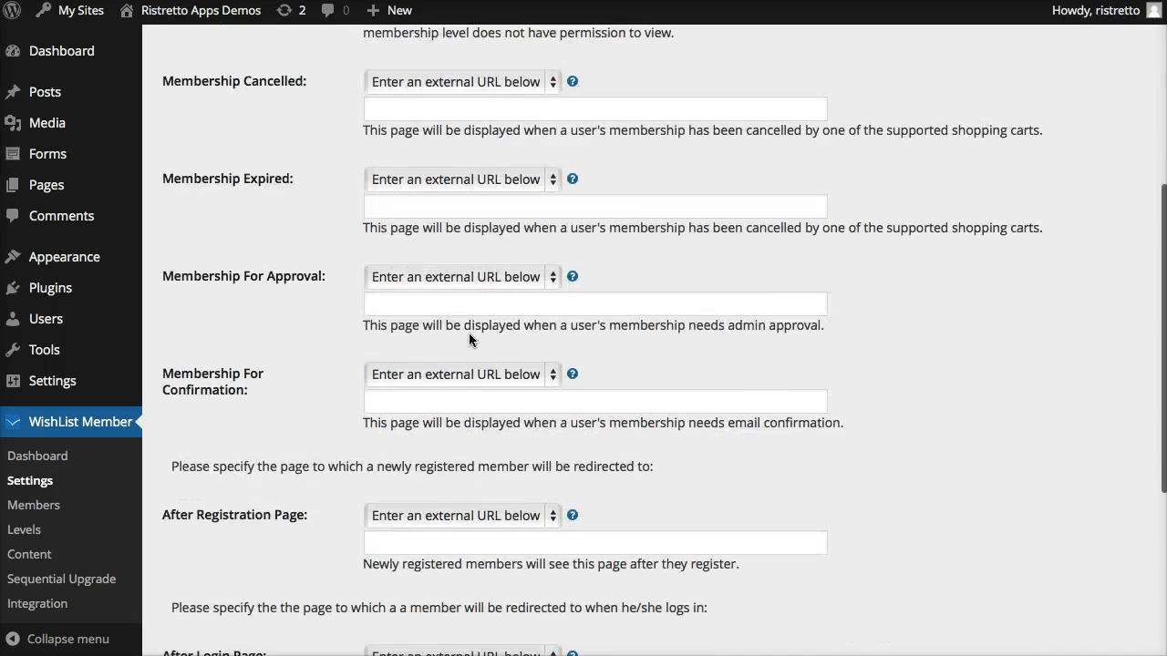
scroll(469, 339, up, 5)
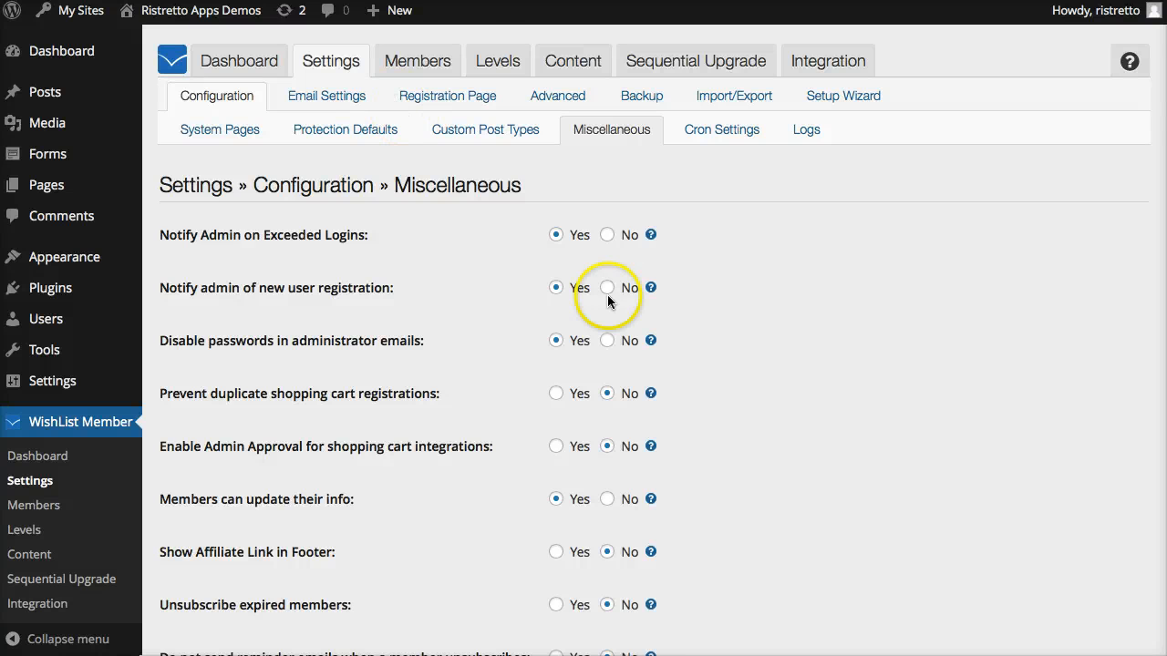
Set Allow WishList Member To Handle Login Redirect to No and save the settings.
scroll(607, 294, down, 10)
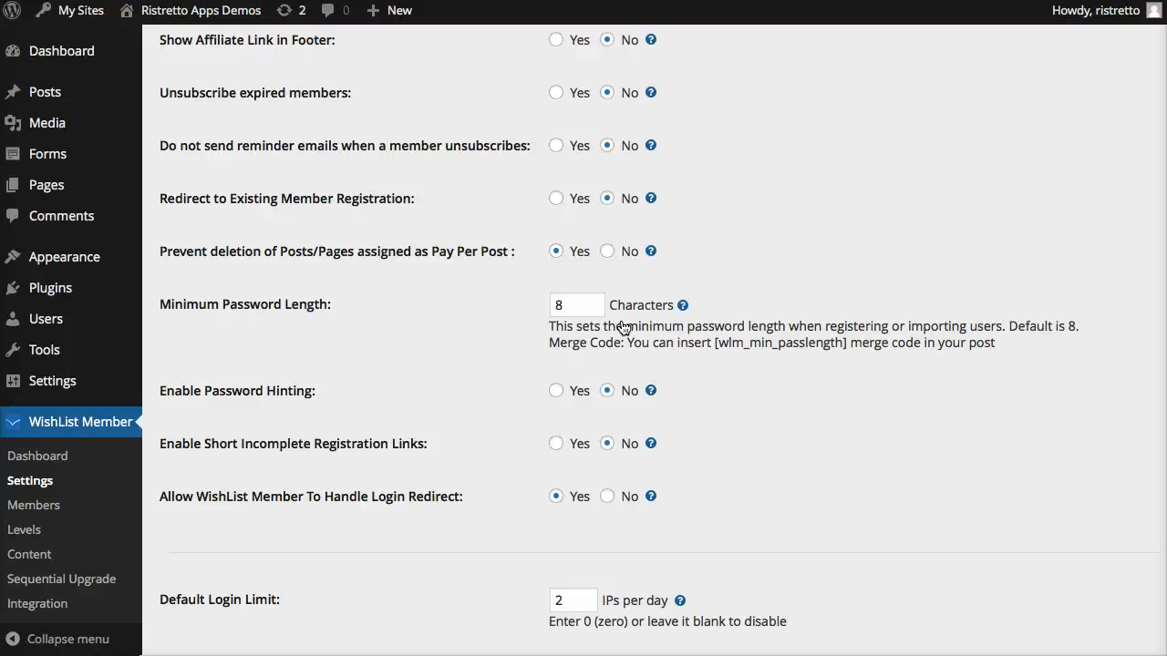
scroll(624, 328, down, 2)
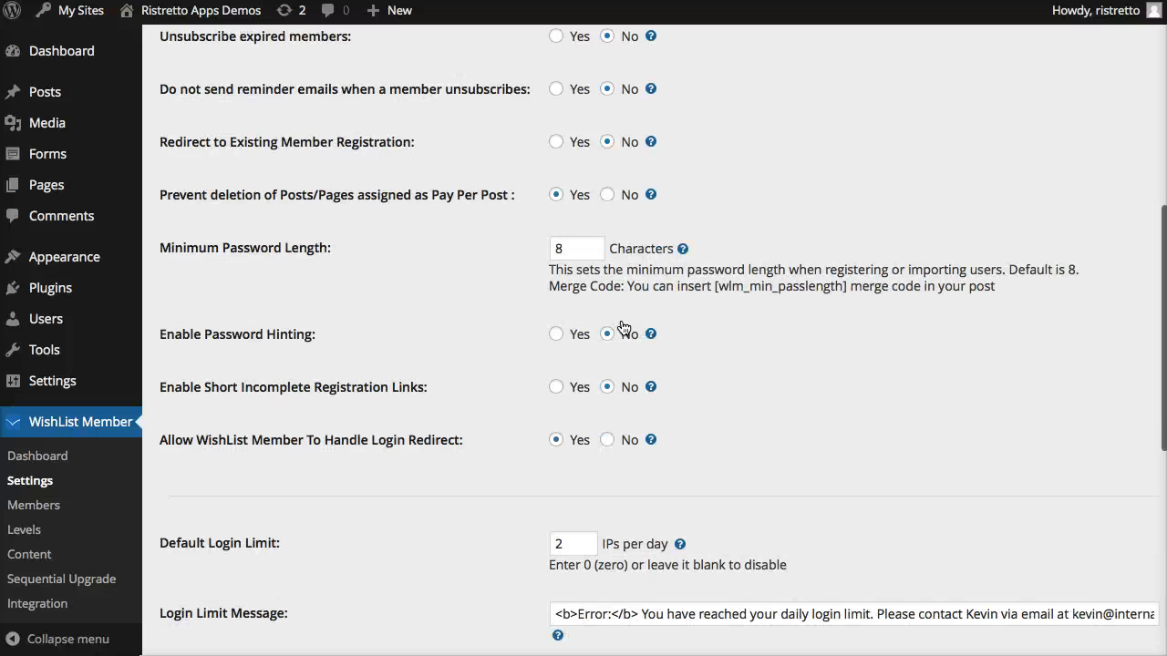
click(608, 430)
scroll(825, 443, down, 8)
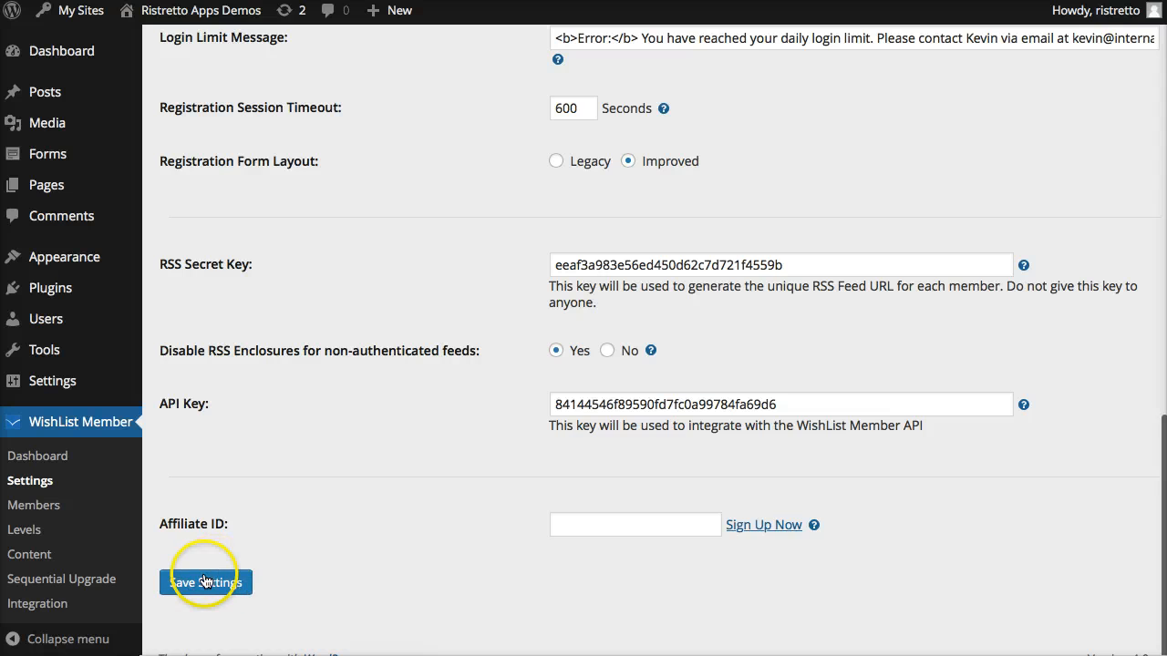
click(206, 581)
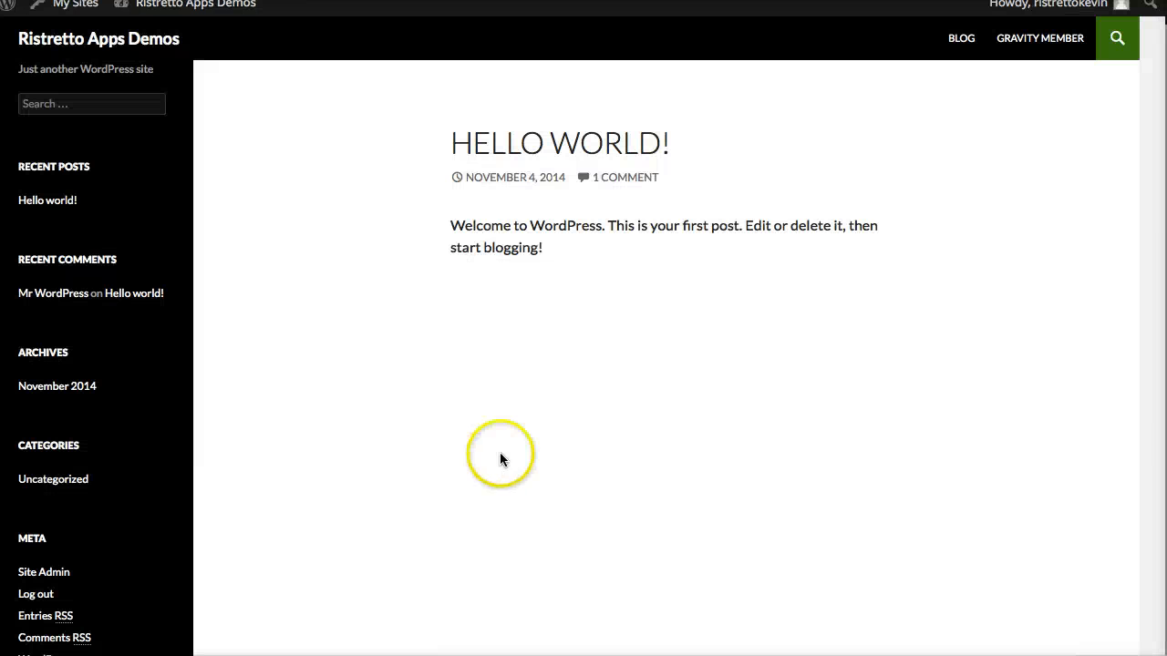
Log the member out of the front-end site and return to the Gravity Member page.
mouse_move(1071, 18)
click(1033, 95)
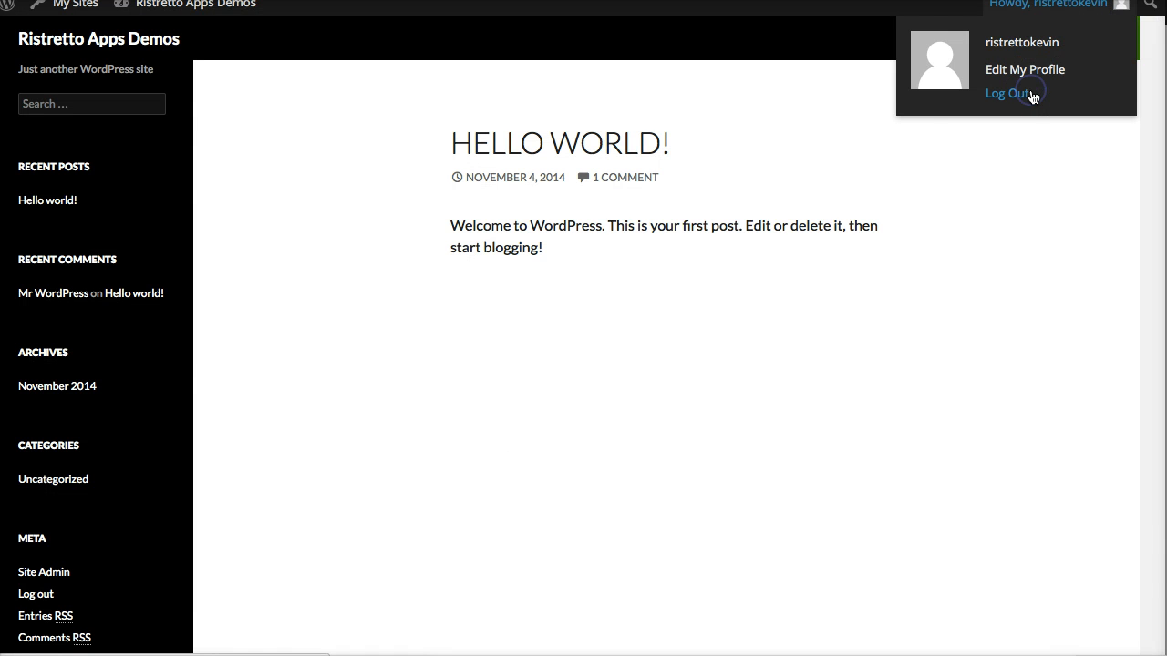
click(1043, 25)
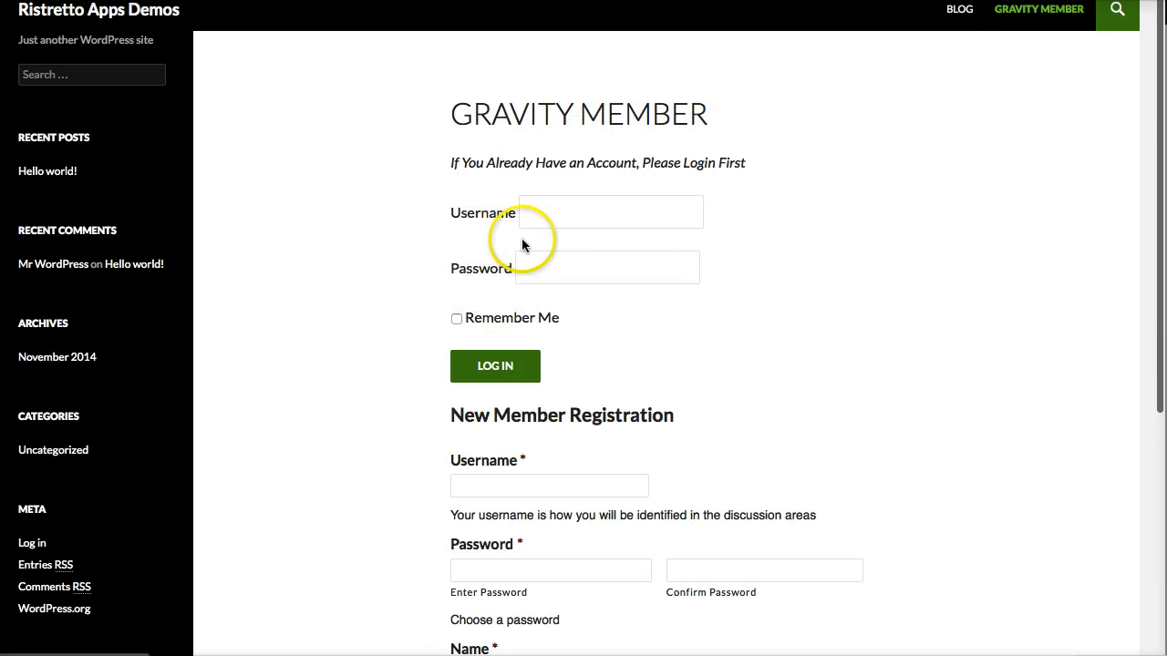
Log in again on the Gravity Member page with the member's username and password to test the redirect setting.
click(566, 215)
text(ristre)
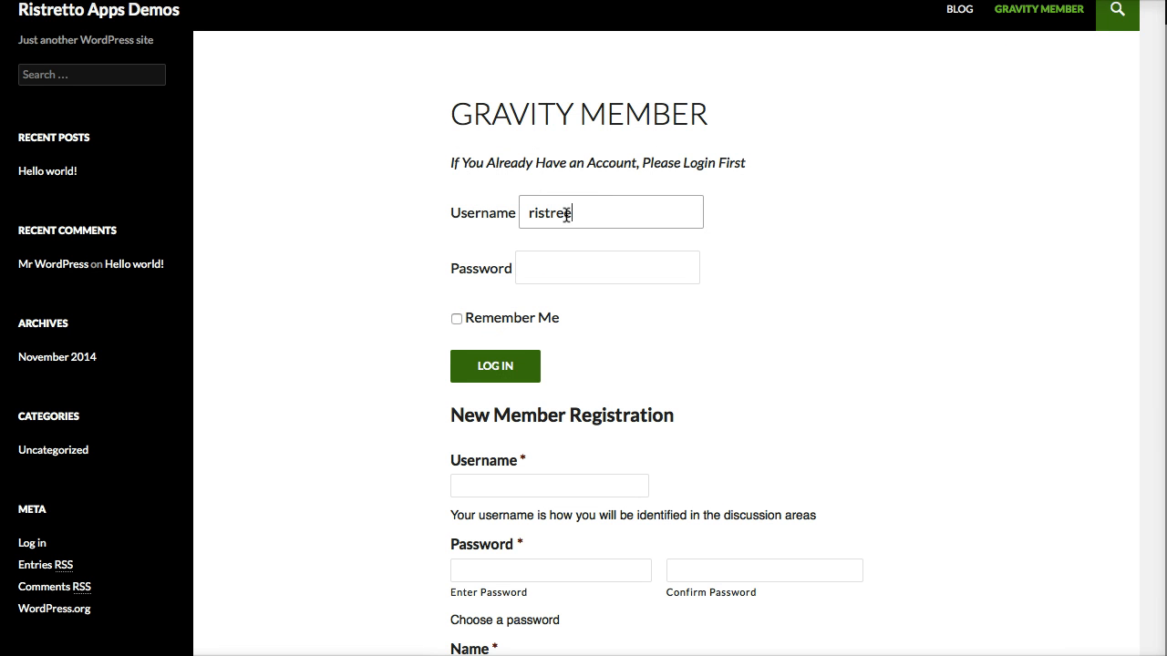
key(Down)
key(Down)
key(Down)
key(Return)
key(Tab)
text(*****)
key(Return)
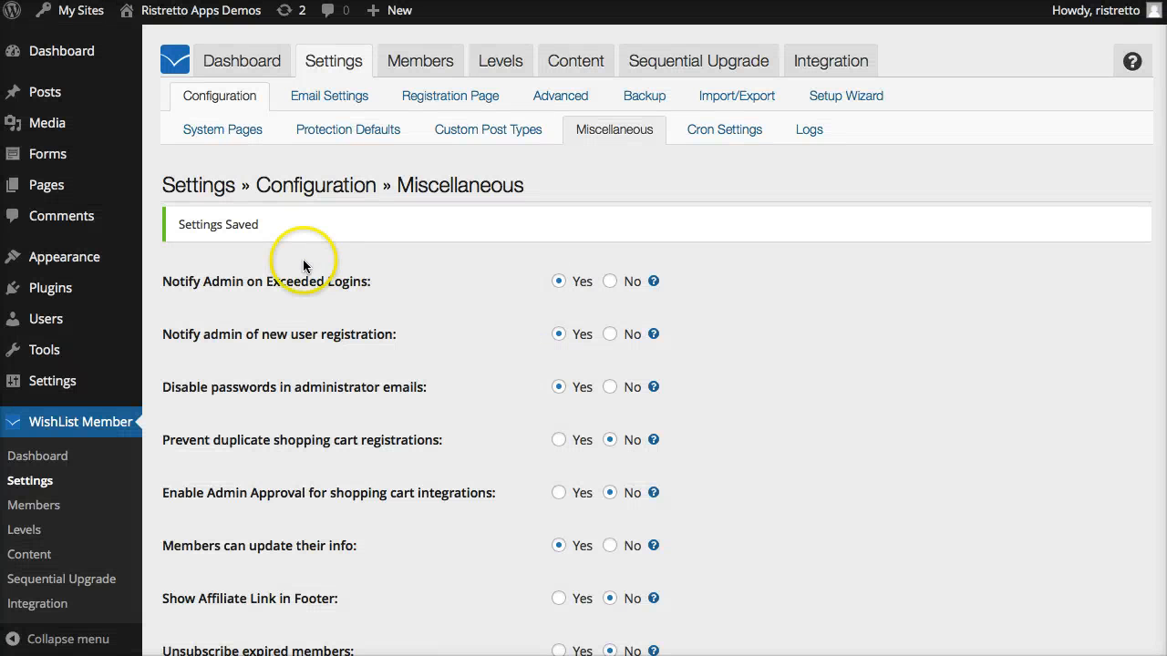
Open the Gravity Member feed for the New Member Registration form from the admin site's Forms section.
mouse_move(47, 153)
click(175, 159)
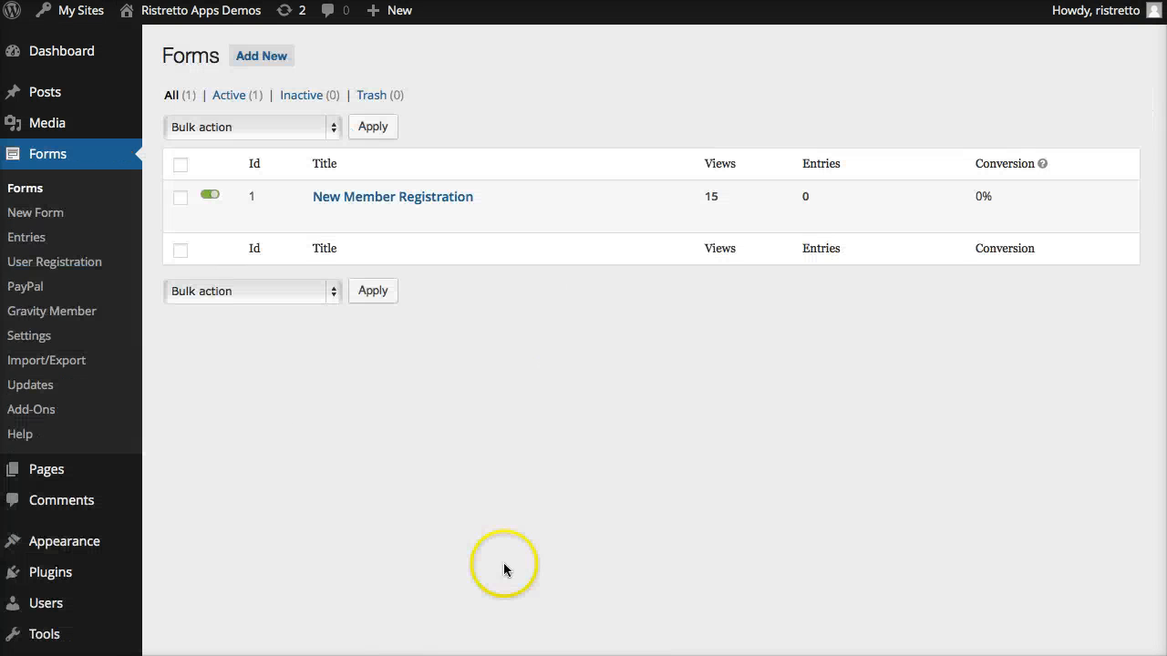
click(83, 311)
mouse_move(305, 132)
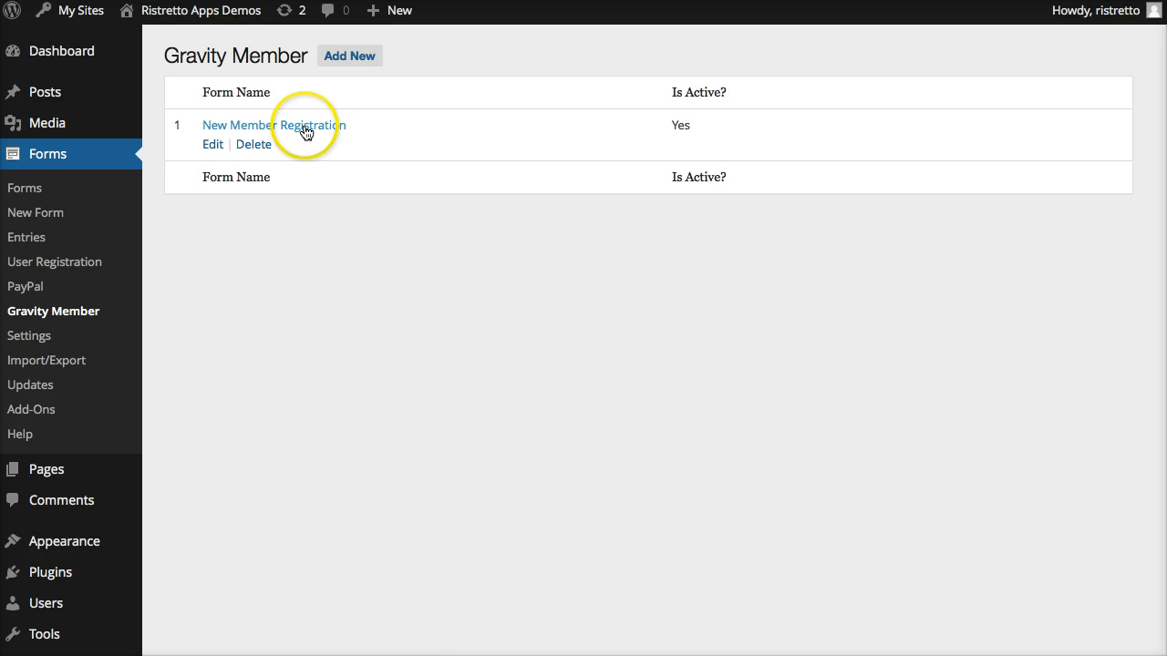
click(306, 129)
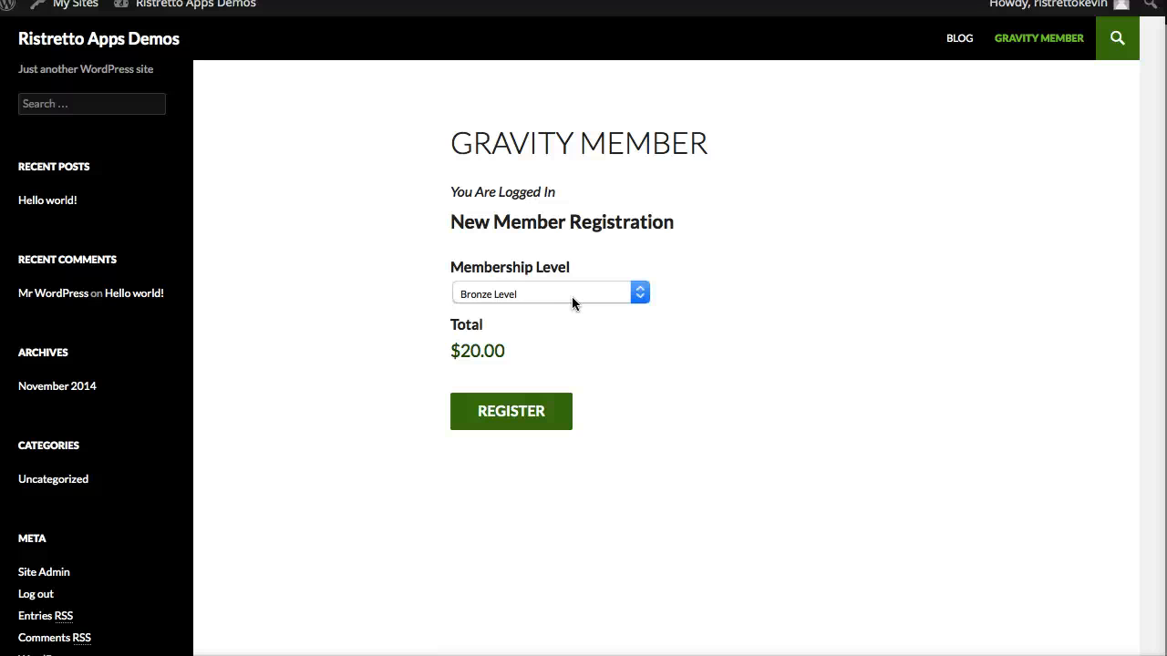
Choose Ultimate Level as the membership level on the logged-in registration form and submit it.
click(509, 295)
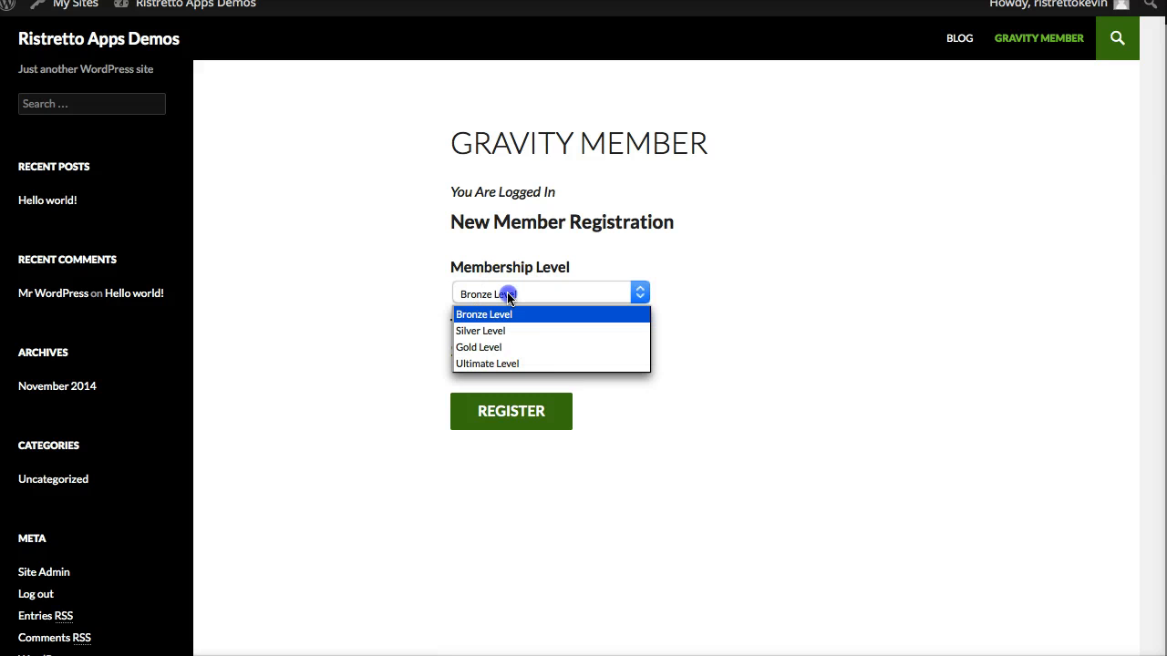
click(504, 363)
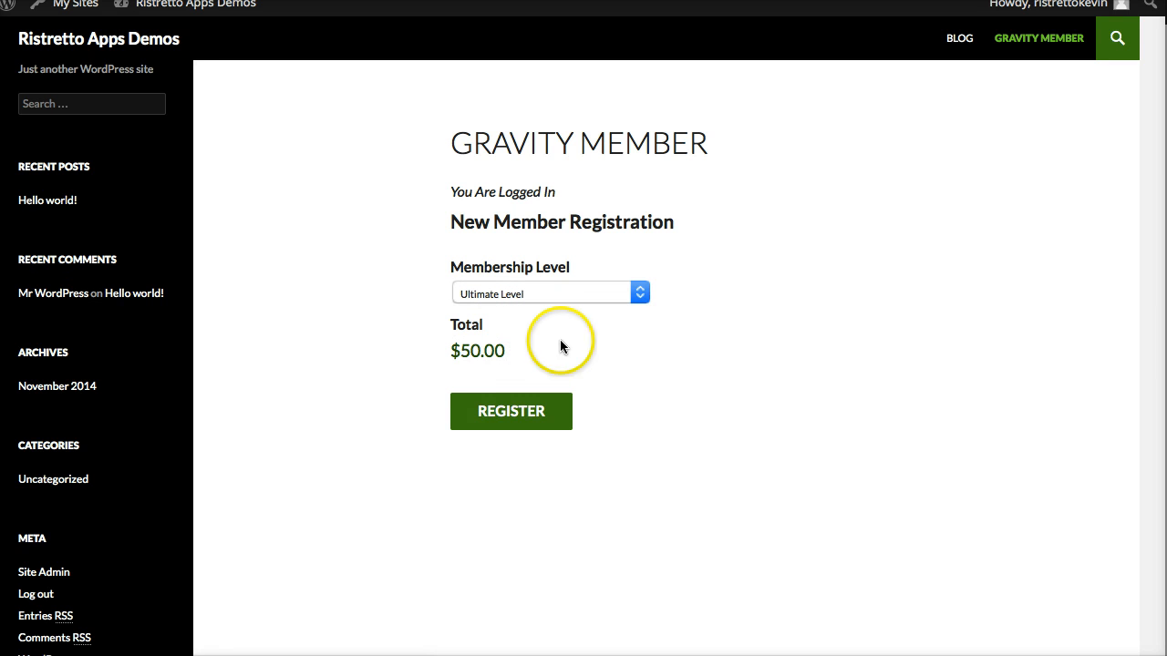
click(517, 411)
Switch to the admin site and open the subscriber's user profile to check the assigned membership levels.
key(super+Tab)
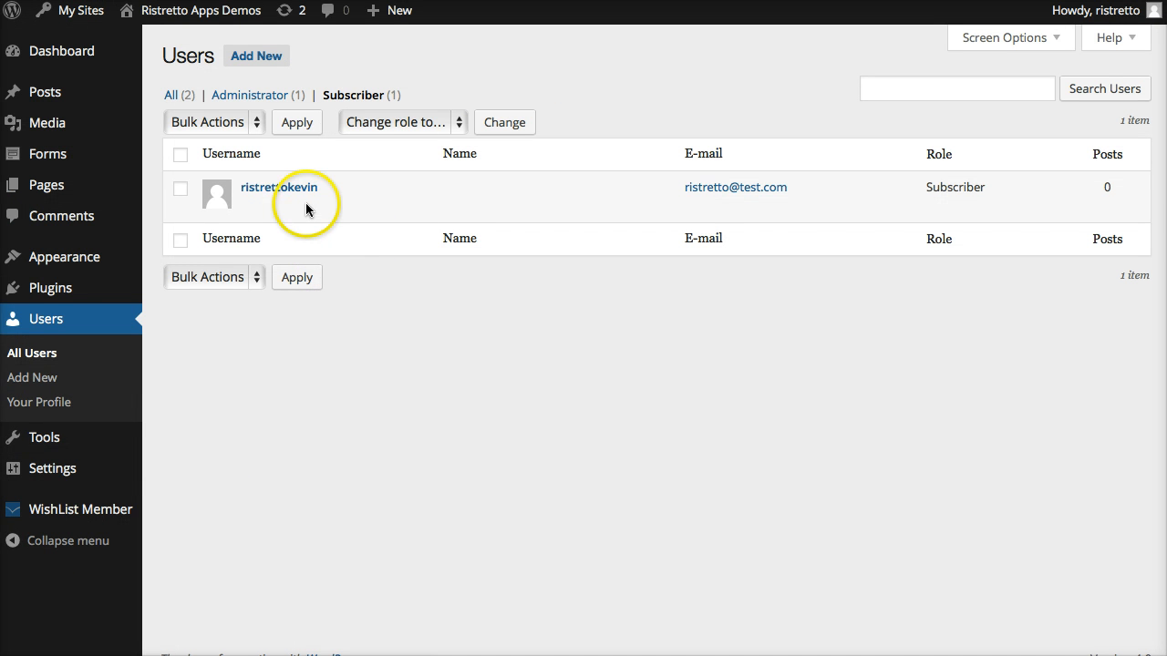
click(282, 188)
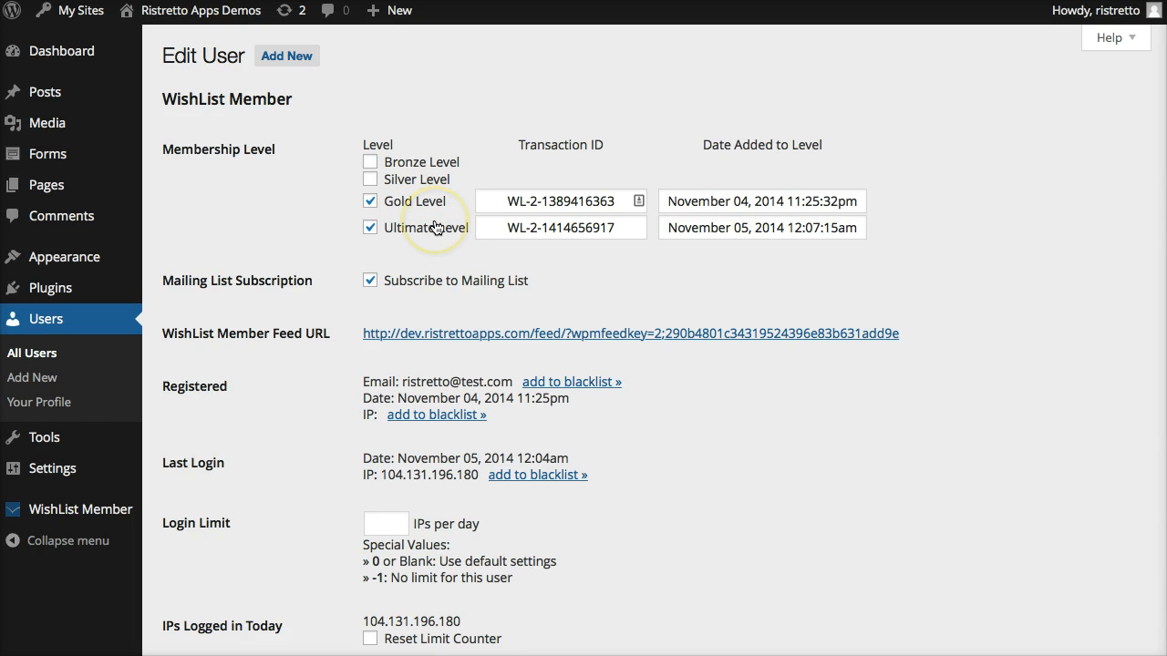
scroll(406, 274, down, 2)
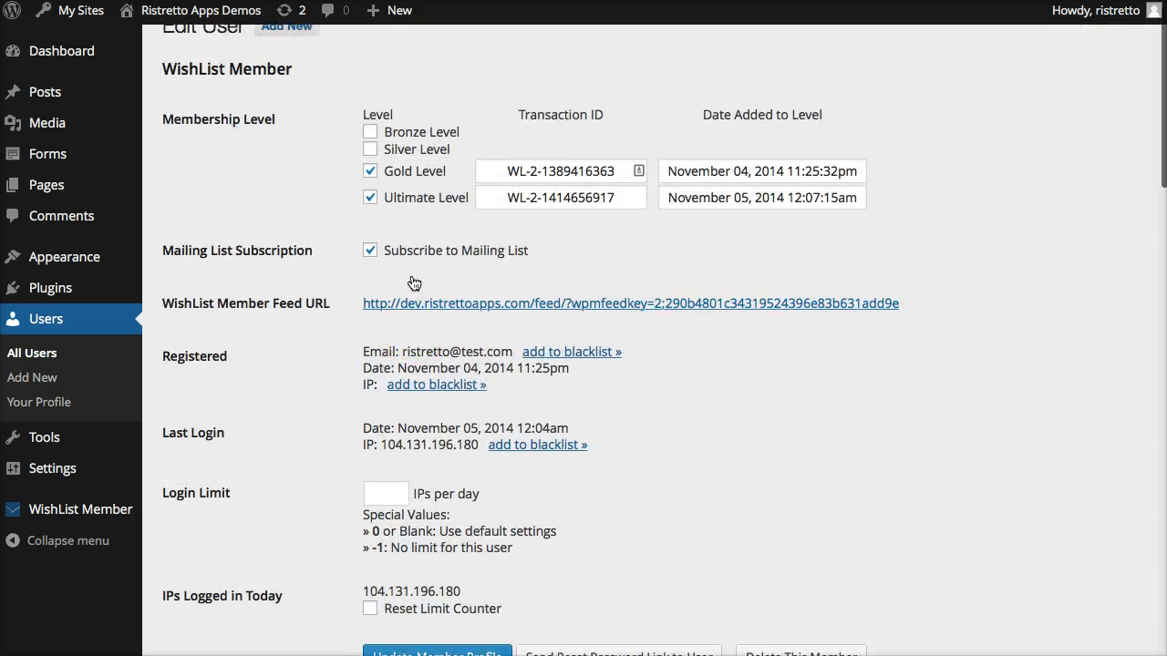
scroll(414, 282, up, 1)
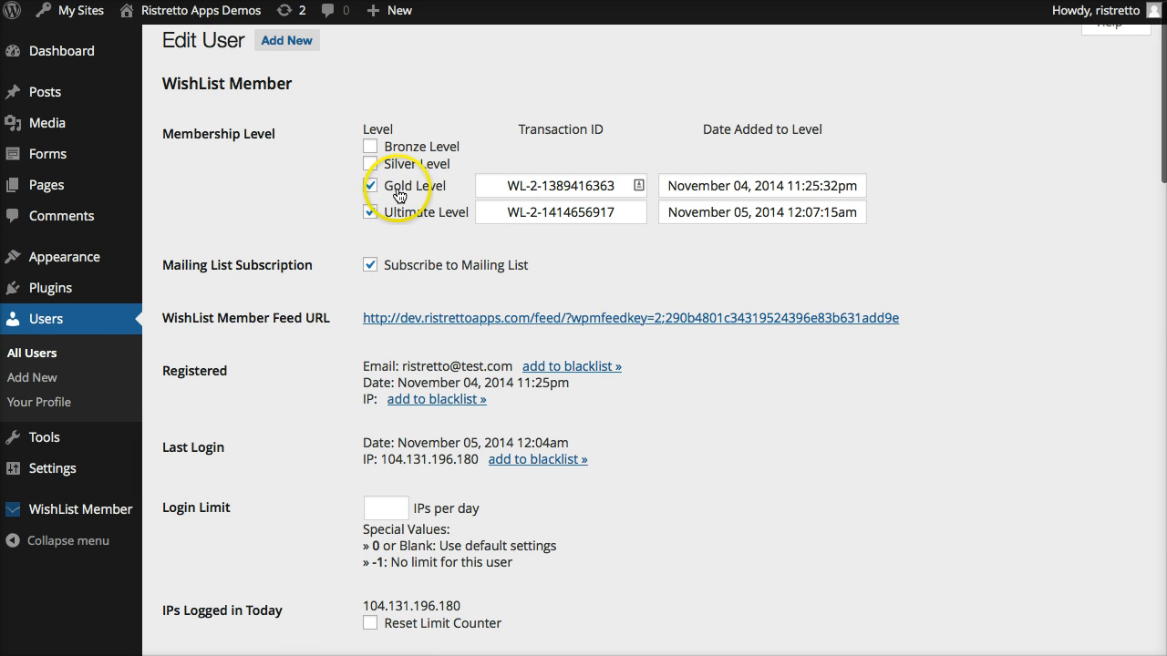
Remove Ultimate Level from the subscriber's membership levels and update the member profile.
click(370, 213)
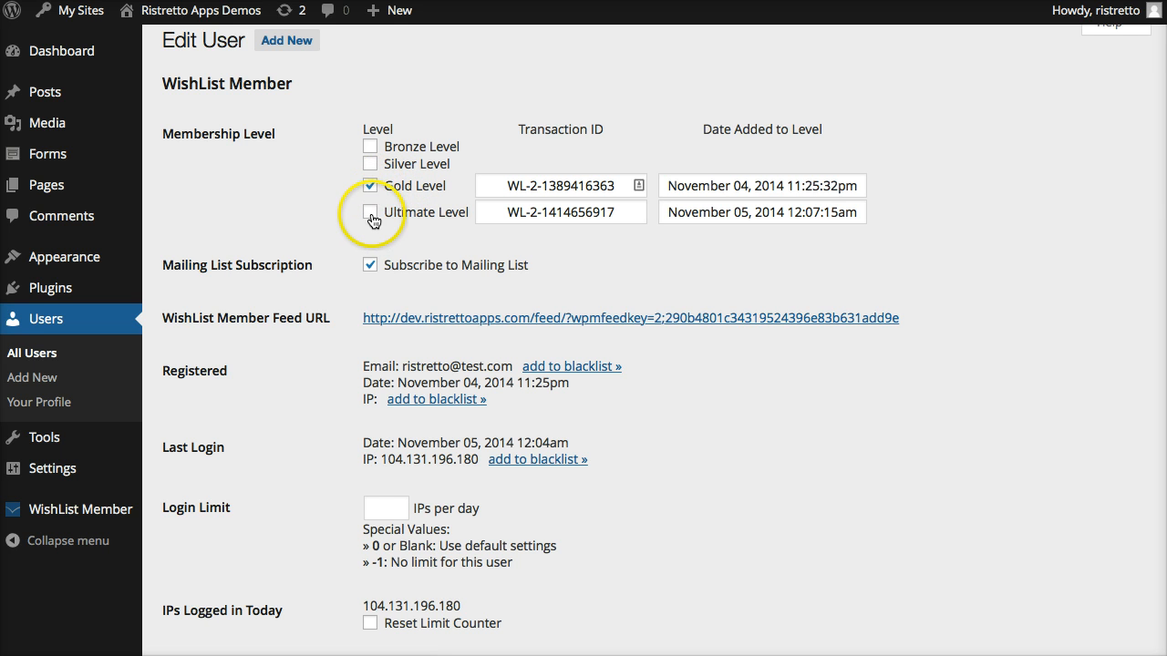
scroll(372, 219, down, 7)
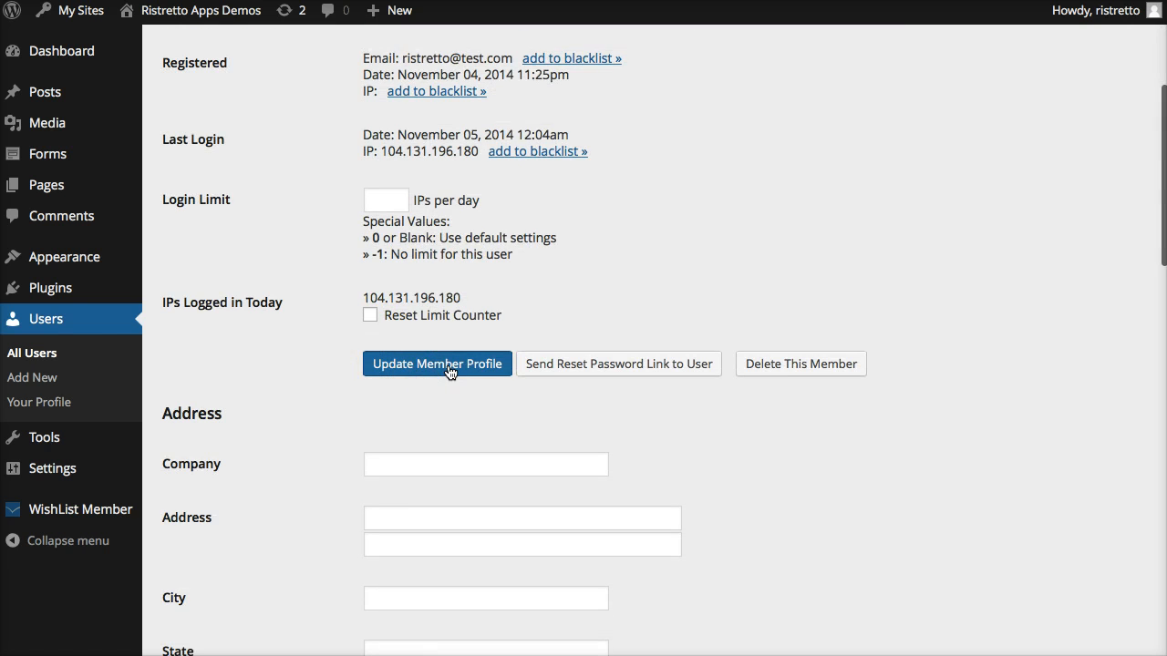
click(449, 365)
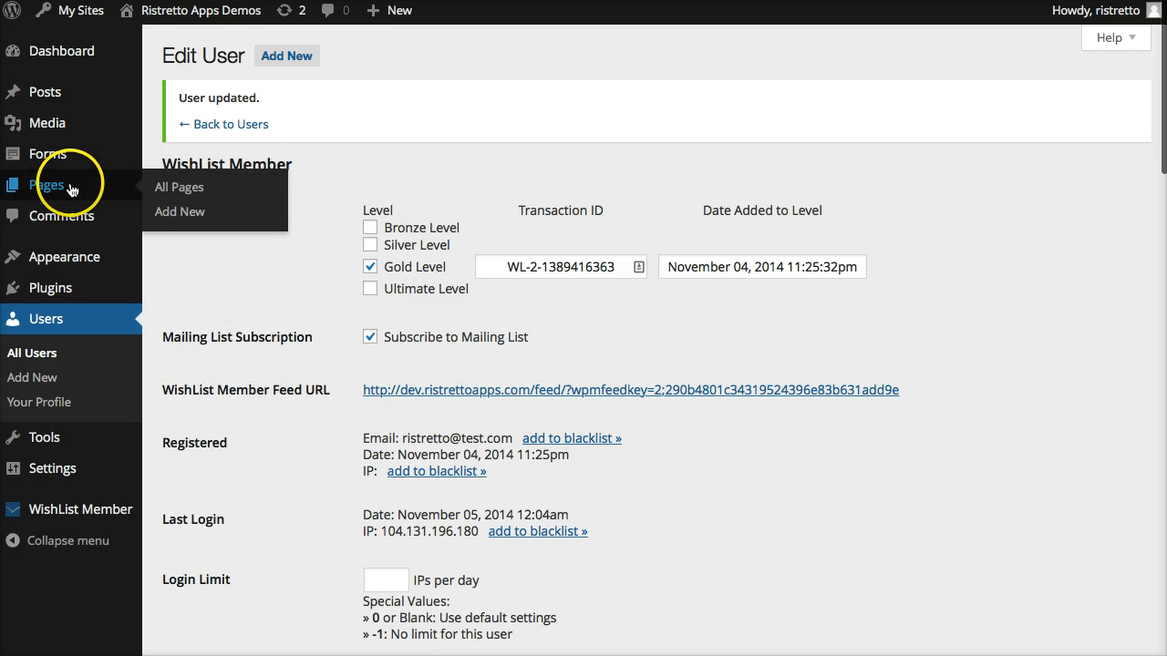
Enable the Upgrade User option in the Gravity Member feed for New Member Registration and save the update.
mouse_move(68, 163)
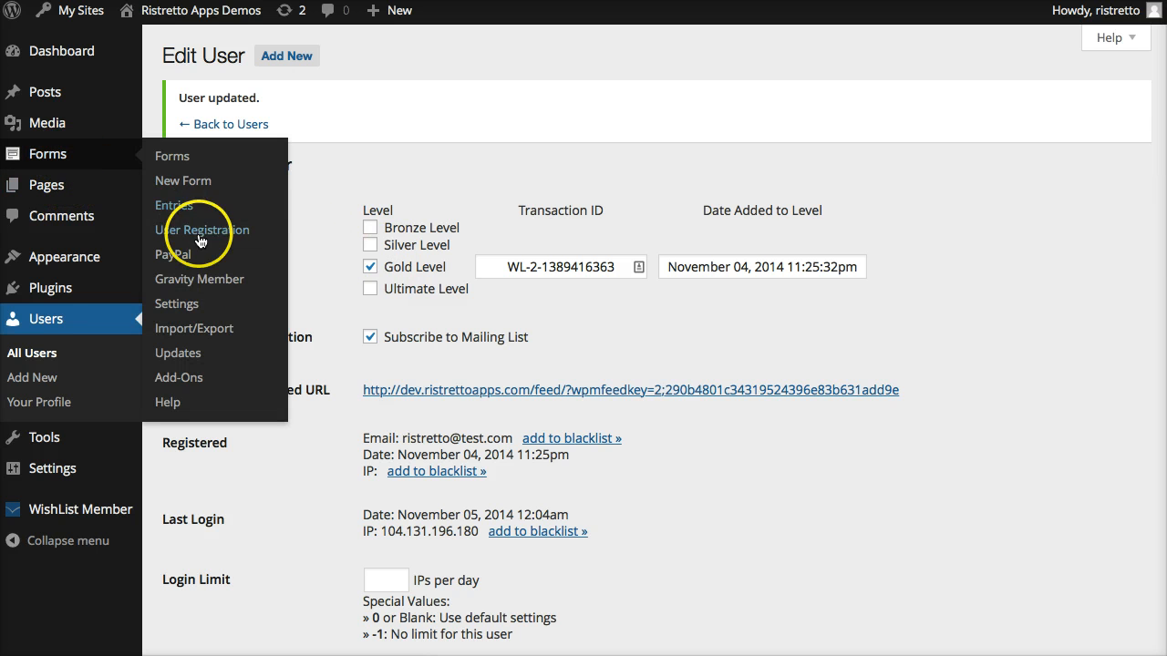
click(202, 283)
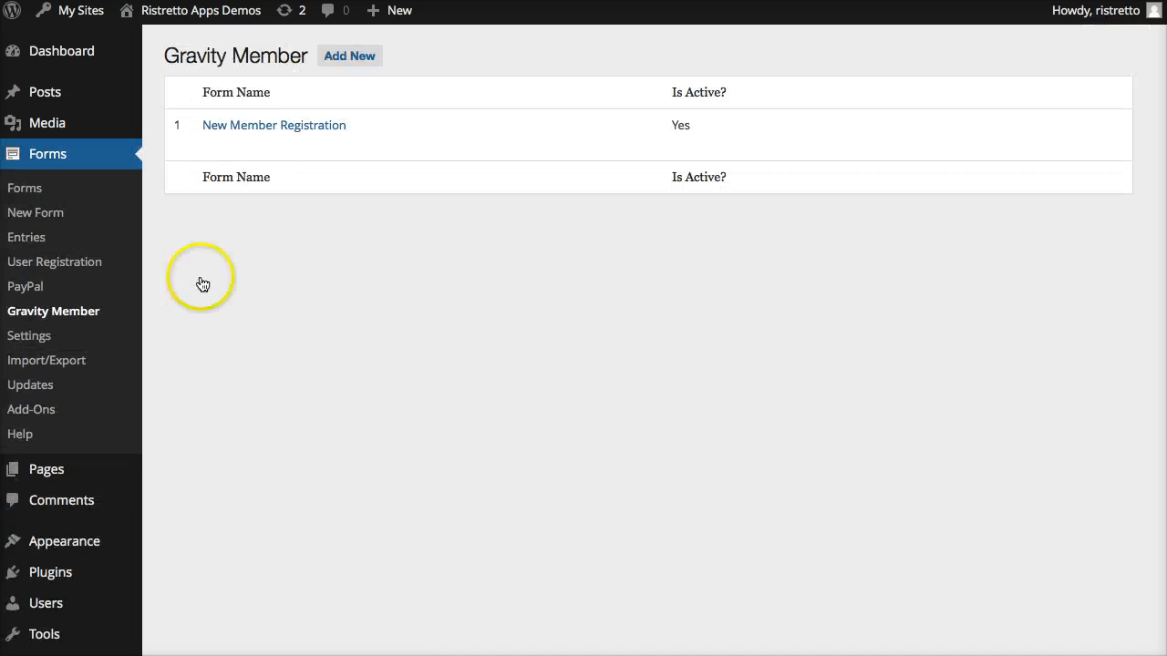
click(305, 135)
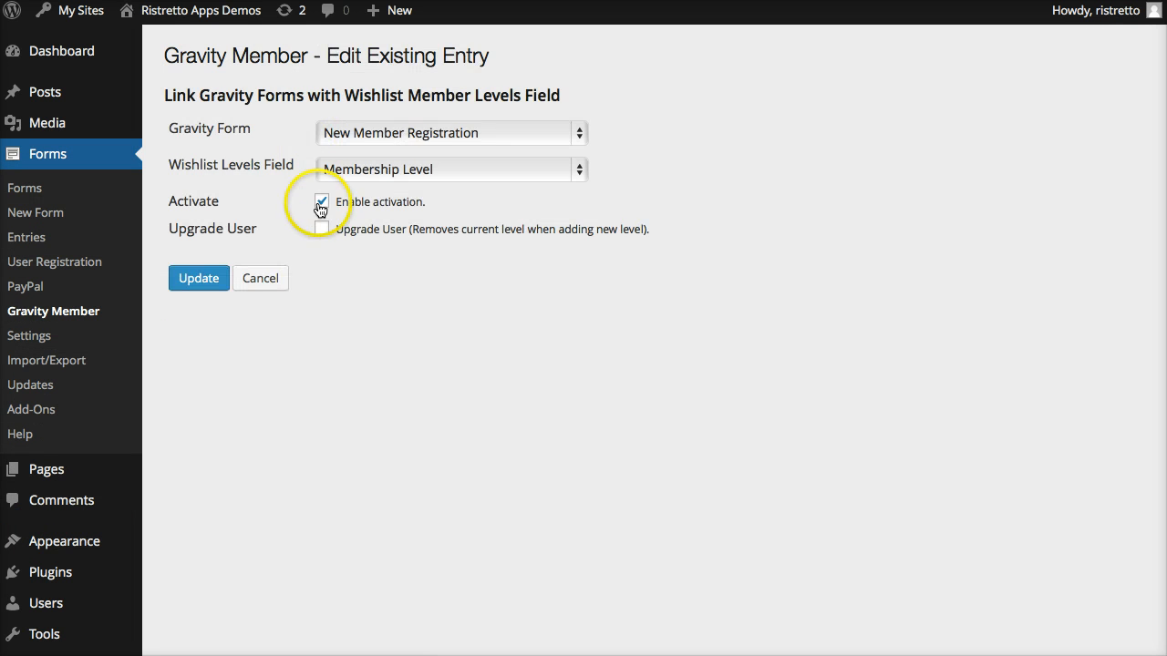
click(323, 227)
click(322, 229)
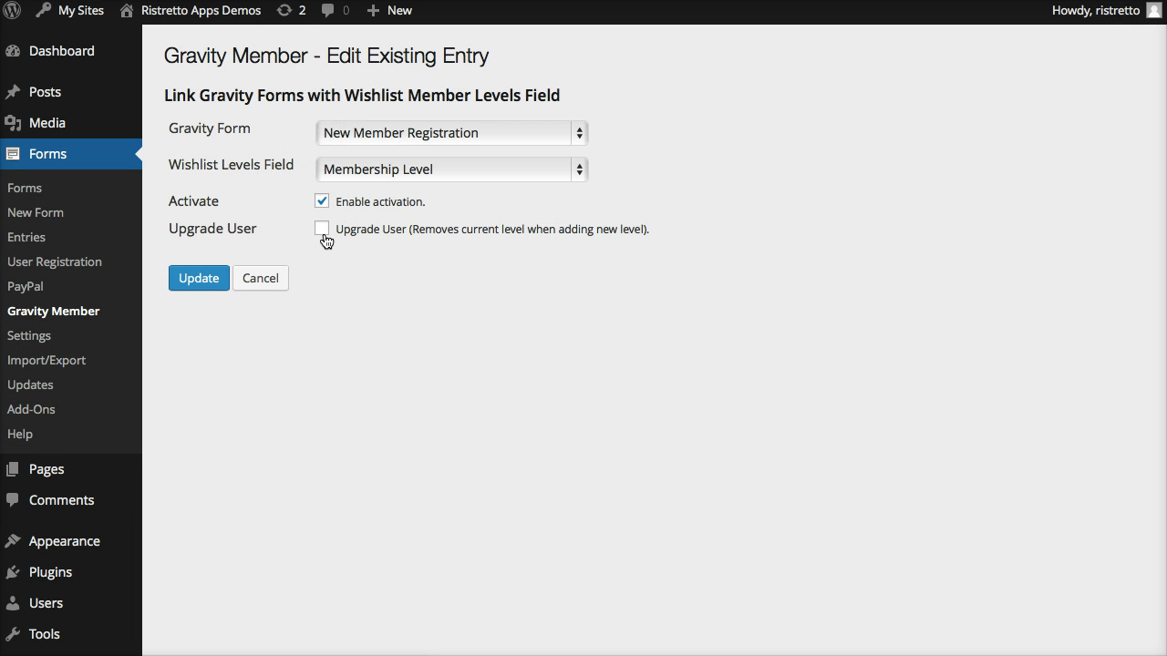
click(323, 229)
click(182, 280)
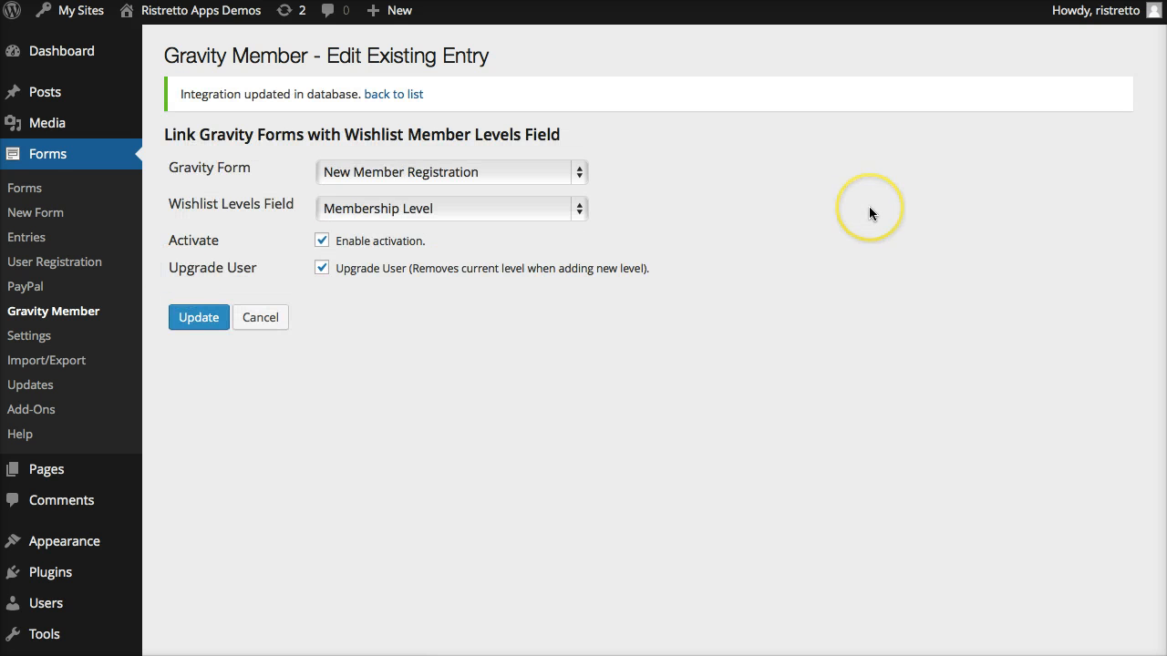
Reload the front-end Gravity Member page as the logged-in member and register for Ultimate Level again.
key(super+Tab)
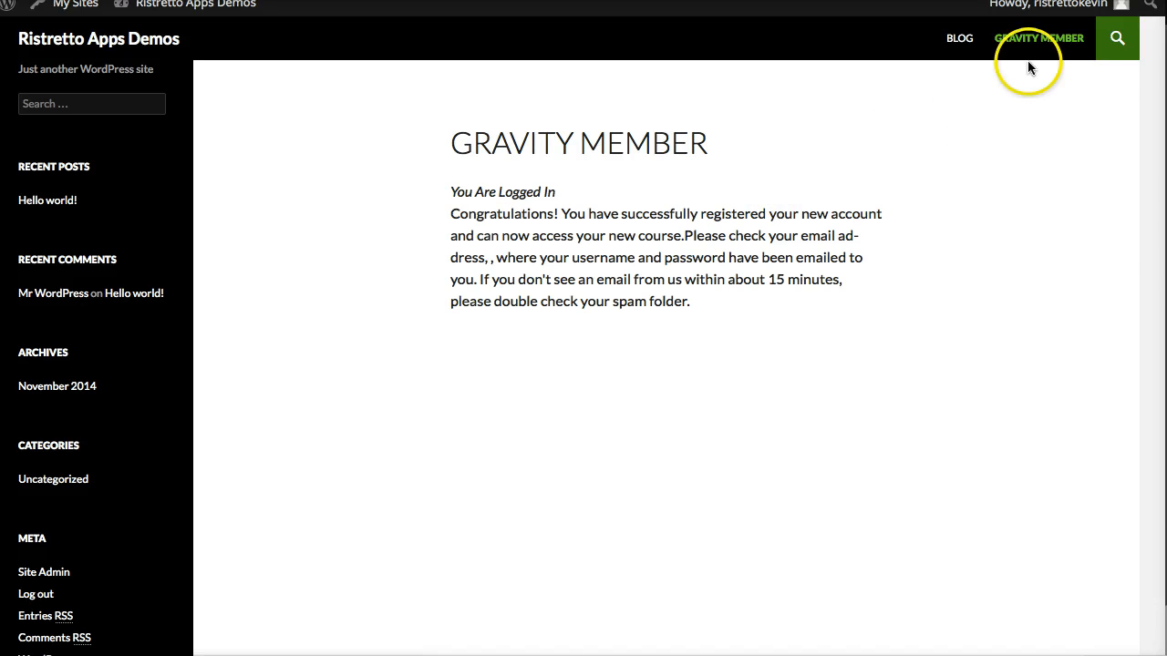
click(1053, 54)
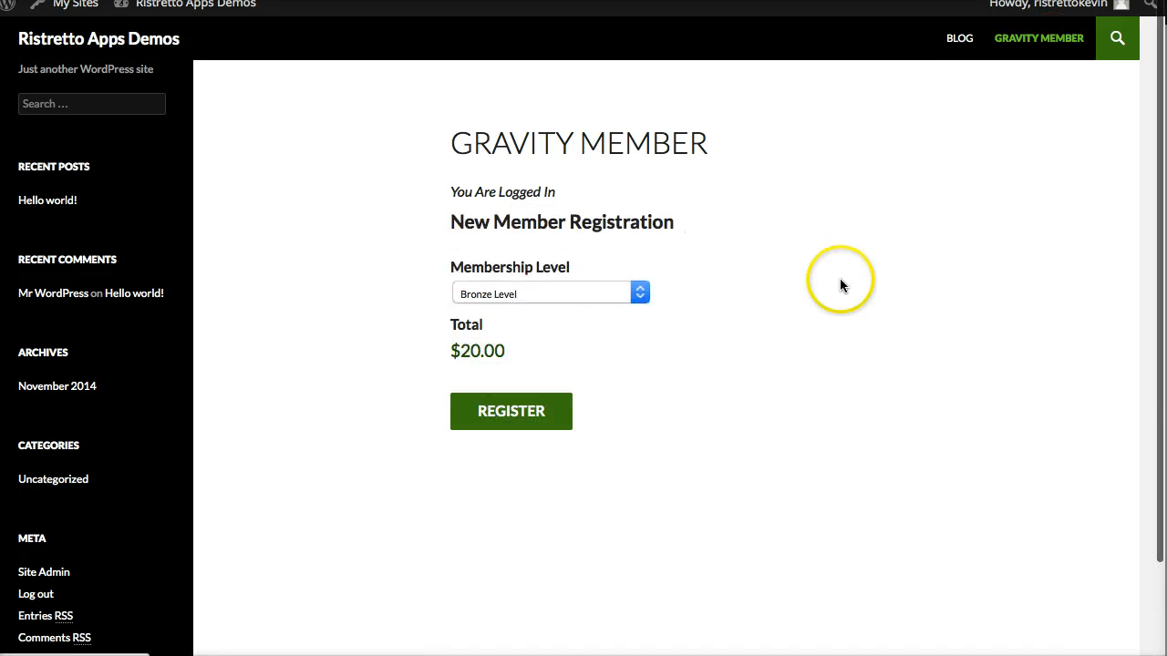
click(563, 296)
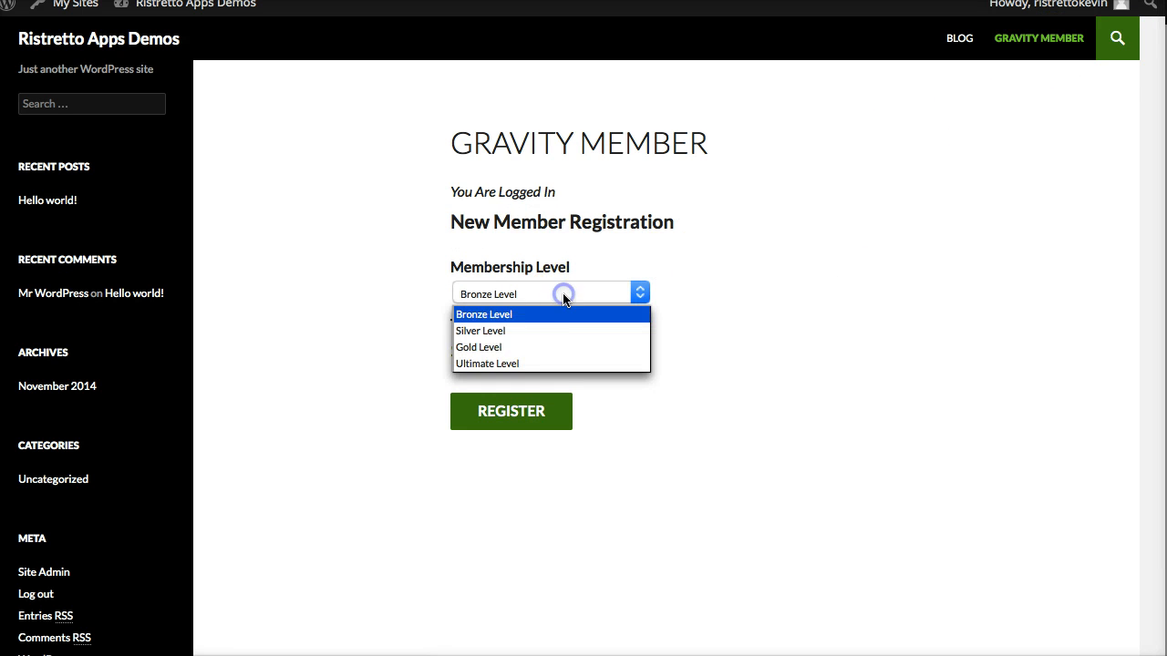
click(562, 363)
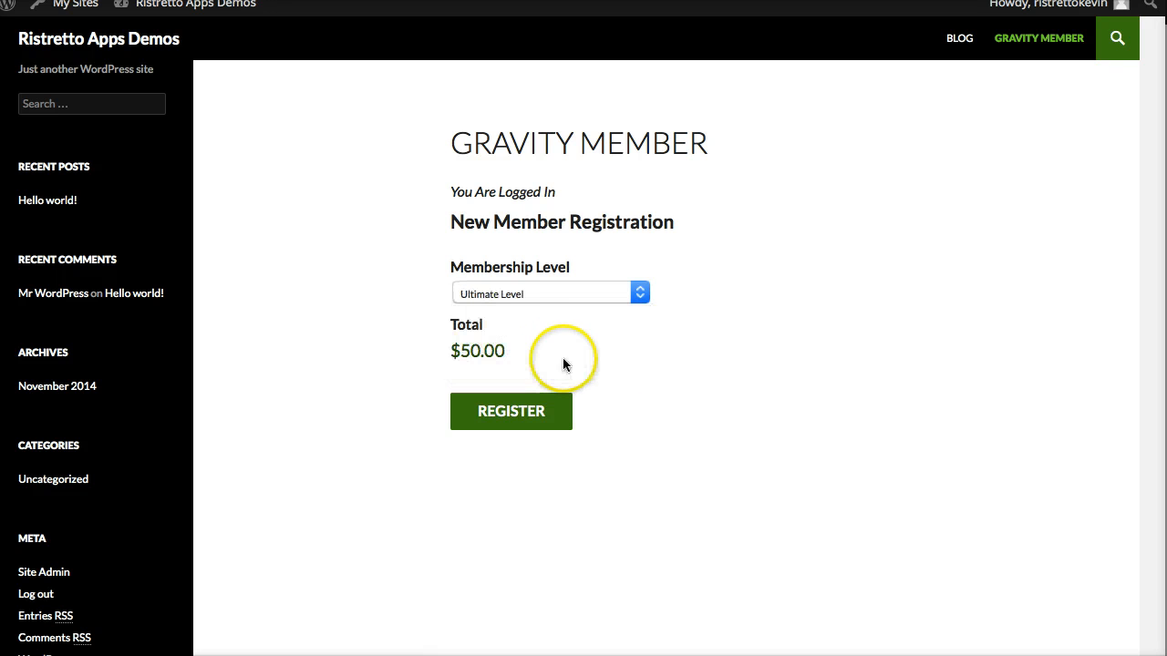
click(503, 411)
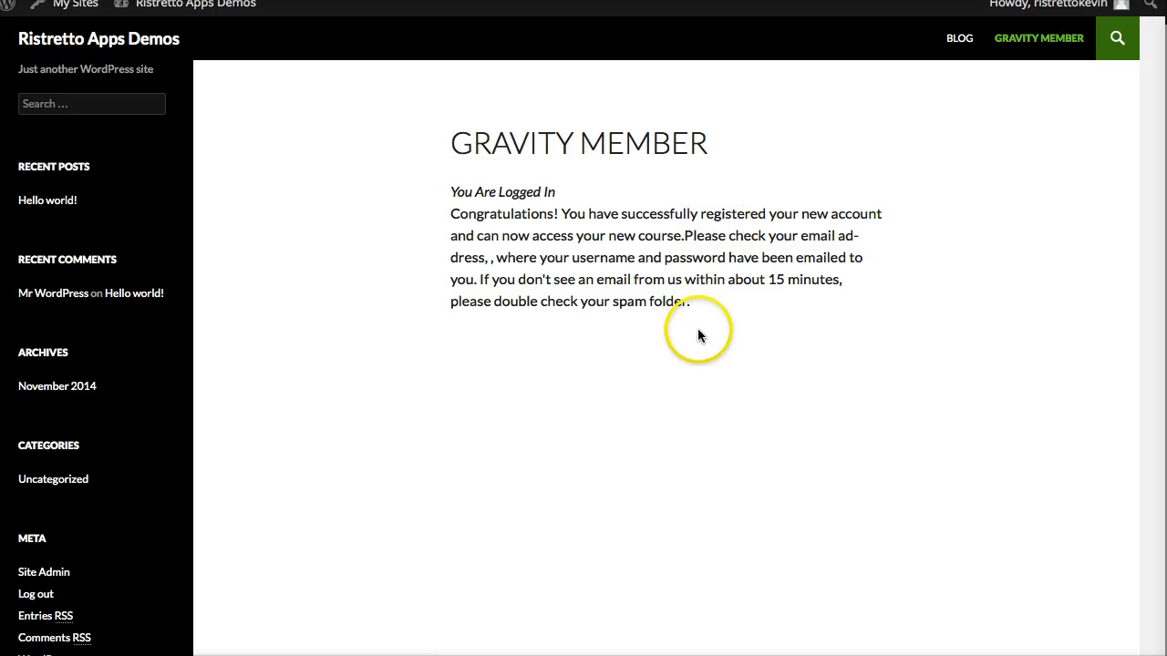
Check the membership levels in the subscriber's admin user profile, and return to the front-end site.
key(super+Tab)
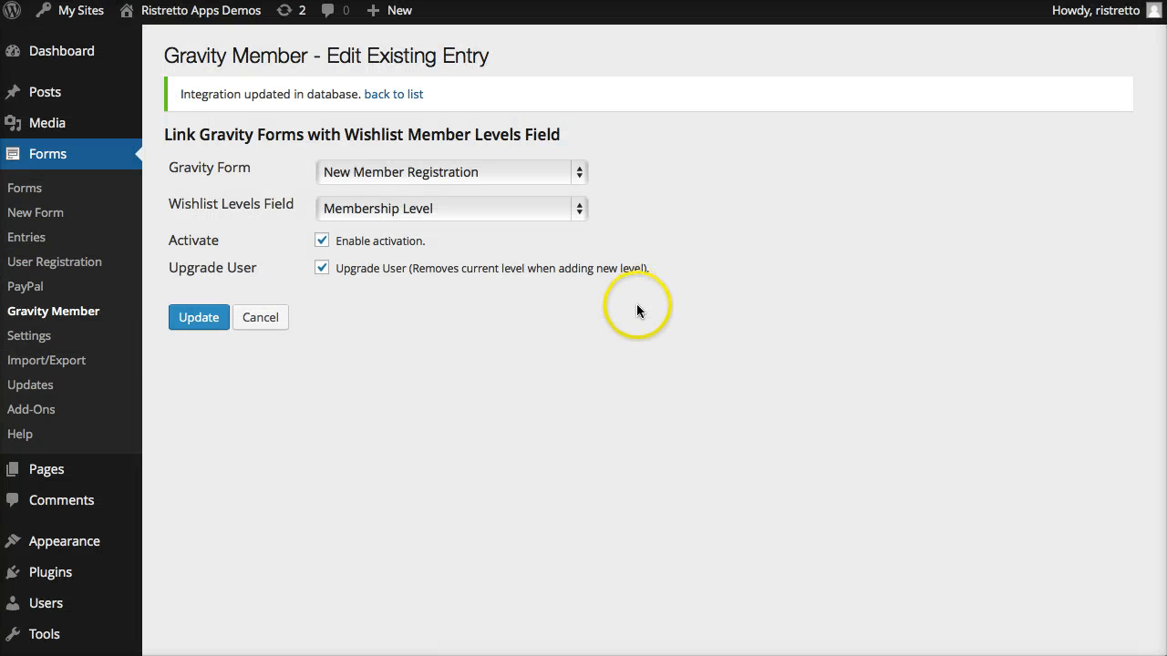
click(45, 602)
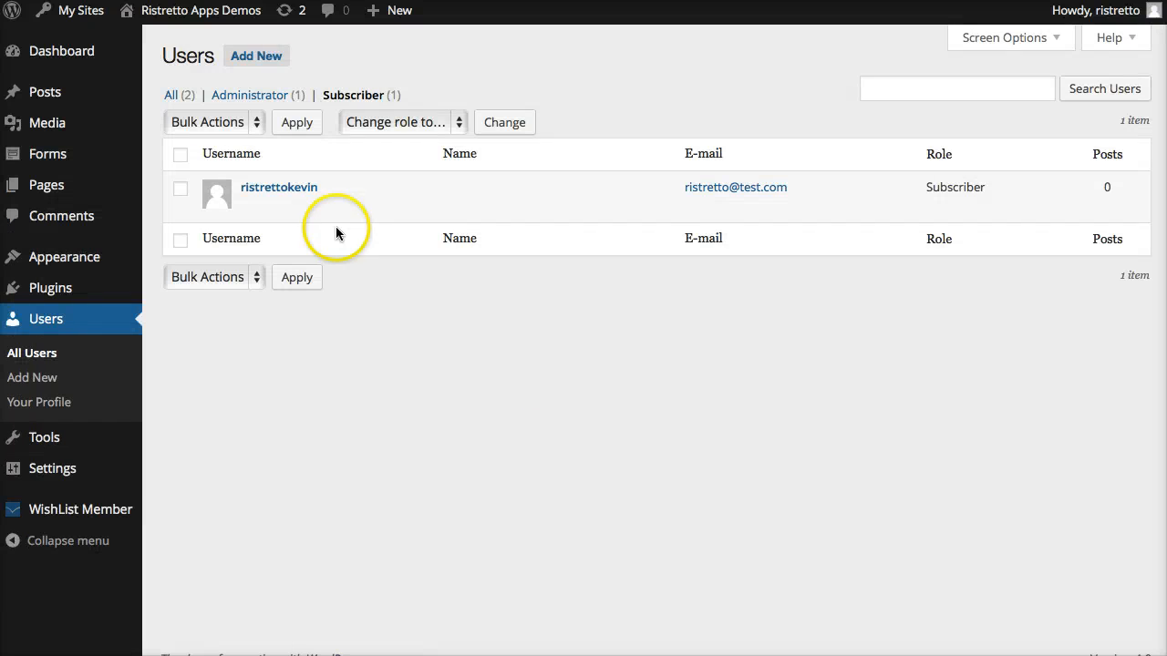
click(306, 189)
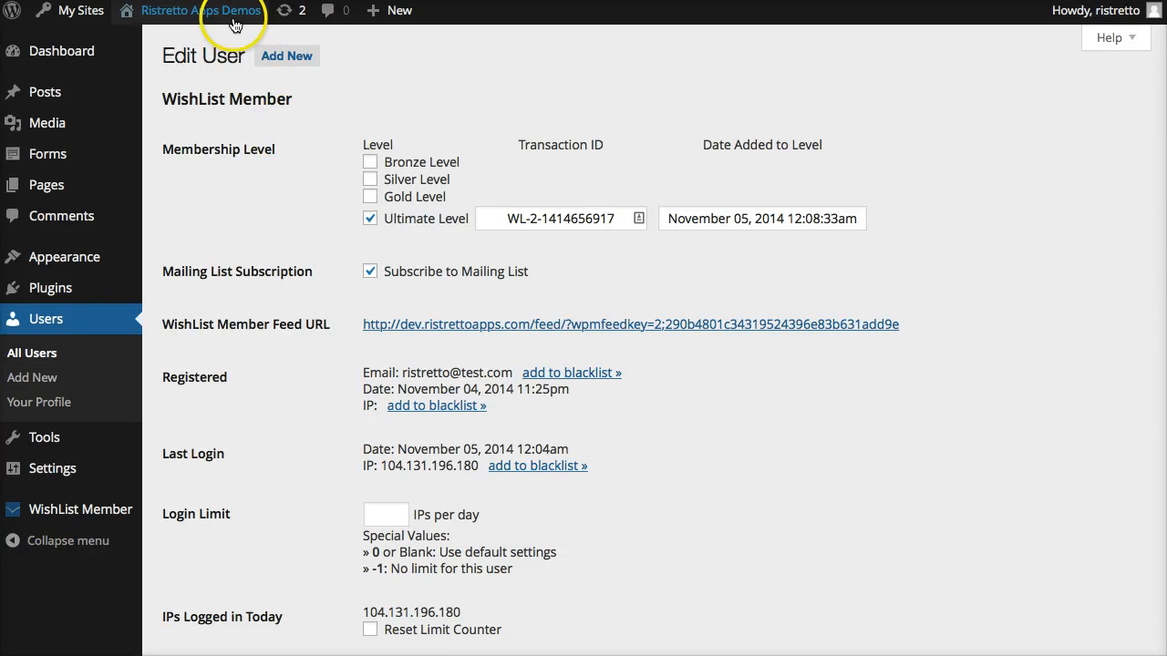
click(203, 11)
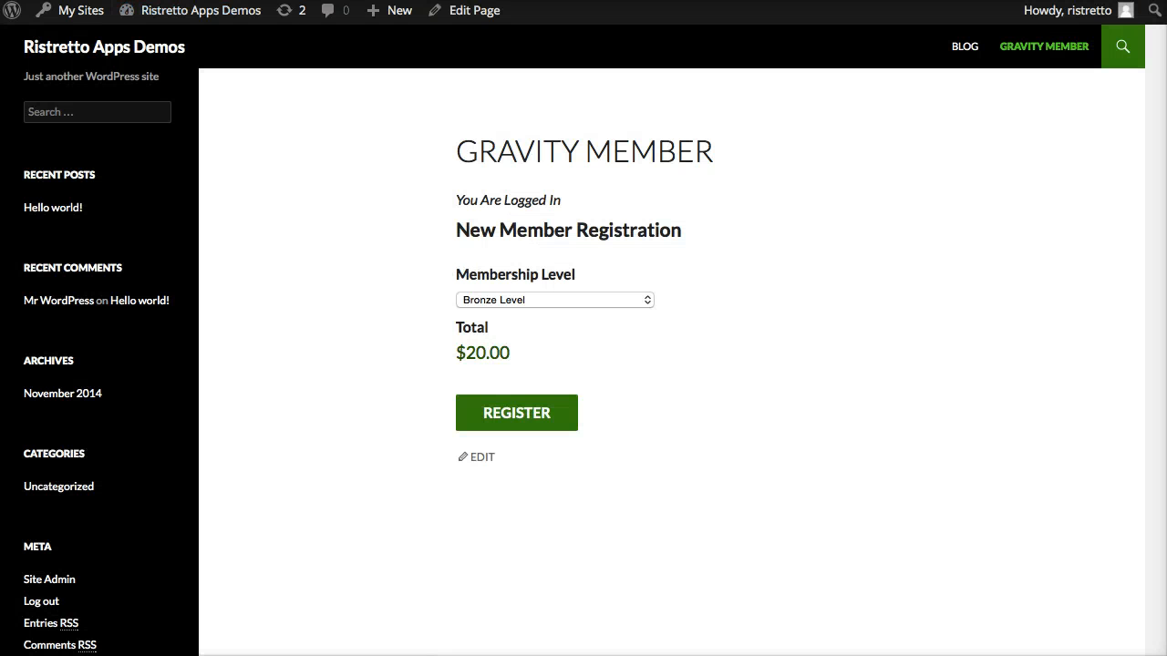